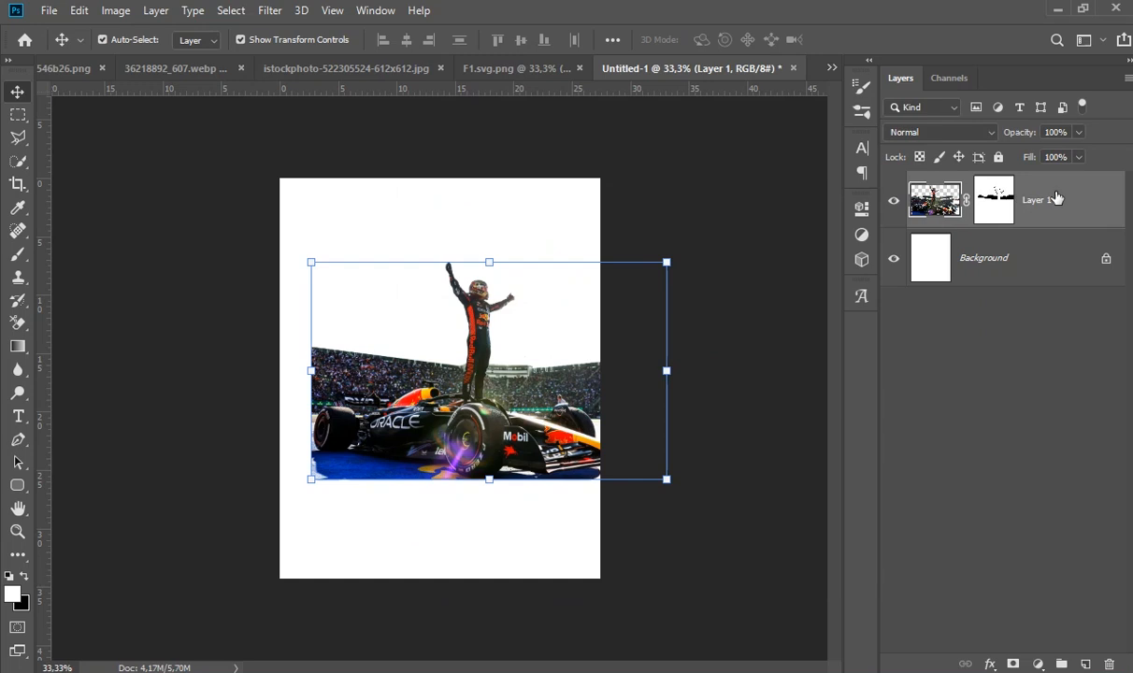
- Convert the masked car layer to a Smart Object, enlarge it to about 119%, and align it along the poster's bottom edge
left_click(909, 245)
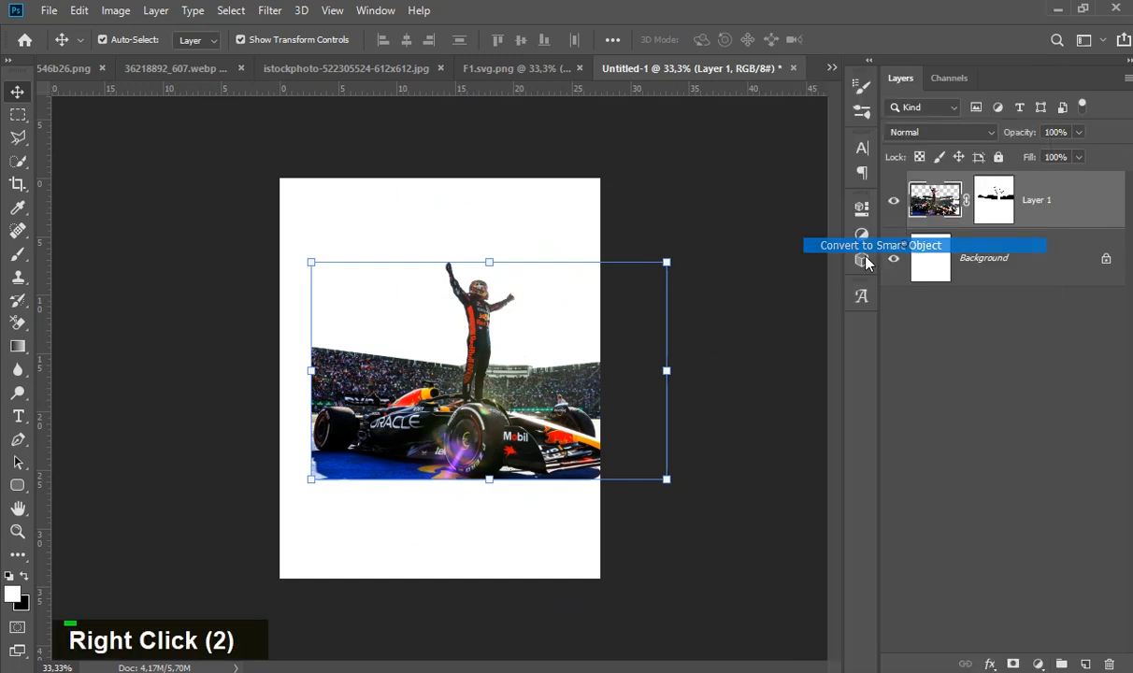
left_click_drag(491, 406, 424, 505)
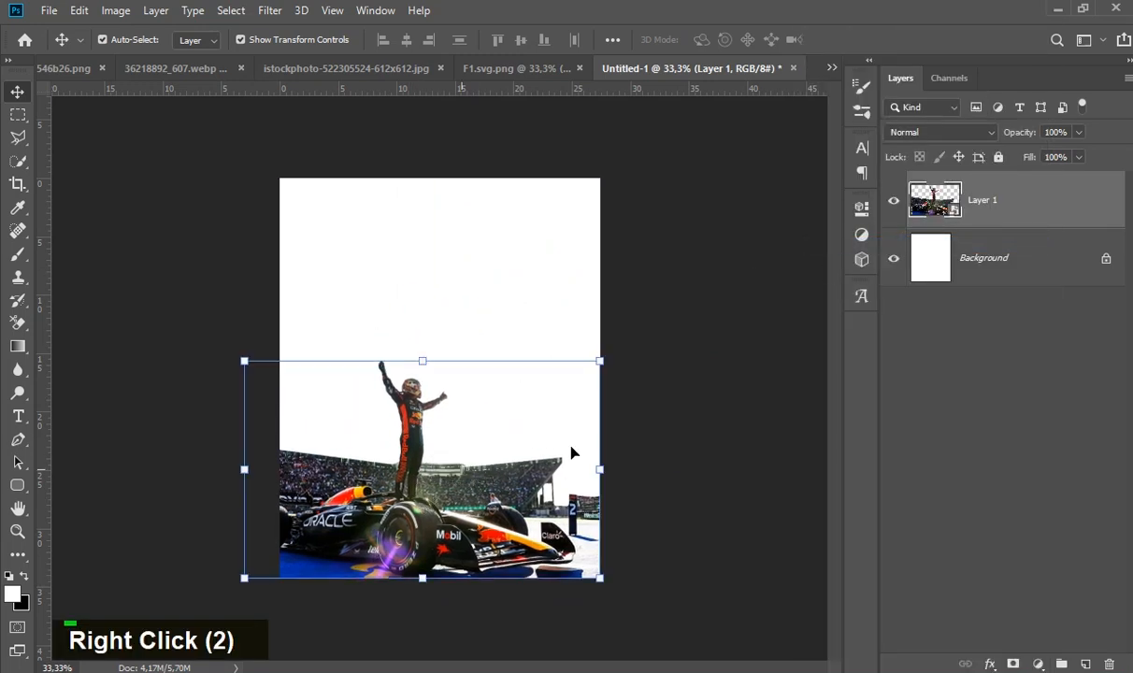
left_click_drag(622, 349, 682, 334)
mouse_move(490, 490)
left_mouse_down()
mouse_move(482, 466)
mouse_move(481, 491)
mouse_move(501, 493)
left_mouse_up()
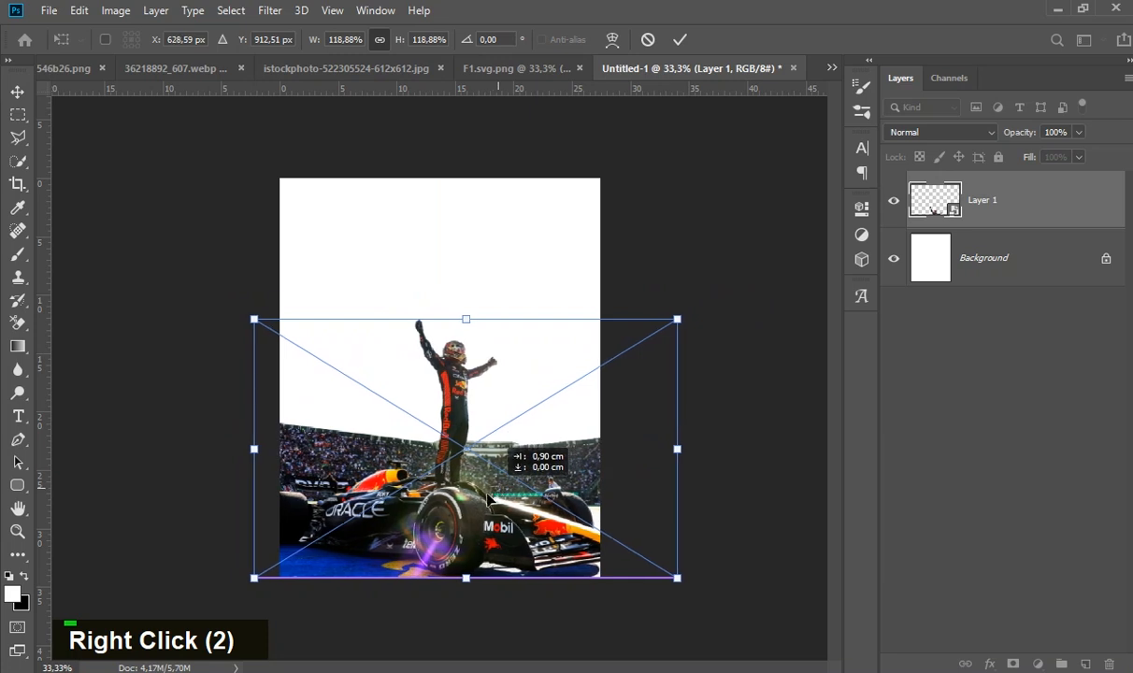
double_click(501, 494)
left_click(743, 413)
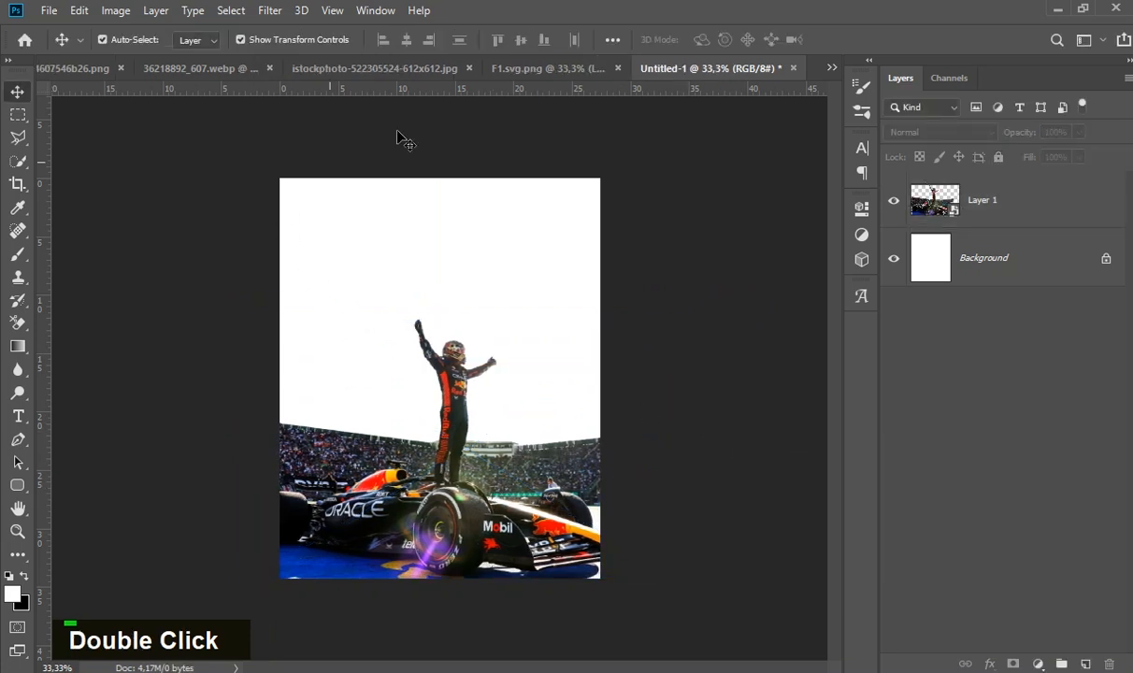
- Copy the helmeted driver cutout from its PNG document into the Untitled-1 poster and close the source without saving
left_click(71, 68)
left_click_drag(119, 68, 140, 142)
left_click_drag(192, 441, 430, 242)
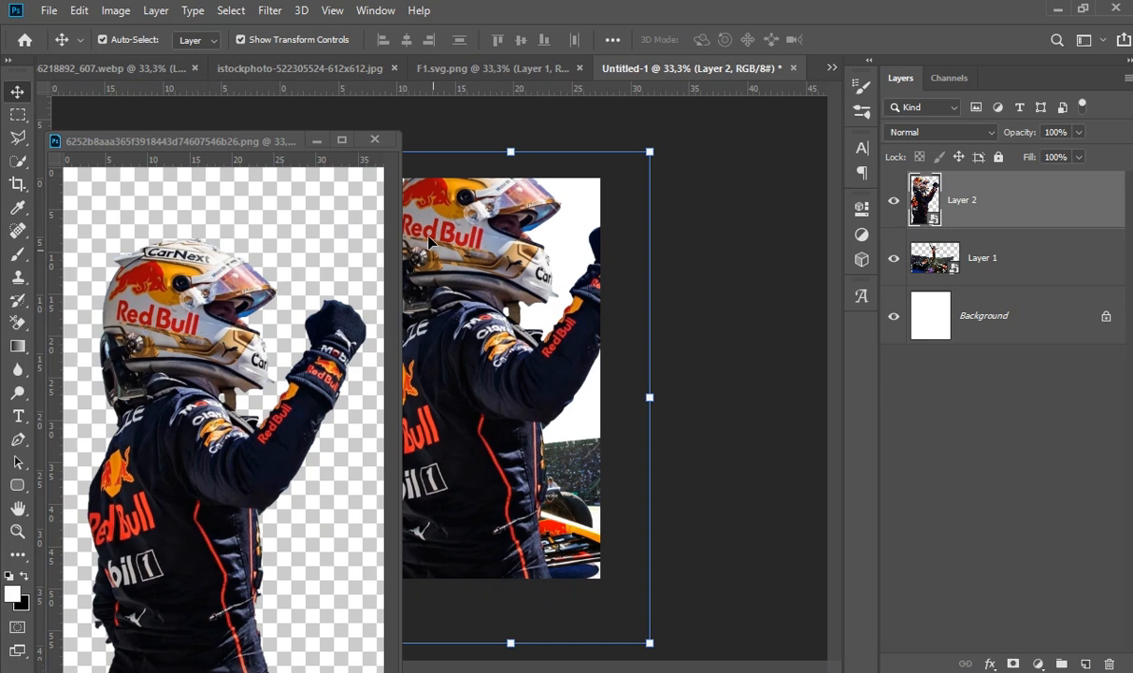
left_click(375, 140)
left_click(550, 273)
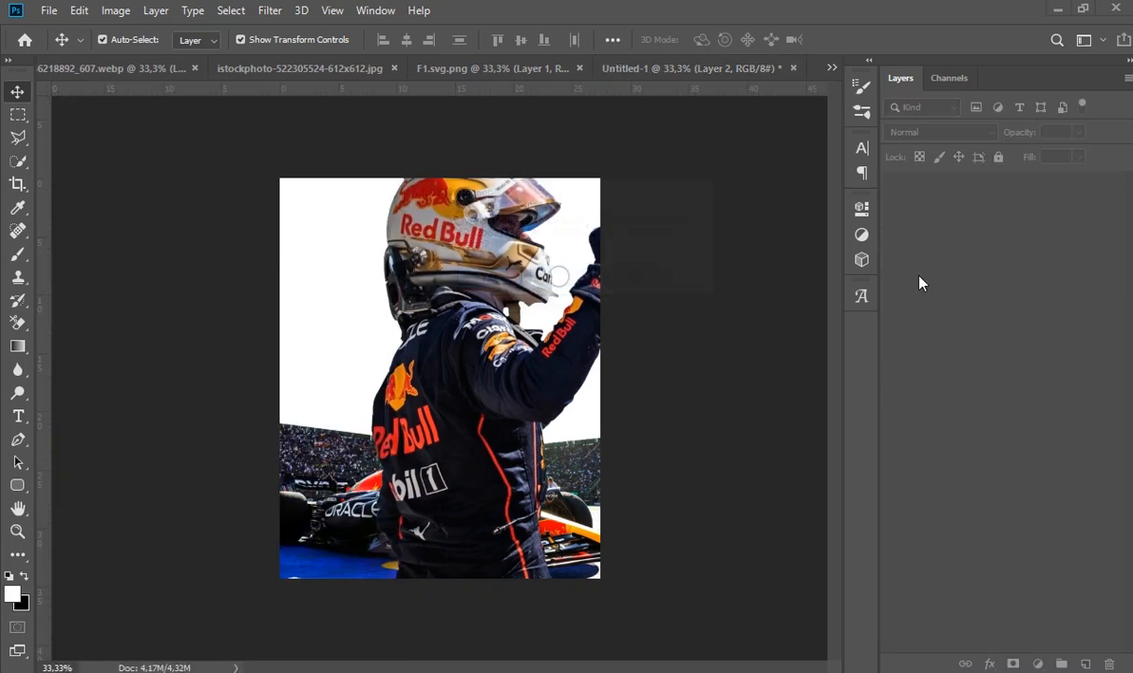
- Convert the driver cutout to a Smart Object, place its layer beneath the car layer, and position the portrait above the stadium
right_click(990, 205)
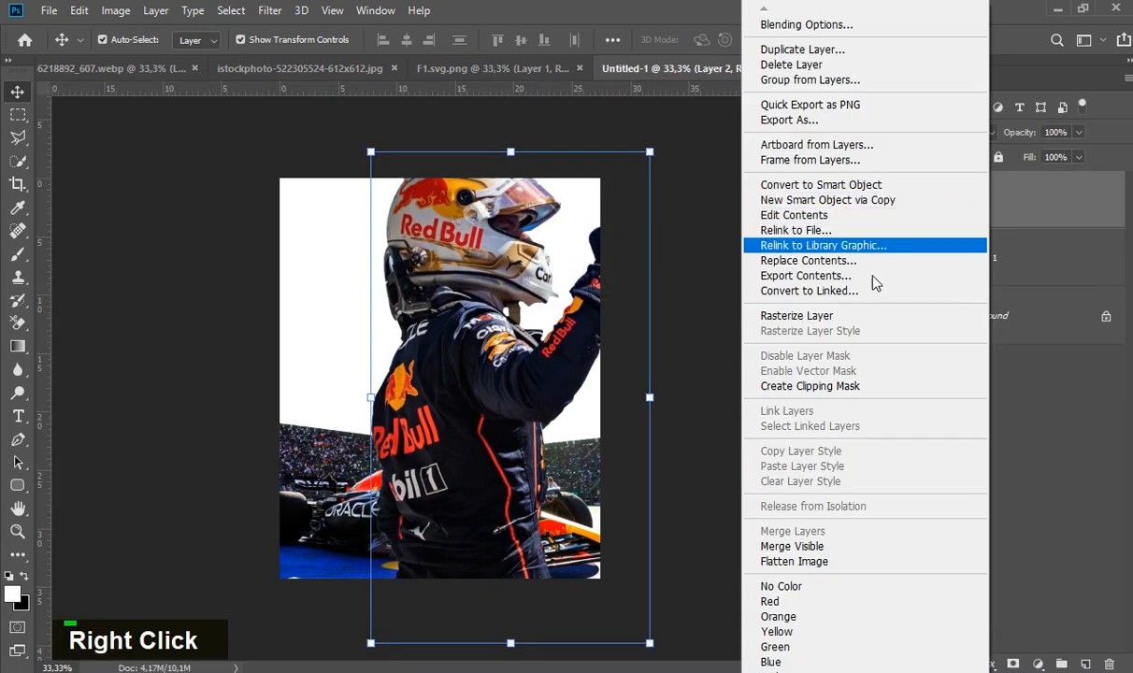
left_click(905, 186)
left_click_drag(461, 357, 429, 369)
left_click_drag(1044, 202, 1038, 285)
mouse_move(467, 304)
left_mouse_down()
mouse_move(458, 280)
mouse_move(456, 317)
left_mouse_up()
- Shift the car layer slightly down, and scale down and reposition the large driver portrait so helmet and fist fit on the poster
left_click(449, 458)
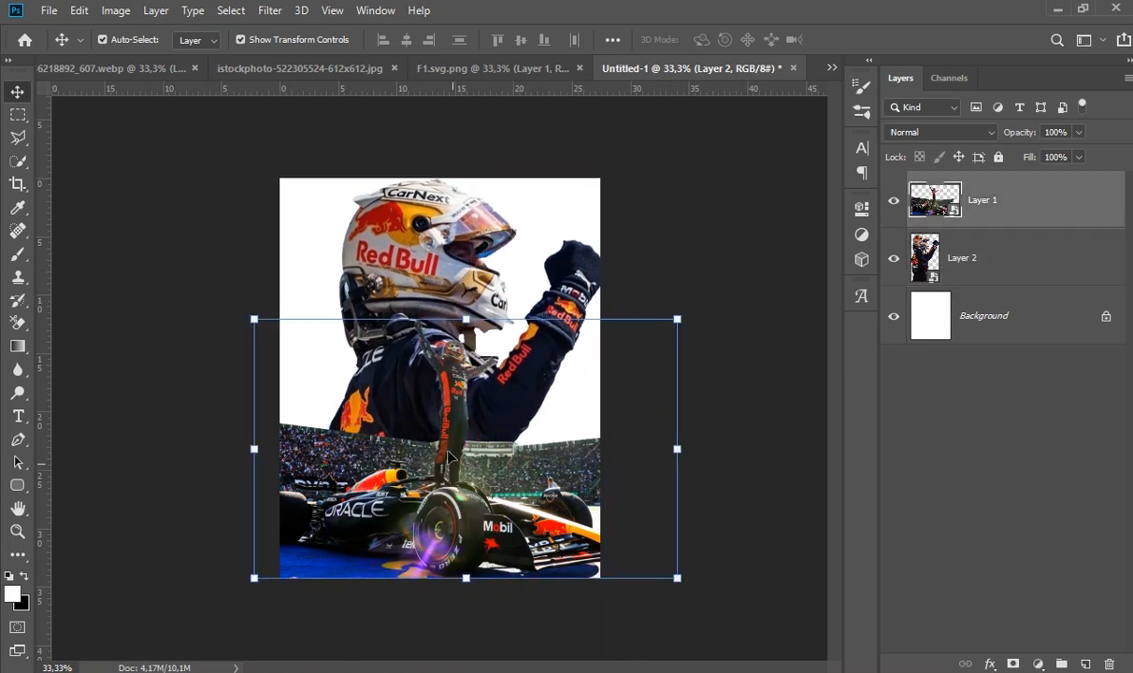
left_click_drag(450, 458, 450, 467)
left_click_drag(467, 271, 486, 284)
left_click_drag(613, 197, 591, 238)
left_click_drag(441, 334, 436, 297)
double_click(436, 297)
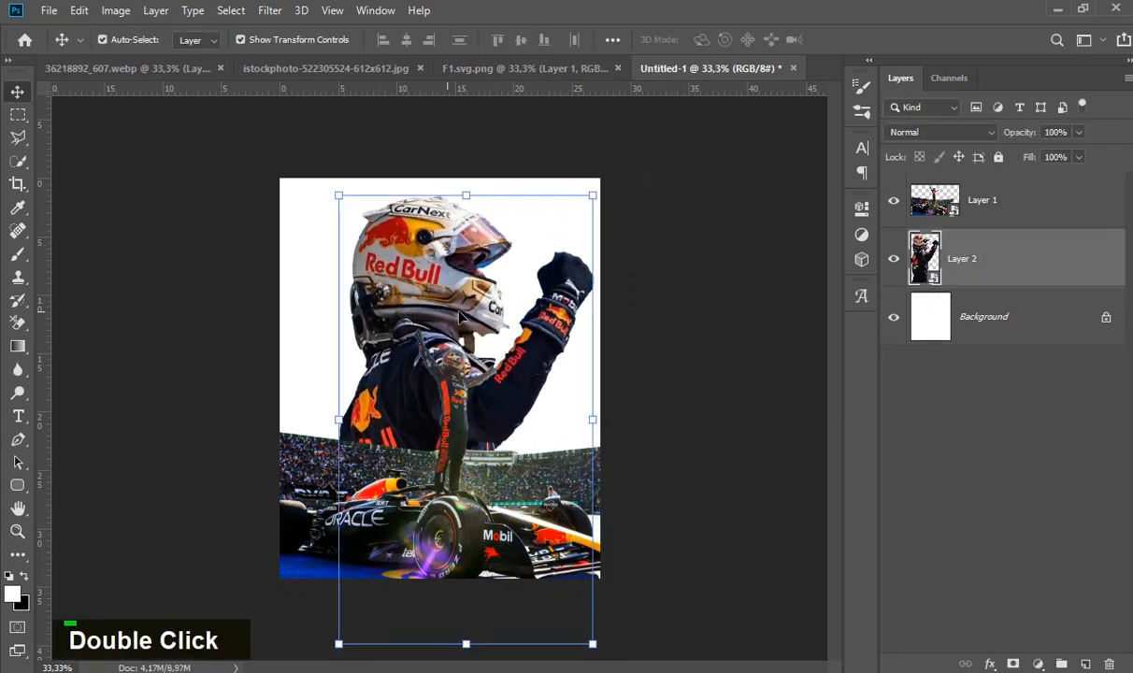
- Fine-tune the large driver portrait's horizontal position by nudging it slightly to the left
key("Right")
key("Left")
key("Left")
key("Right")
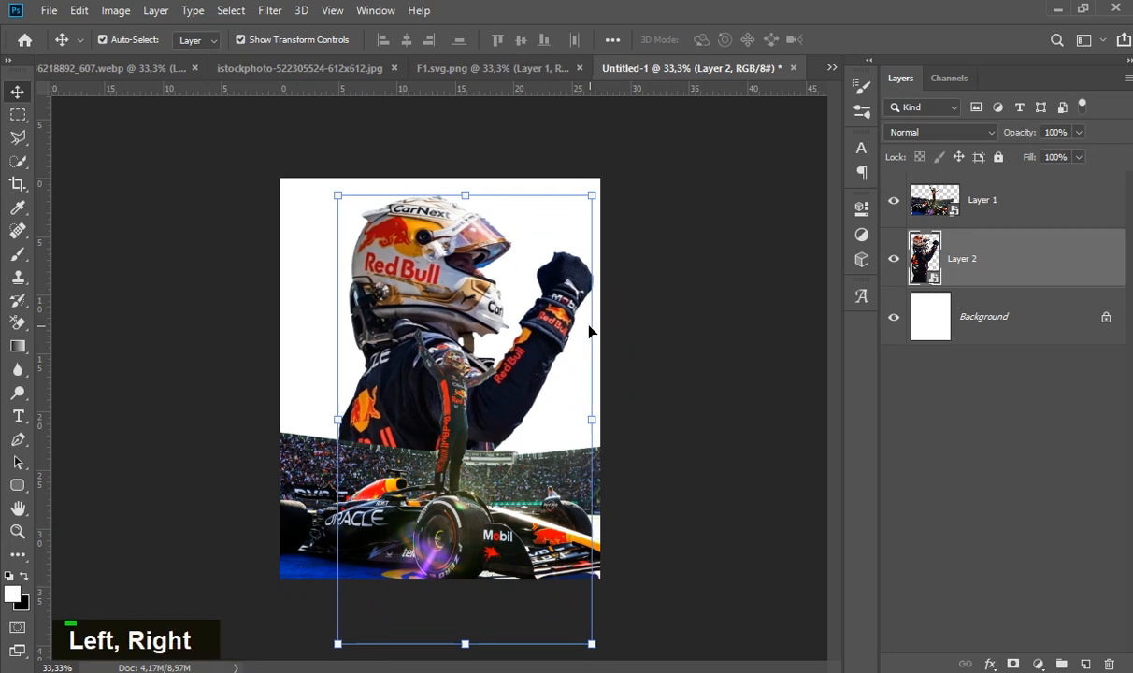
key("Left")
key("Left")
key("Right")
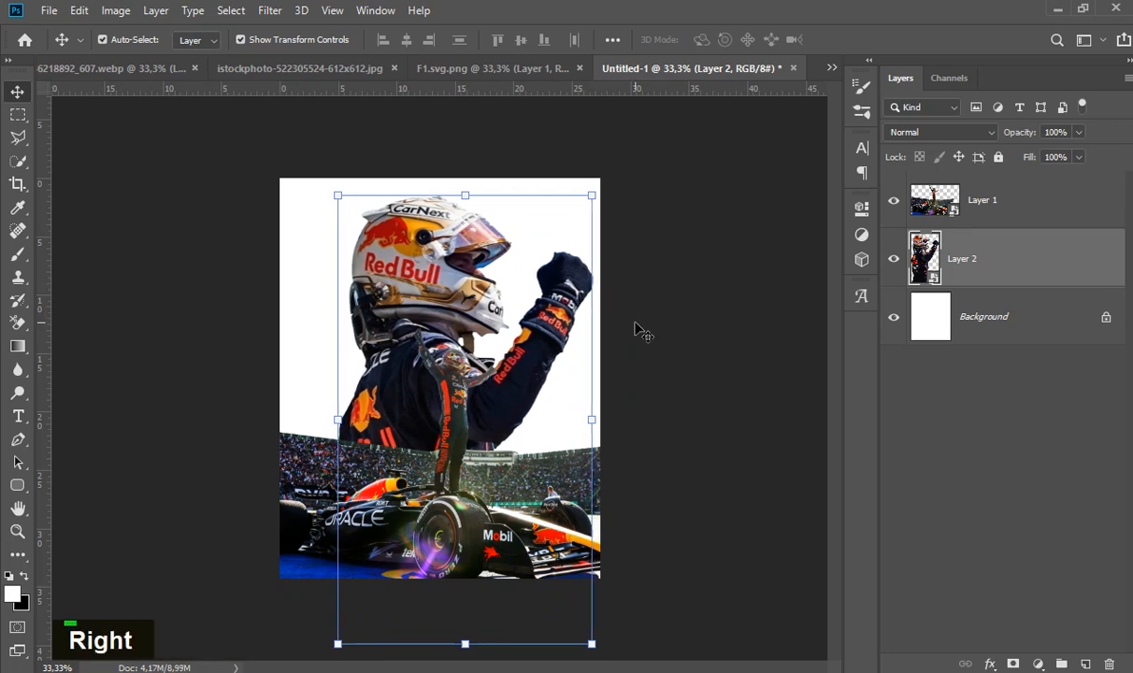
- Fine-tune the large driver portrait's vertical position behind the stadium with small downward and upward nudges
key("Down")
key("Down")
key("Down")
key("Down")
key("Up")
key("Up")
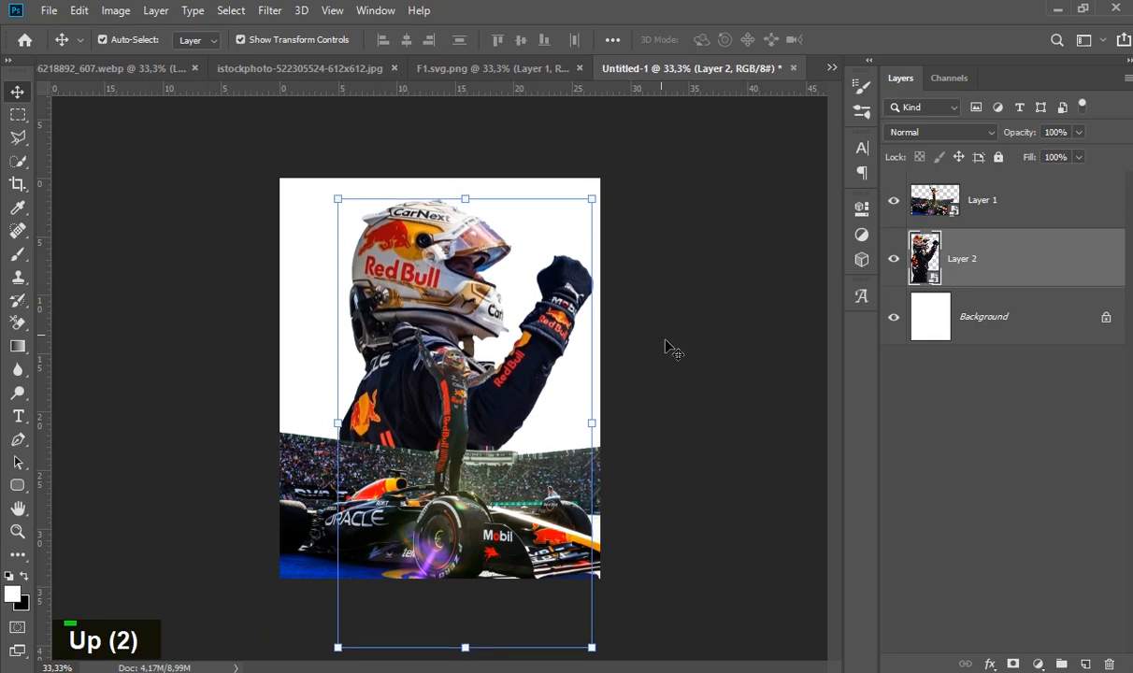
key("Up")
left_click(664, 343)
left_click(458, 273)
key("Up")
key("Up")
key("Up")
key("Down")
- Nudge the car and stadium layer slightly upward and deselect it
double_click(552, 440)
key("Up")
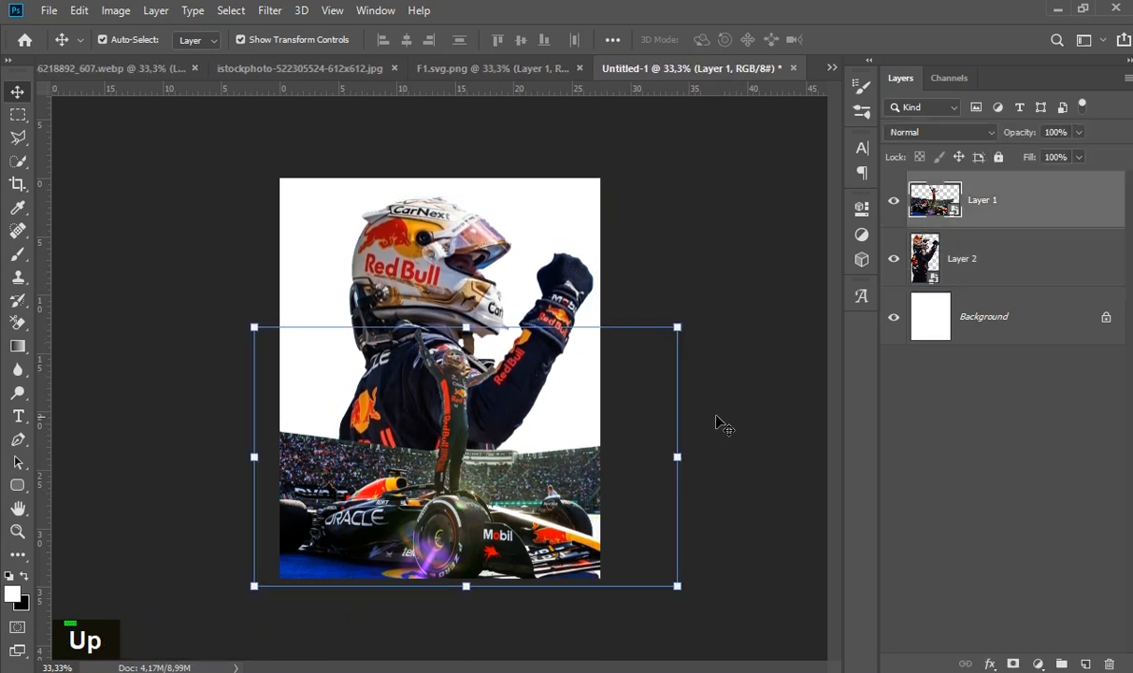
left_click(745, 407)
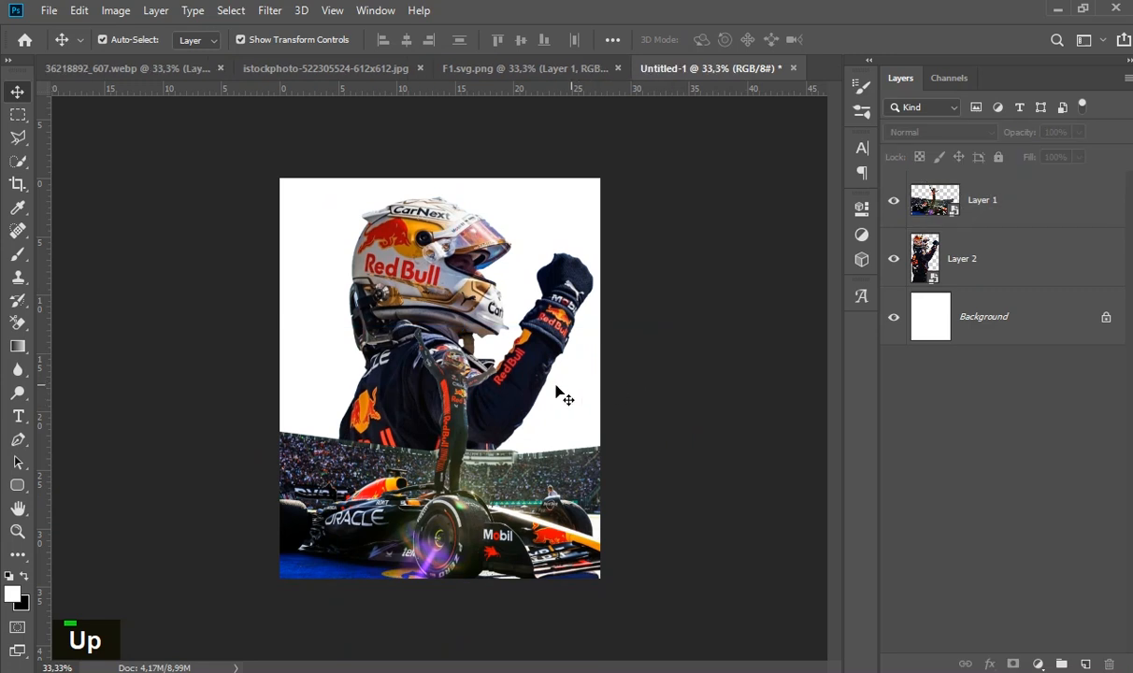
left_click(455, 506)
left_click(743, 416)
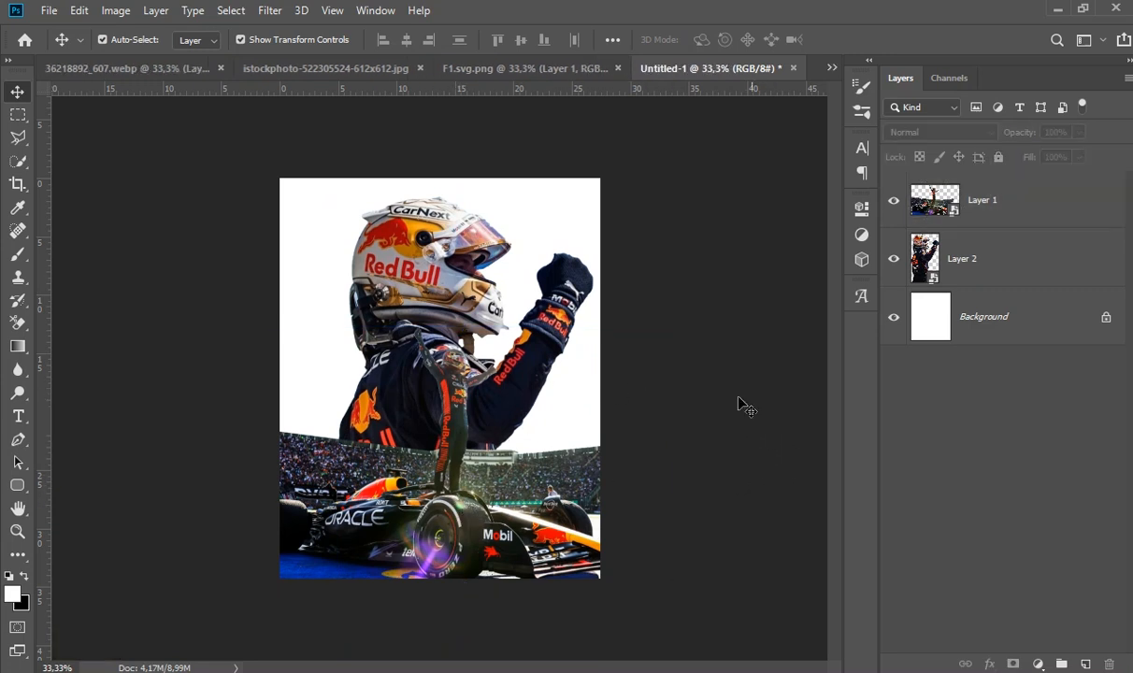
- Copy the fighter jet from 36218892_607.webp into the Untitled-1 poster and close the source document without saving
left_click(305, 62)
left_click(150, 71)
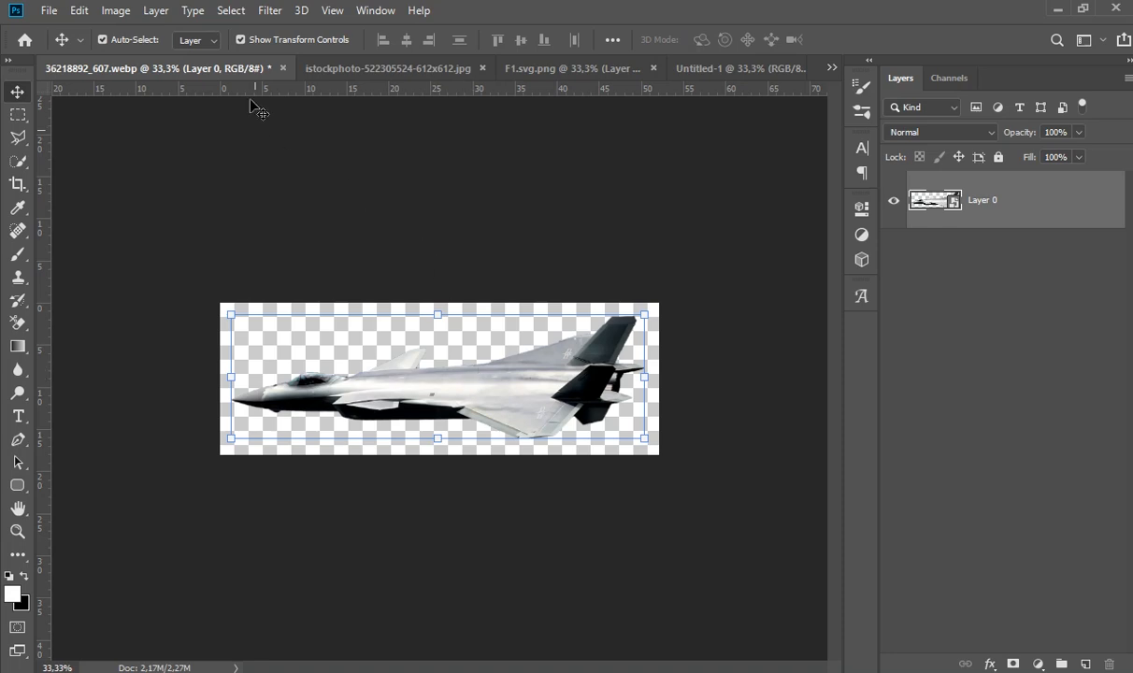
left_click_drag(231, 65, 241, 179)
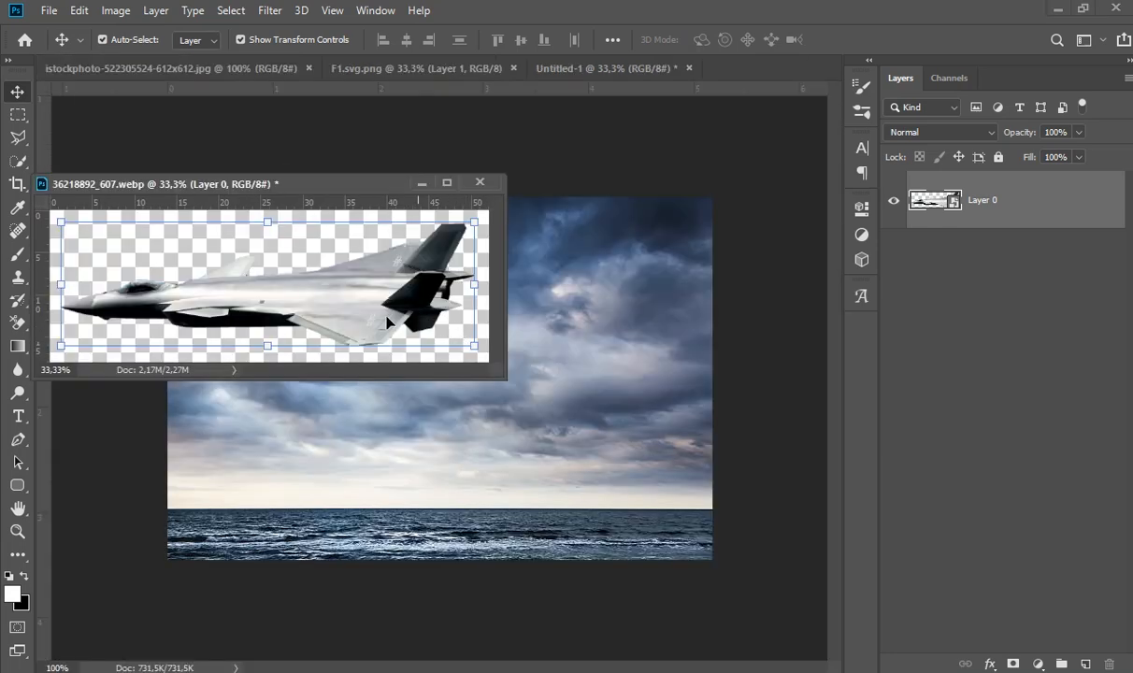
left_click(602, 65)
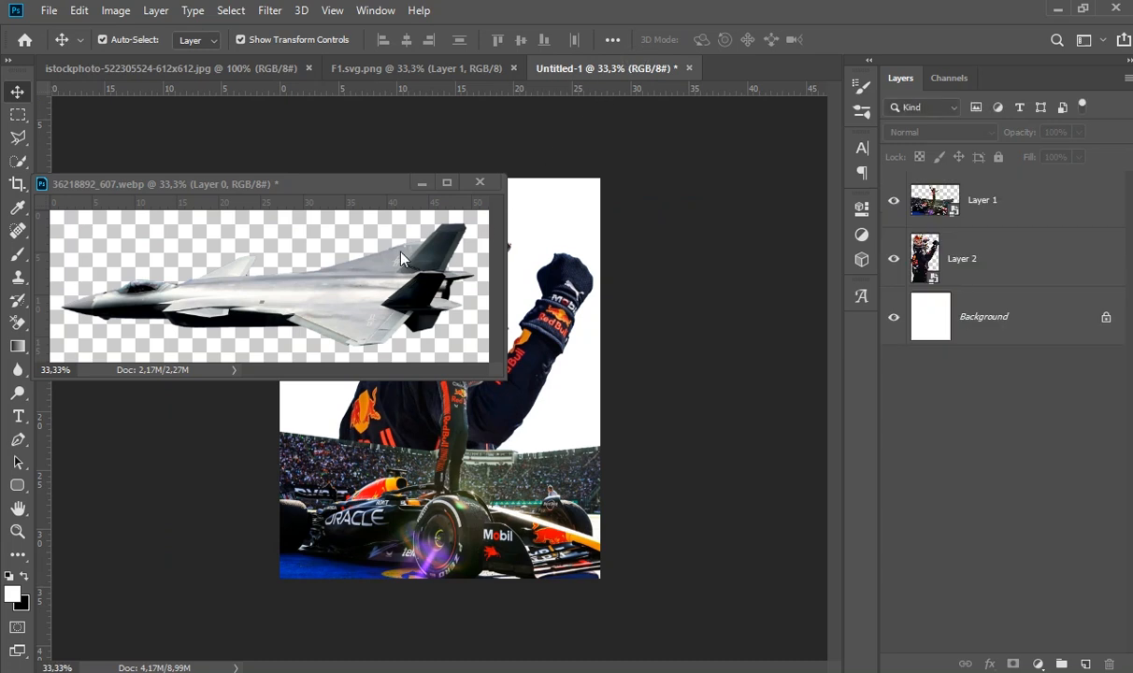
left_click(319, 297)
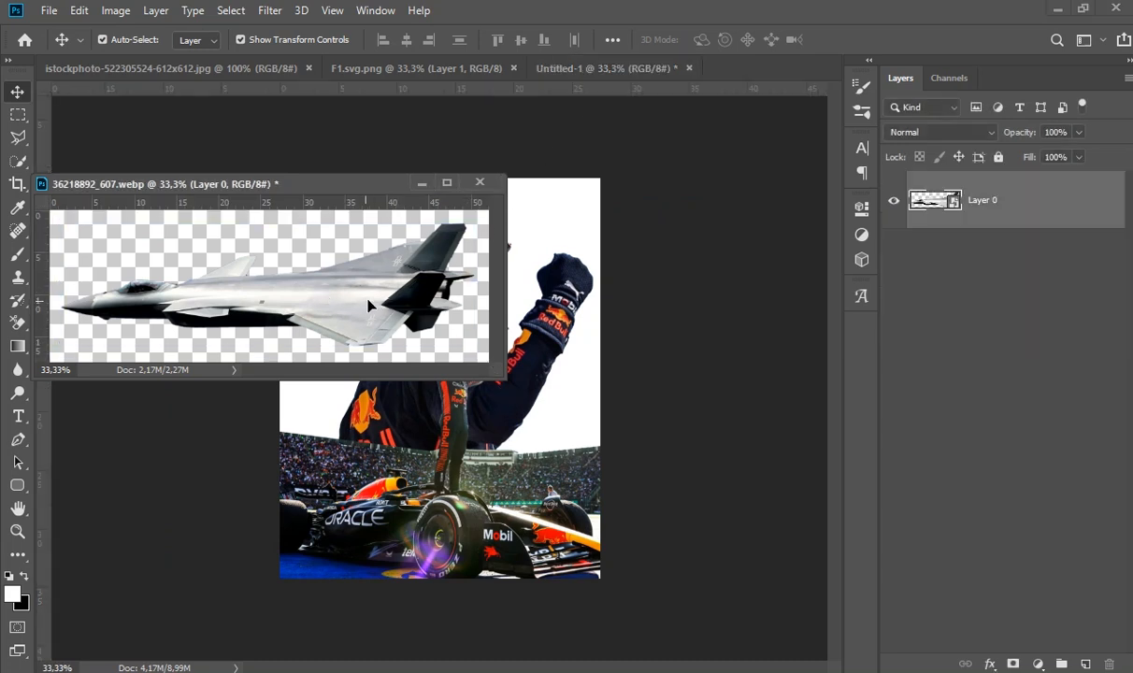
left_click_drag(351, 283, 474, 431)
left_click(480, 184)
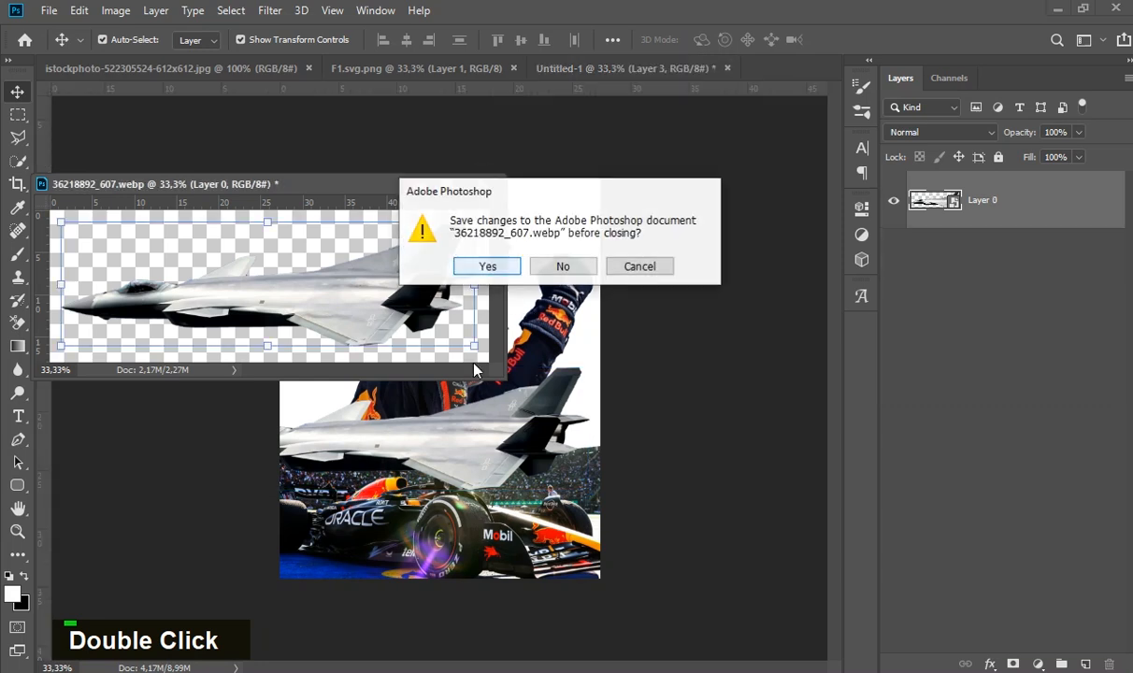
left_click(564, 268)
- Scale the fighter jet down, place it across the driver portrait's neck, and hide its layer
left_click_drag(431, 413, 475, 338)
left_click_drag(587, 299, 483, 332)
double_click(483, 331)
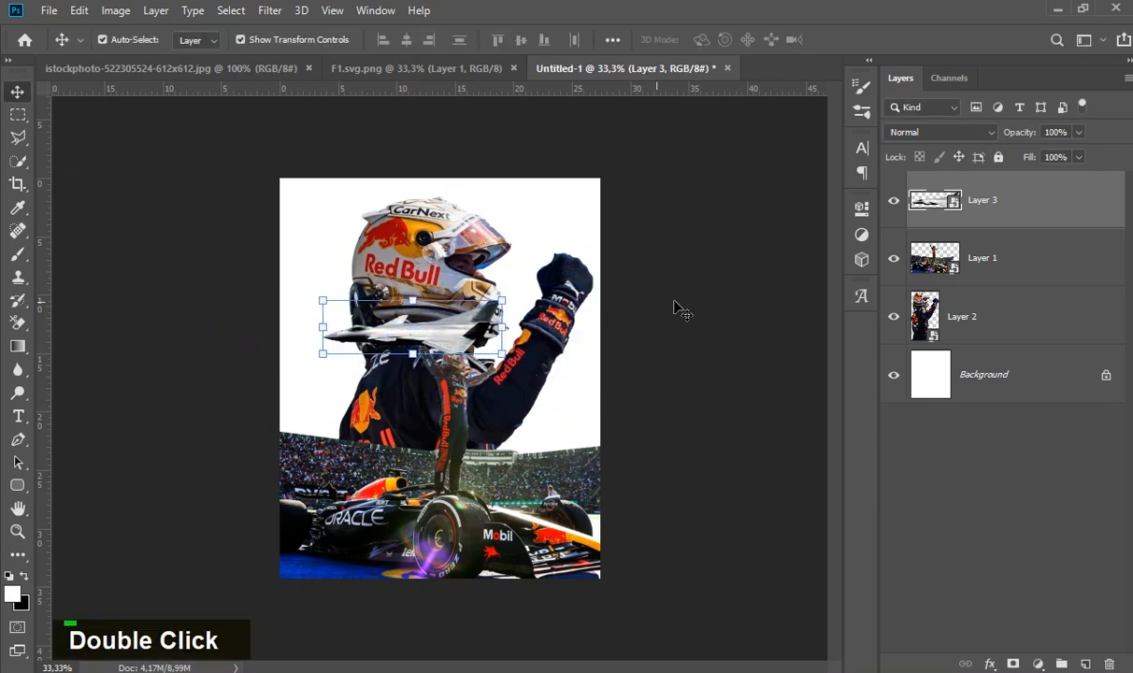
left_click(701, 288)
left_click(895, 199)
- Scale the large driver portrait down slightly and recentre it above the stadium
left_click(431, 300)
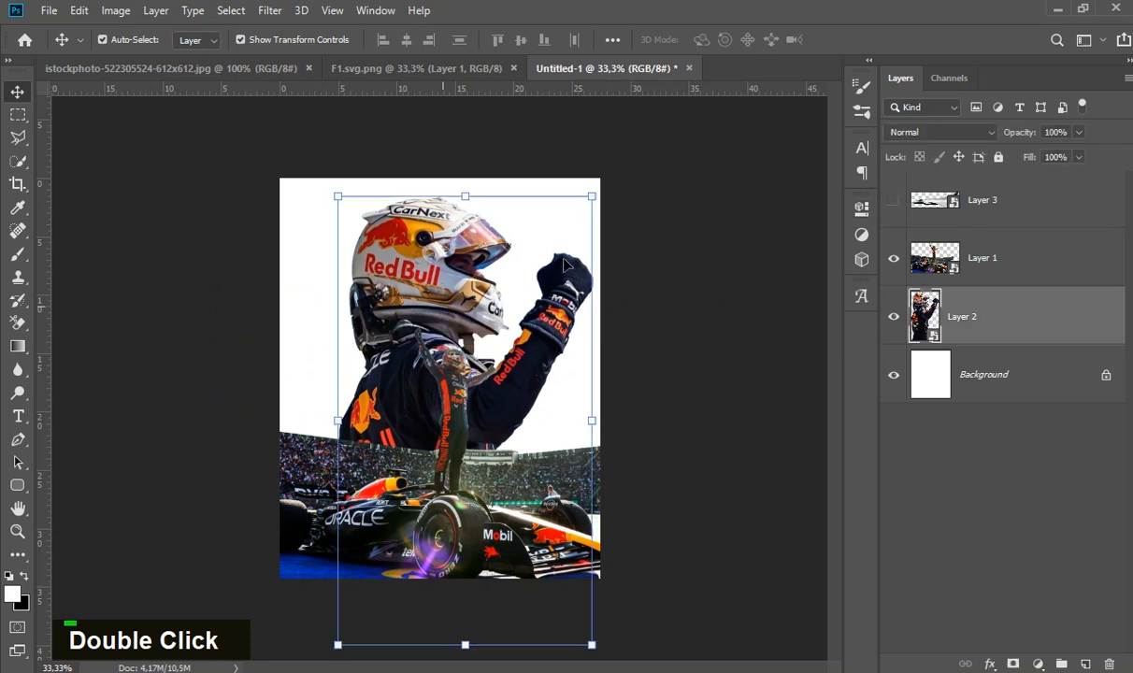
left_click_drag(596, 195, 581, 216)
mouse_move(424, 299)
left_mouse_down()
mouse_move(440, 267)
mouse_move(430, 284)
left_mouse_up()
double_click(617, 318)
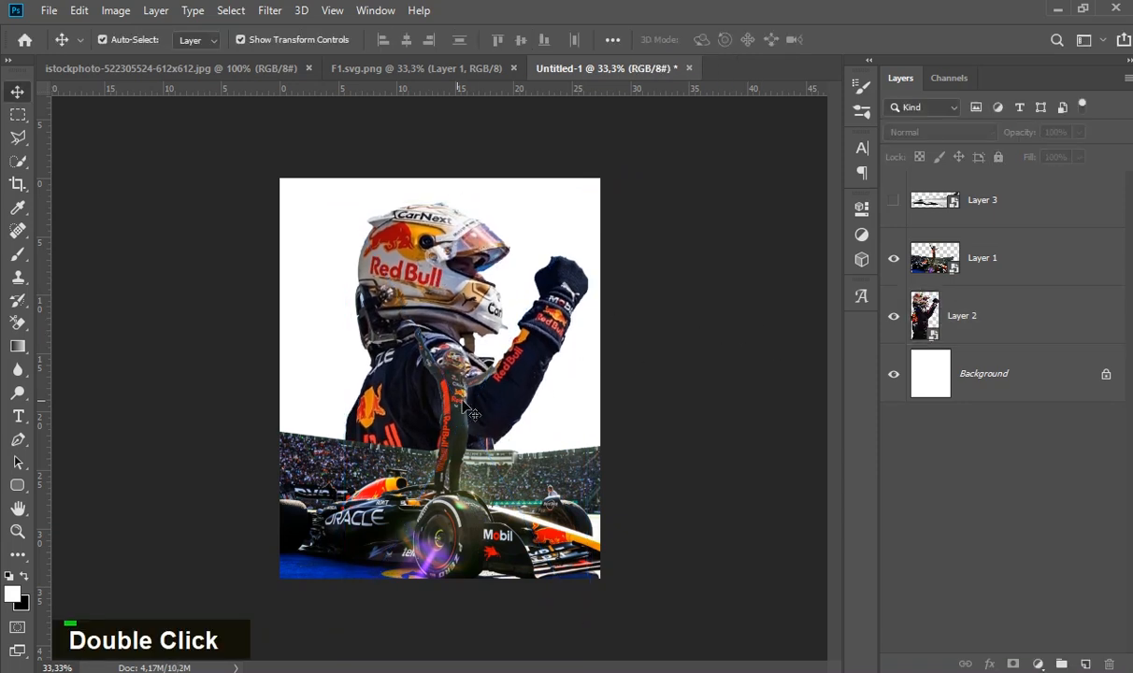
- Add a Levels adjustment clipped to the car layer and darken its midtones to 0.55
left_click(451, 396)
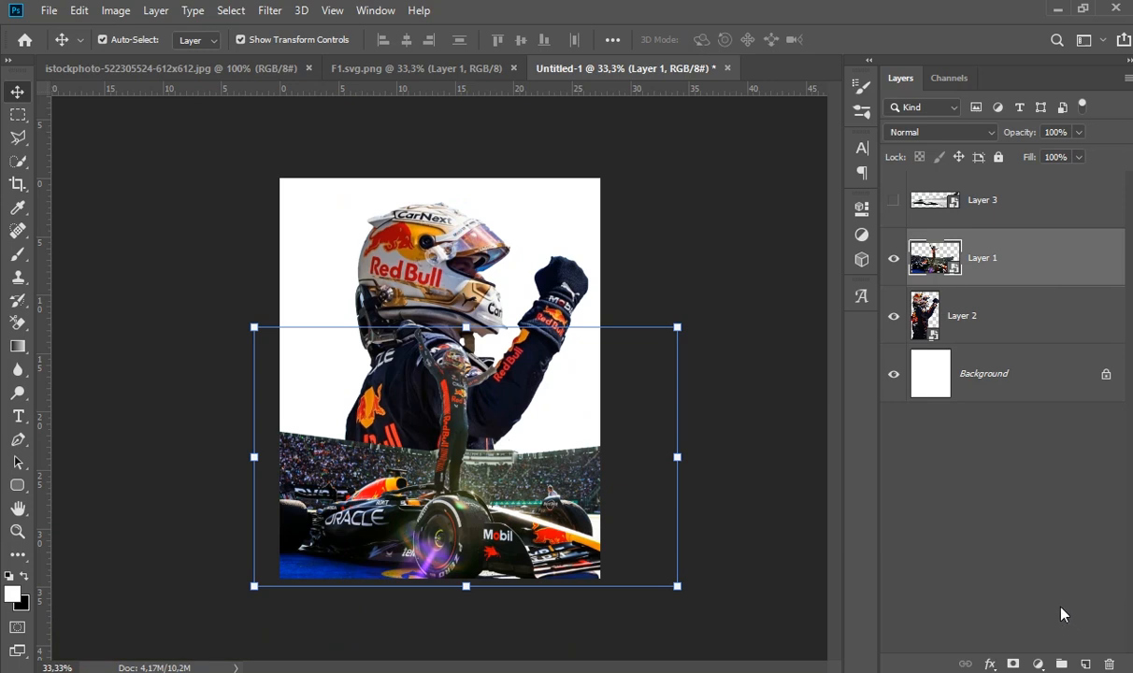
left_click(1039, 663)
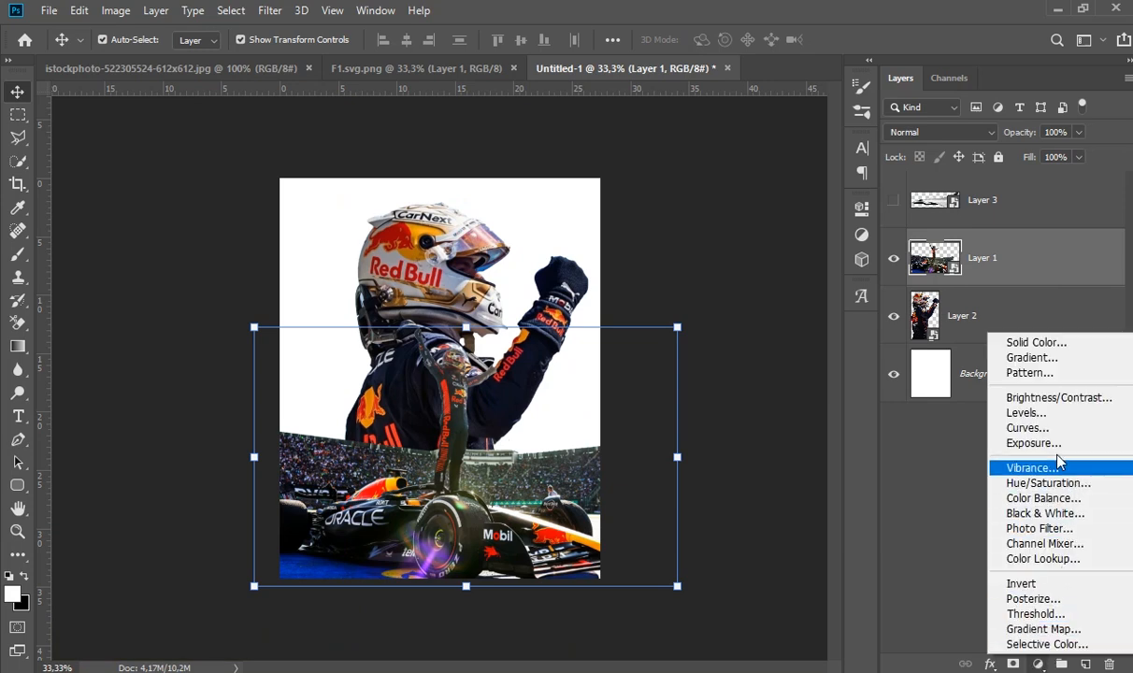
left_click(1053, 422)
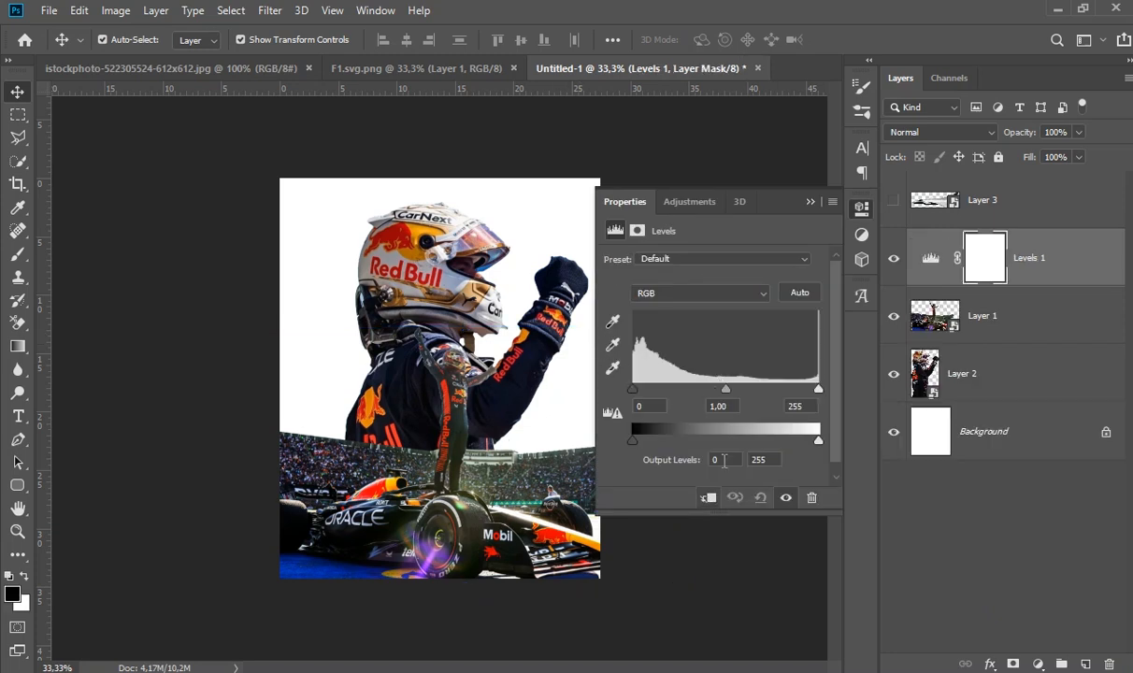
key("ctrl+alt+g")
left_click_drag(725, 388, 758, 390)
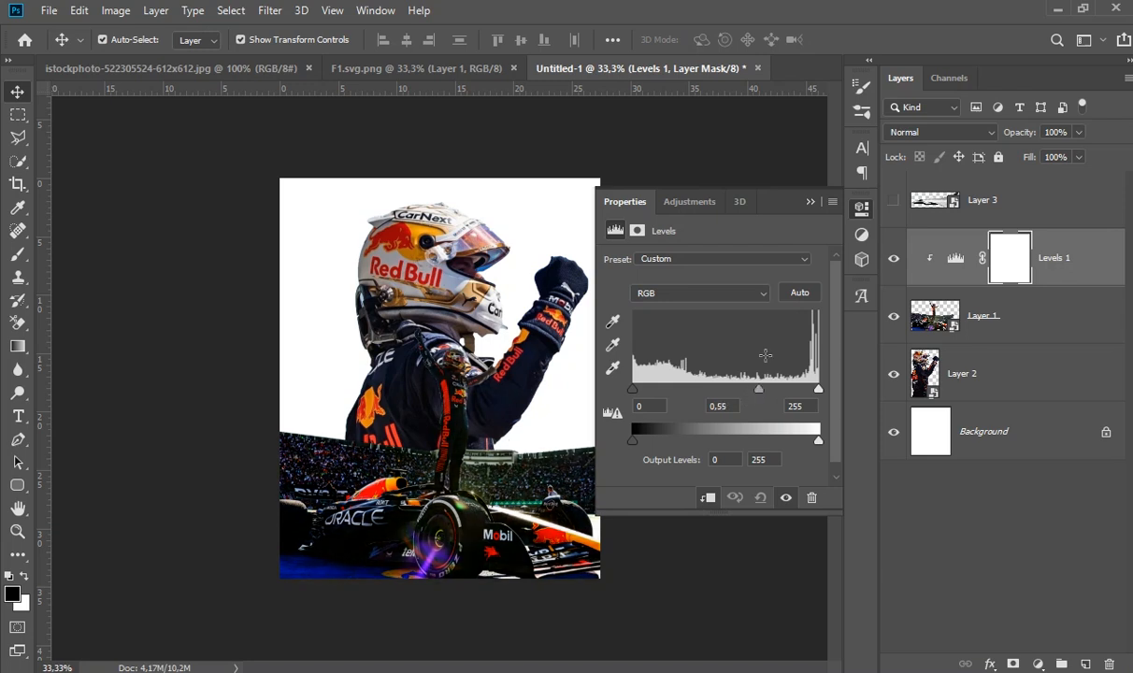
left_click(809, 203)
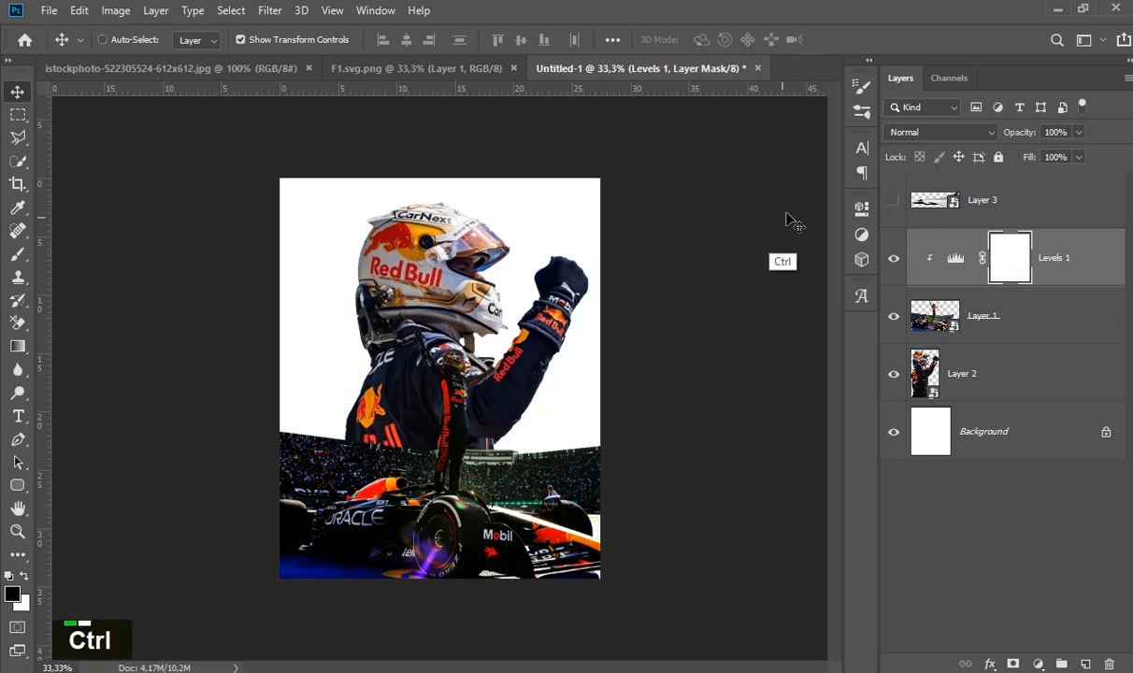
- Invert the Levels mask and paint it white with a 102 px brush over the standing driver's arms and upper body
key("ctrl+i")
left_click(459, 374, "ctrl")
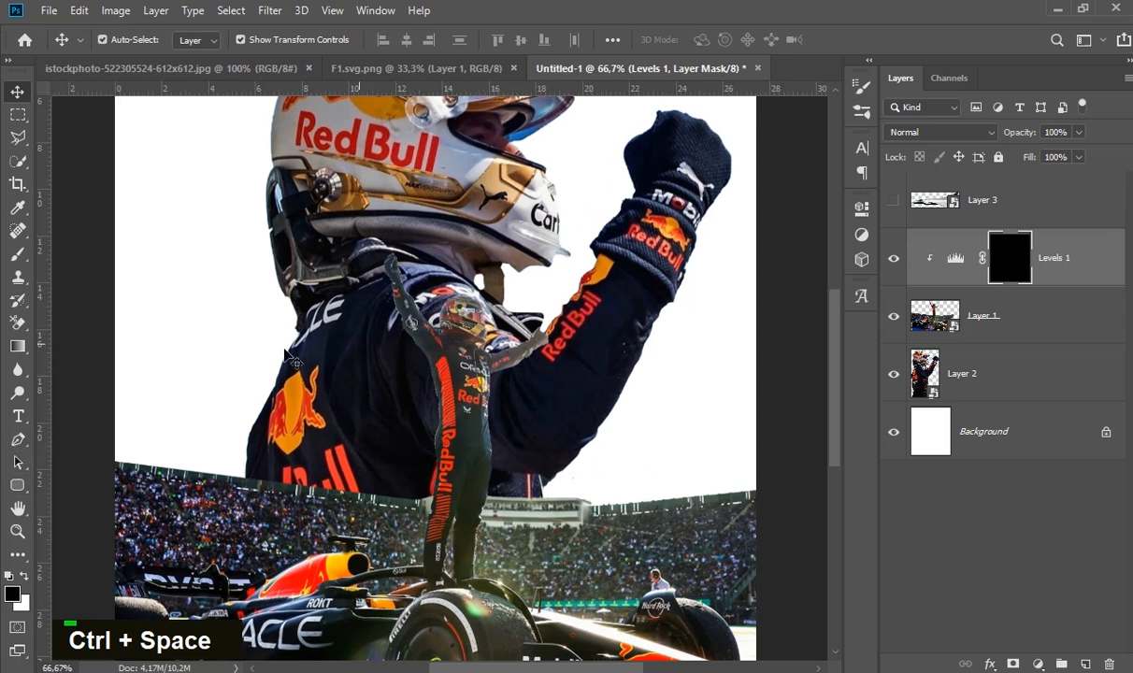
left_click(19, 256)
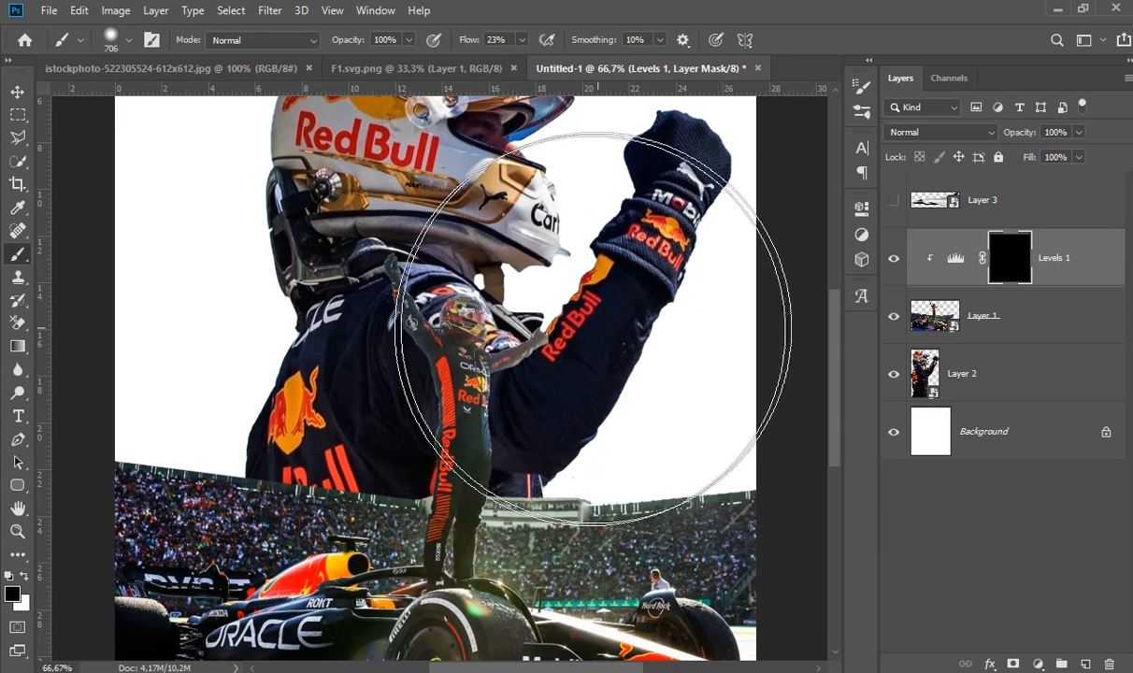
right_click(601, 273)
left_click_drag(763, 306, 745, 306)
left_click(571, 335)
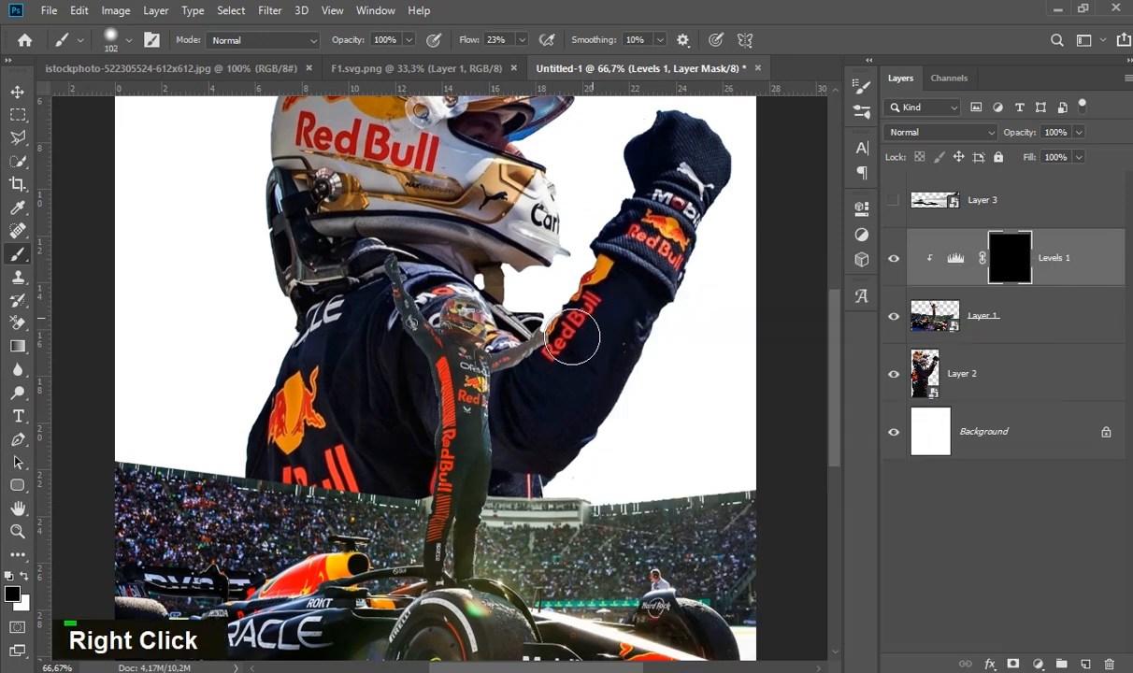
left_click(25, 576)
mouse_move(540, 364)
left_mouse_down()
mouse_move(508, 394)
mouse_move(515, 408)
mouse_move(504, 398)
mouse_move(513, 441)
mouse_move(532, 383)
mouse_move(562, 361)
mouse_move(573, 334)
left_mouse_up()
mouse_move(433, 304)
left_mouse_down()
mouse_move(418, 272)
mouse_move(393, 265)
mouse_move(436, 319)
mouse_move(500, 312)
mouse_move(514, 330)
mouse_move(448, 361)
mouse_move(433, 435)
left_mouse_up()
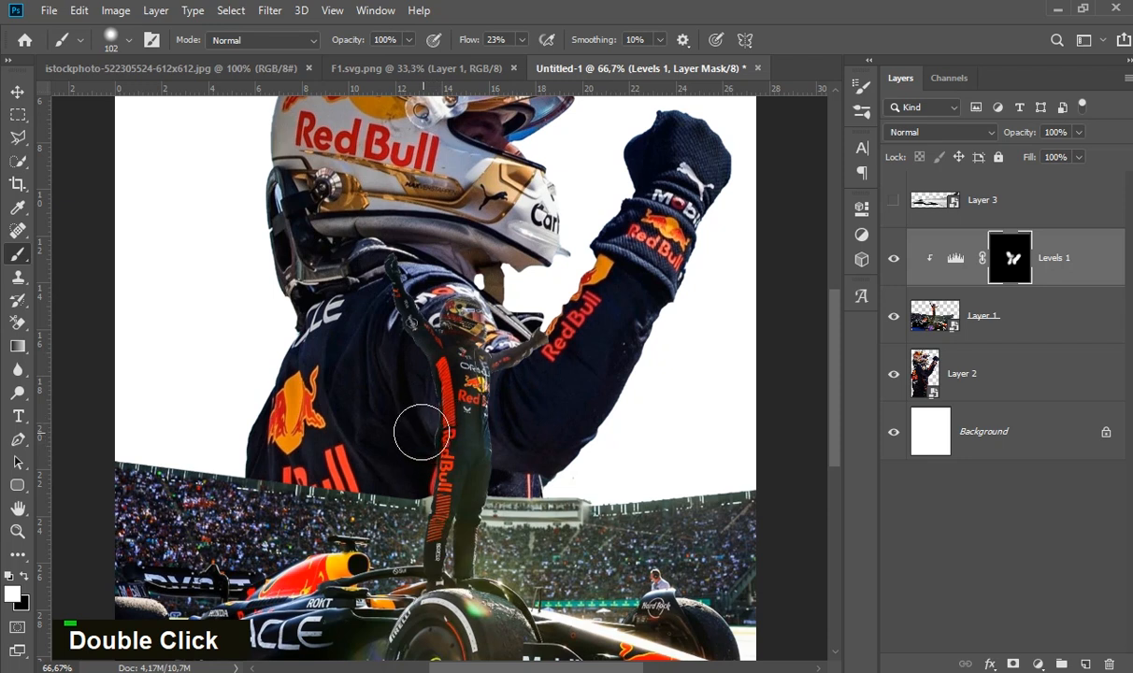
left_click_drag(445, 369, 460, 360)
- Move the large driver portrait slightly up behind the standing driver
left_click(19, 93)
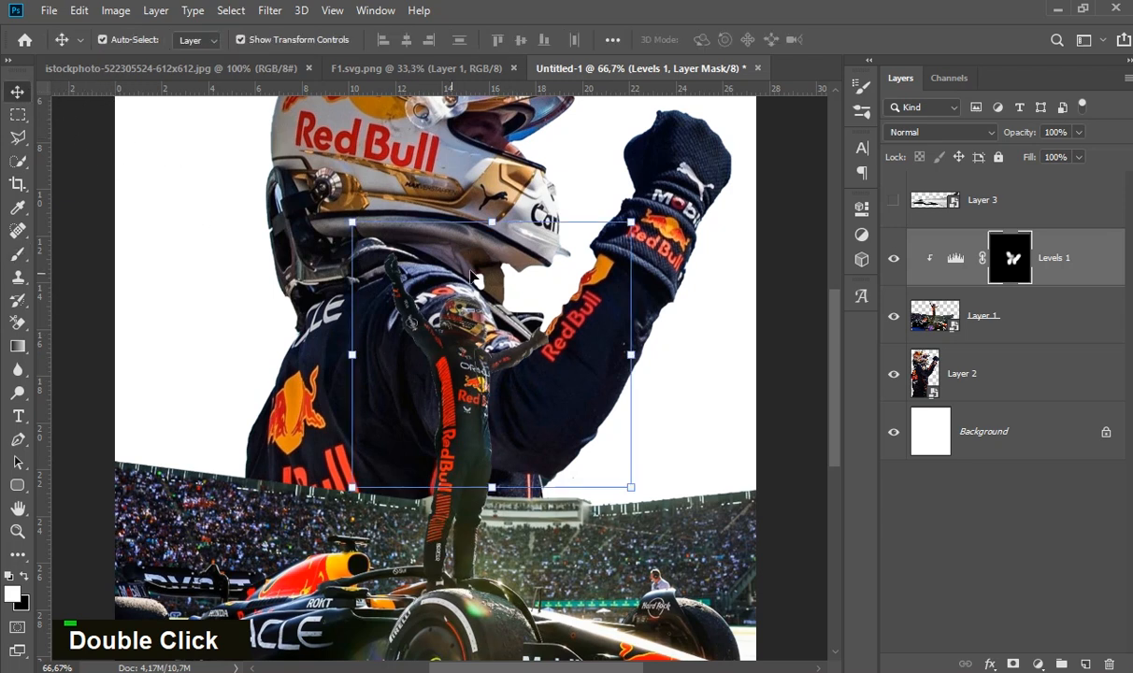
left_click(545, 227)
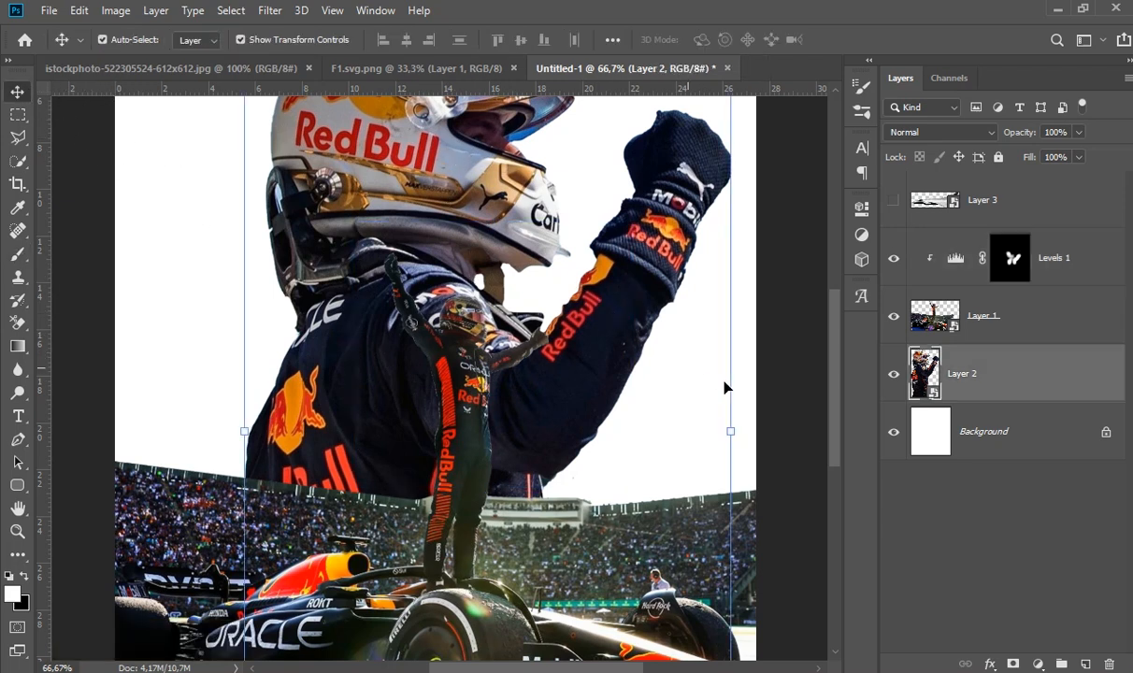
left_click_drag(598, 334, 603, 304)
left_click(586, 367)
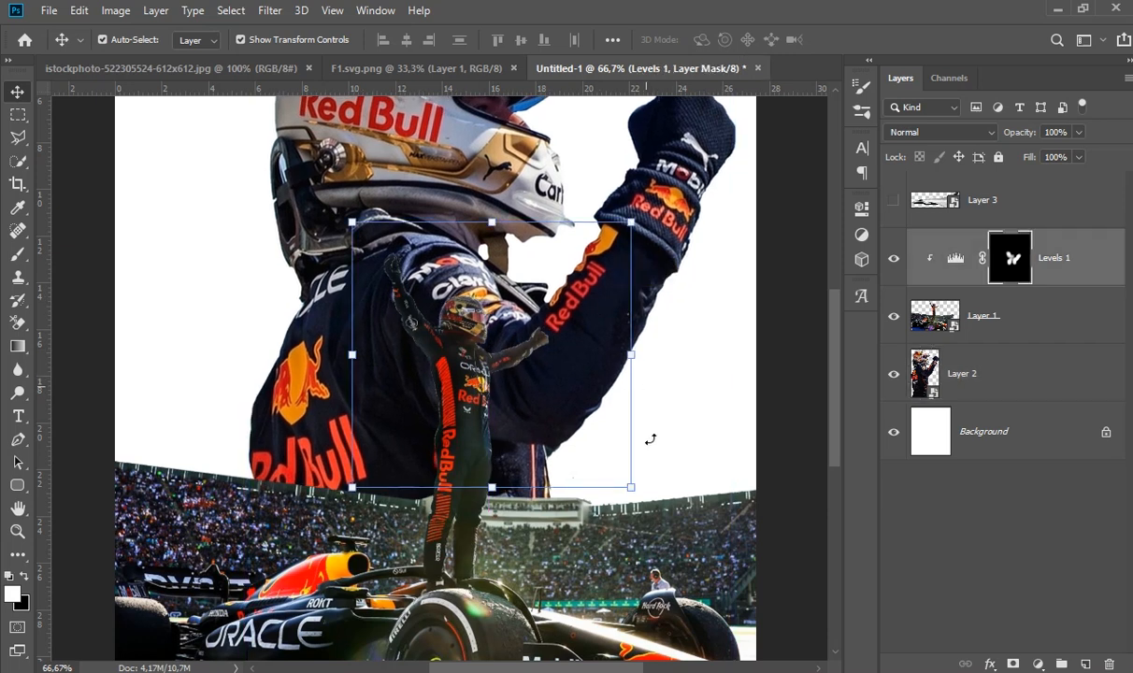
- Scale the car and stadium layer down slightly and move it down to the bottom edge of the poster
left_click(664, 512)
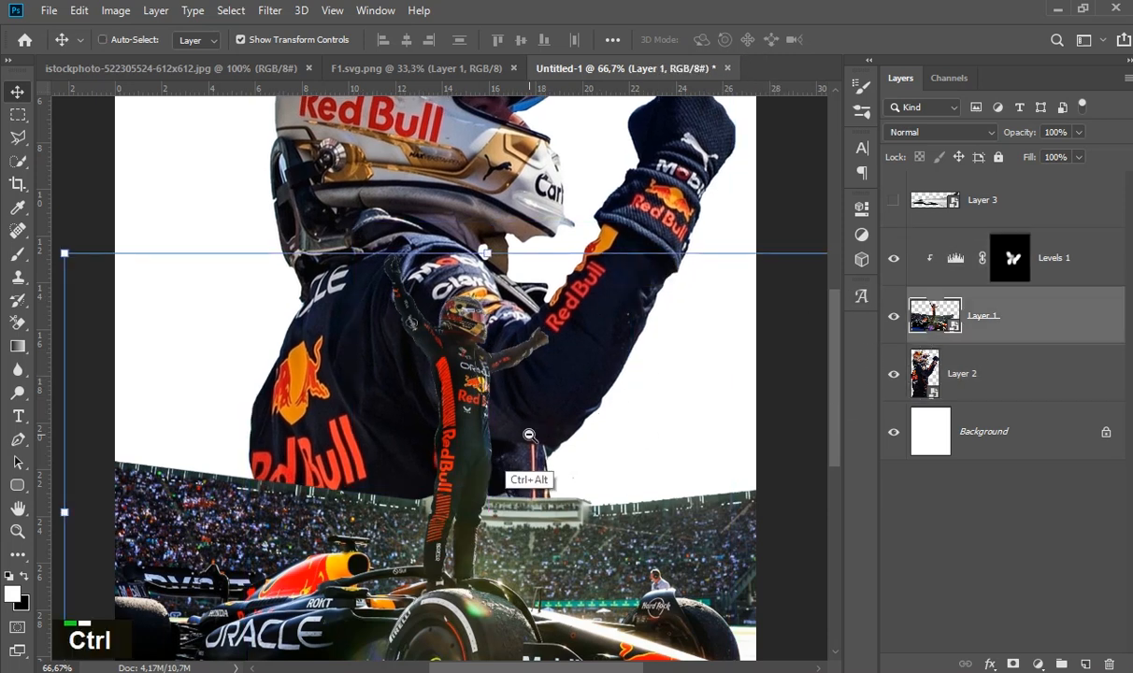
left_click(529, 425, "ctrl+alt")
left_click(588, 442, "ctrl+alt")
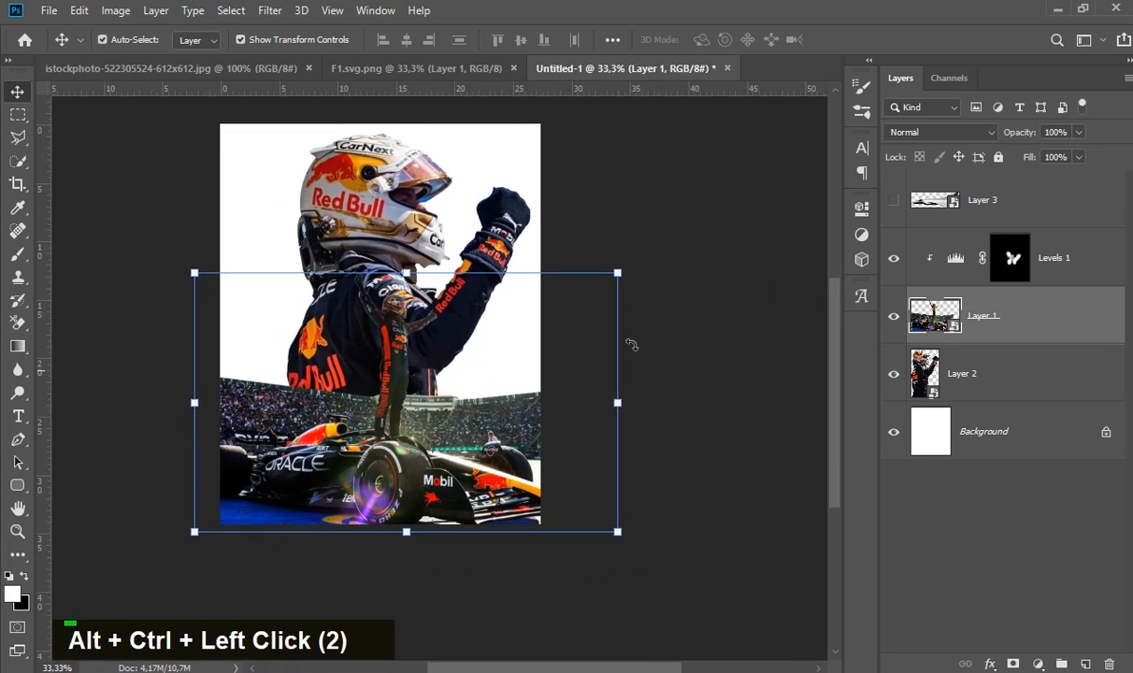
left_click_drag(619, 273, 598, 285)
double_click(420, 377)
left_click_drag(416, 423, 416, 439, "shift")
left_click(739, 344)
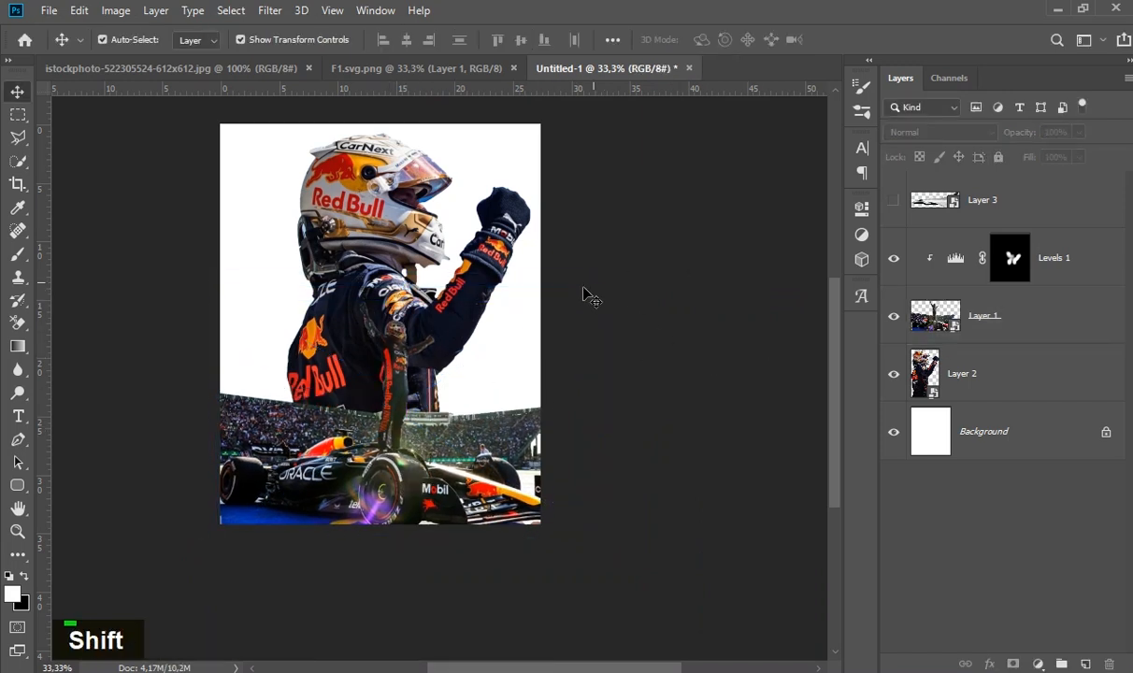
- Scale the large driver portrait down slightly above the stadium
left_click(426, 326, "ctrl")
left_click(432, 372, "ctrl+alt")
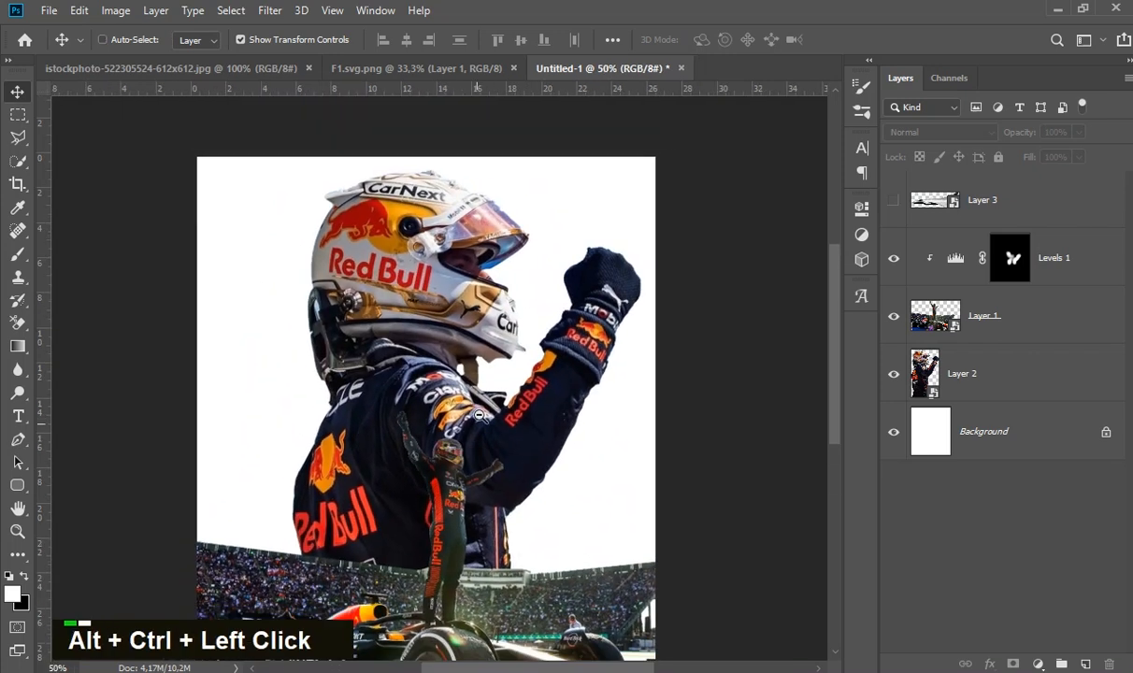
left_click(555, 368)
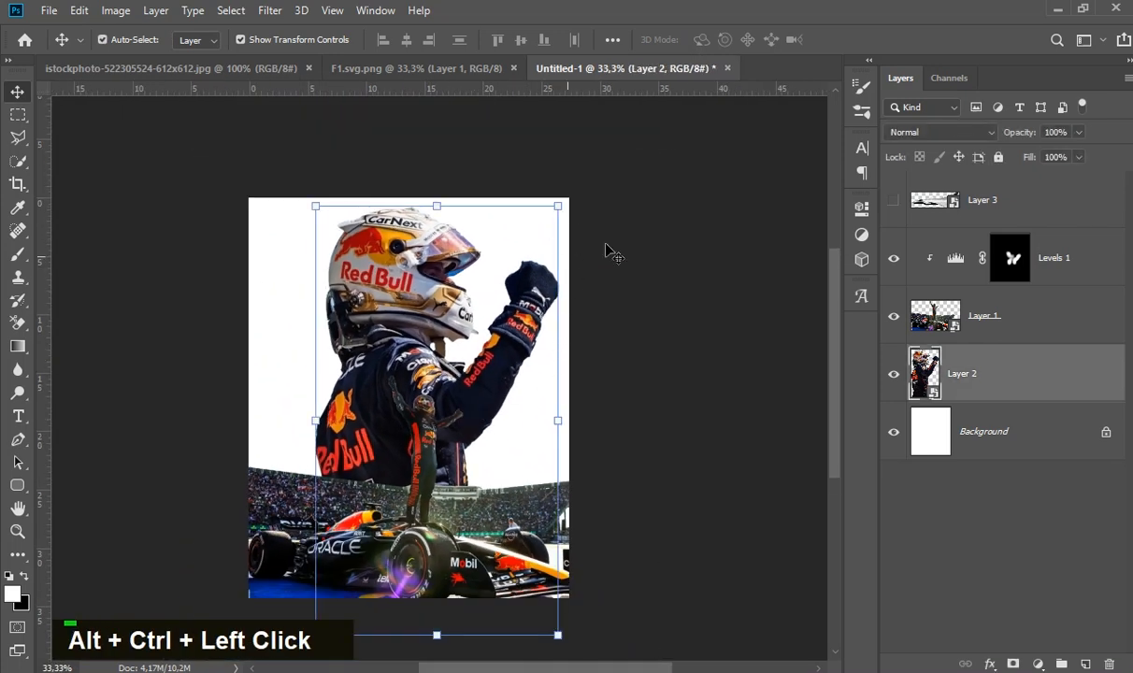
left_click_drag(554, 216, 548, 224)
double_click(434, 293)
- Nudge the large driver portrait slightly right and up in the poster
key("Right")
key("Right")
key("Right")
key("Right")
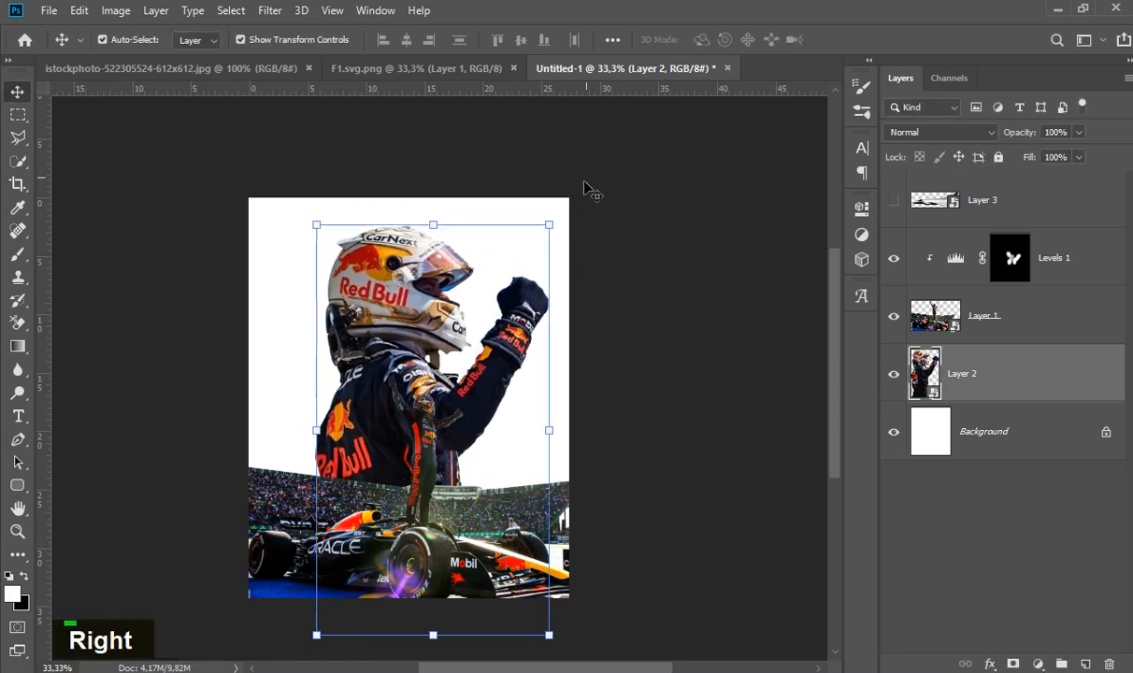
key("Right")
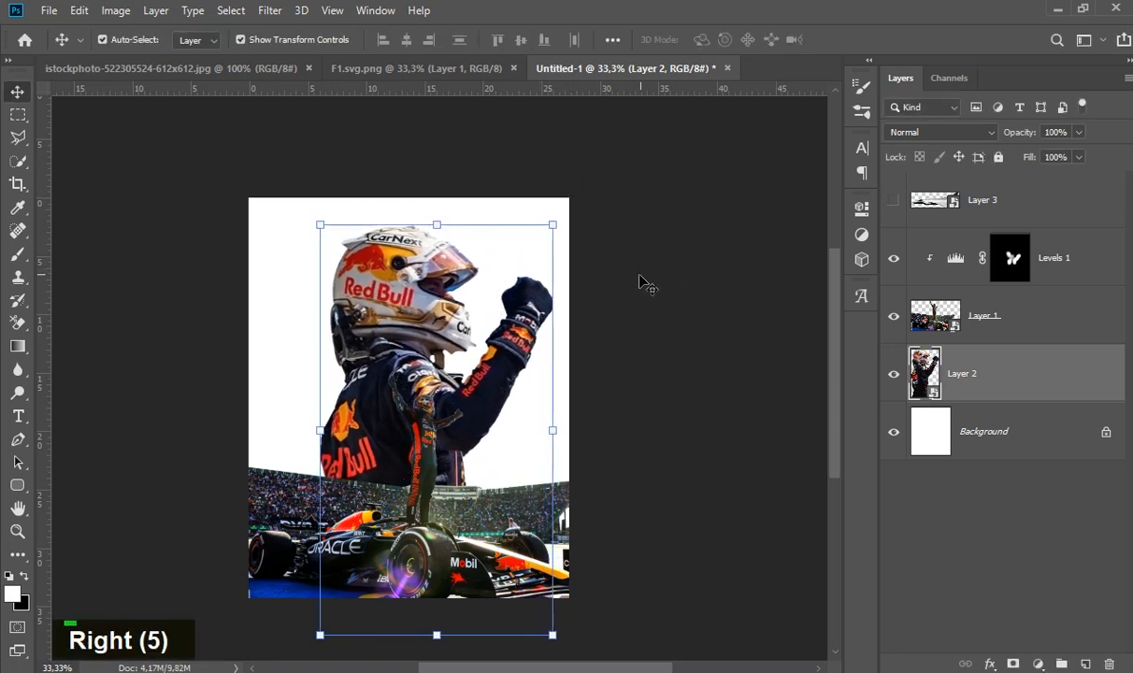
key("Left")
key("Up")
key("Up")
key("Up")
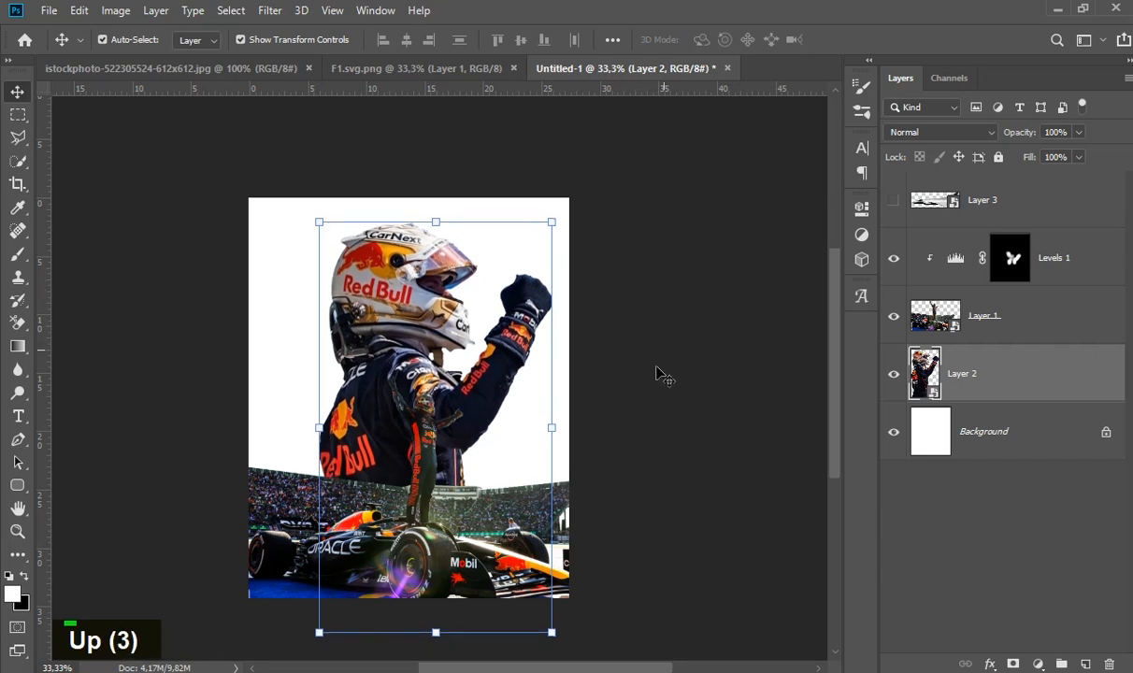
left_click(628, 355)
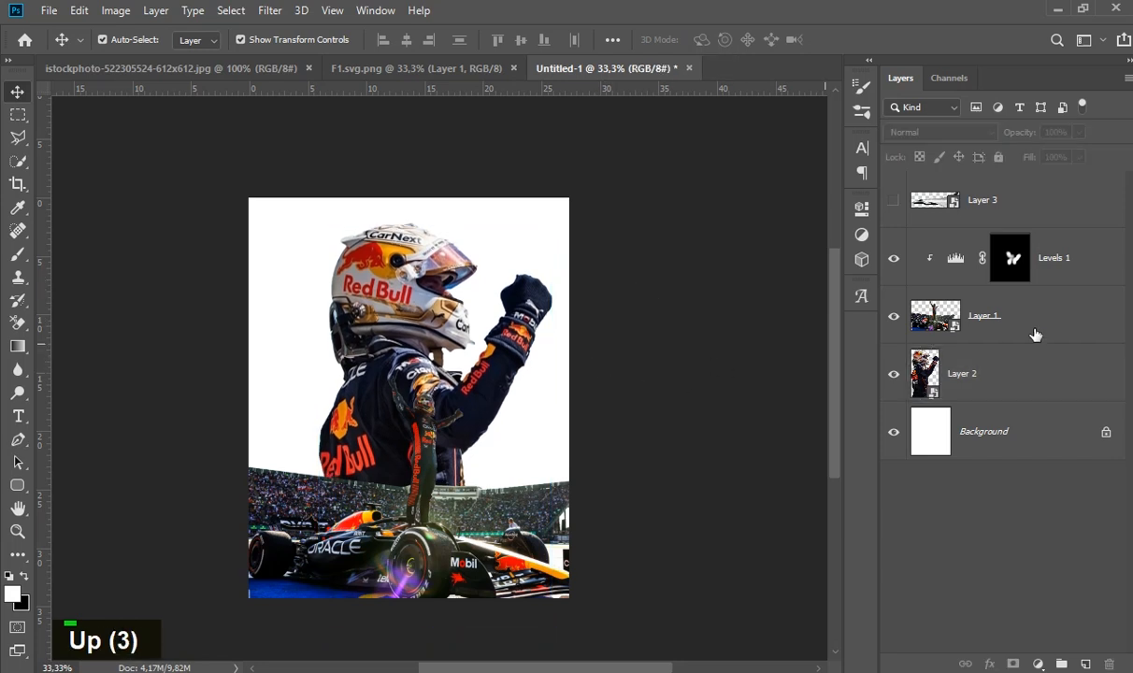
- Add a layer mask to the large driver portrait and paint its lower edge black with a 432 px brush
left_click(993, 384)
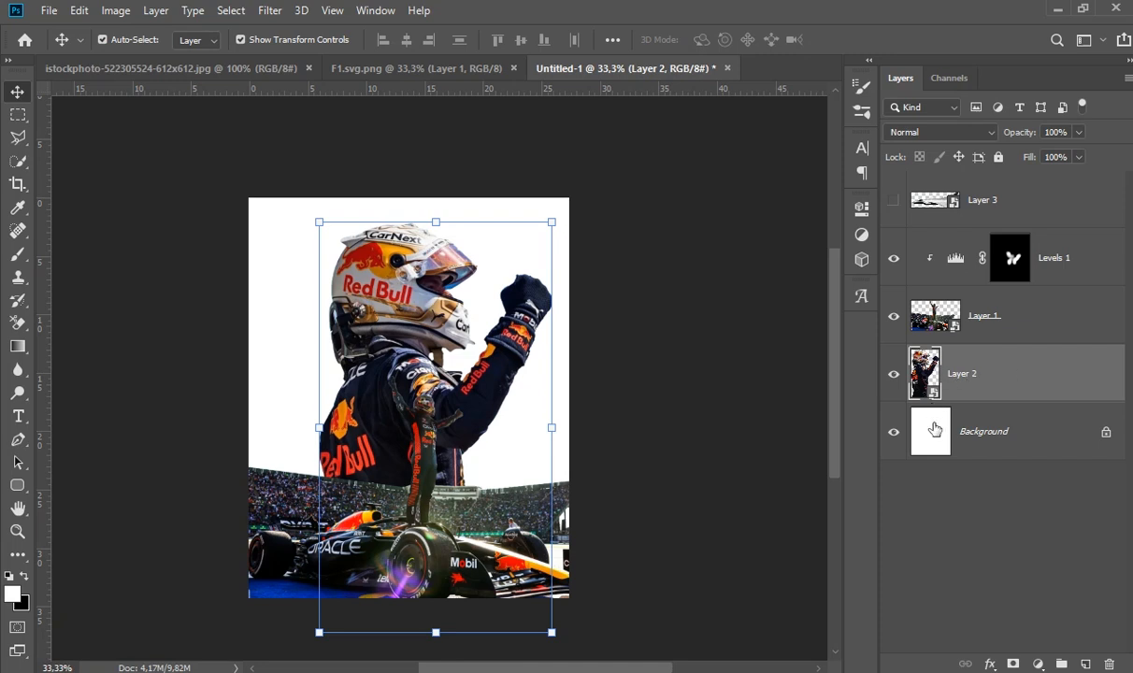
left_click(1014, 663)
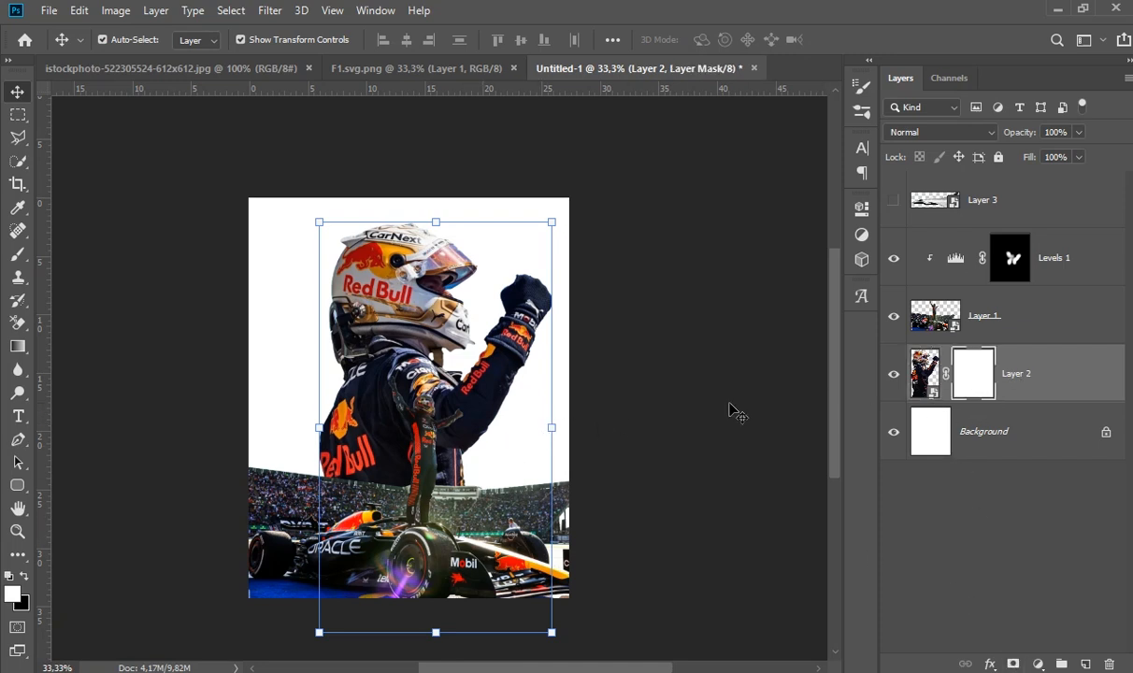
left_click(23, 577)
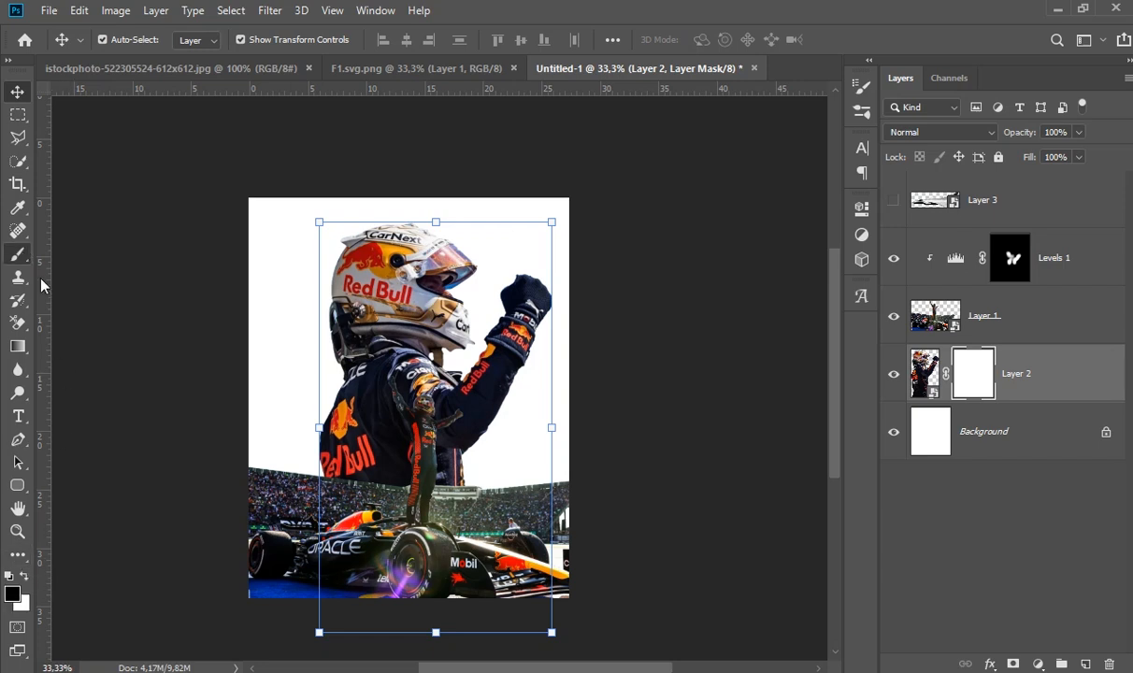
right_click(401, 469)
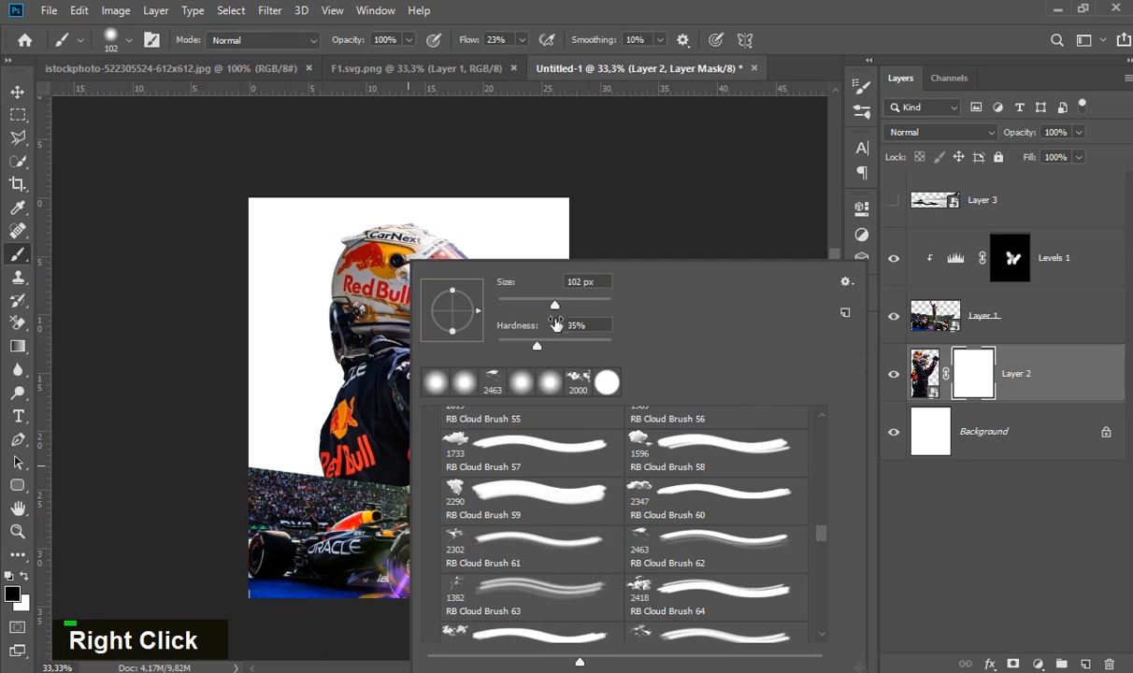
left_click_drag(554, 305, 575, 305)
left_click_drag(599, 306, 596, 306)
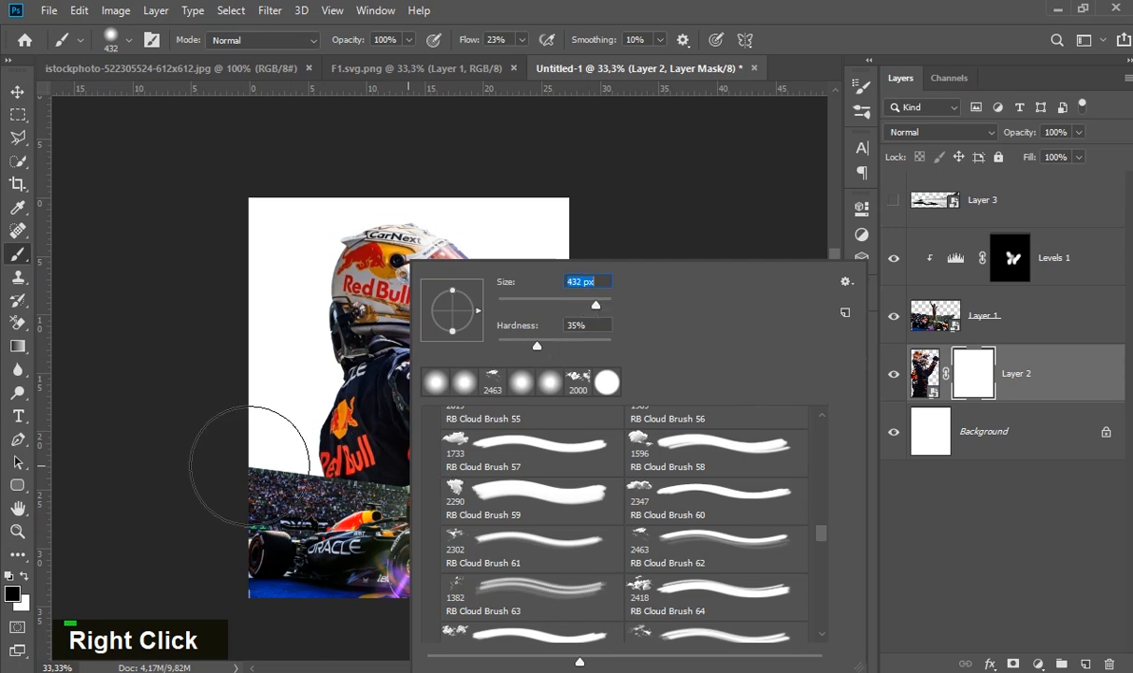
left_click(224, 515)
mouse_move(276, 521)
left_mouse_down()
mouse_move(381, 531)
mouse_move(323, 526)
mouse_move(398, 546)
mouse_move(259, 527)
mouse_move(480, 561)
mouse_move(359, 554)
mouse_move(554, 533)
mouse_move(384, 543)
mouse_move(449, 541)
mouse_move(422, 550)
mouse_move(396, 545)
mouse_move(445, 538)
left_mouse_up()
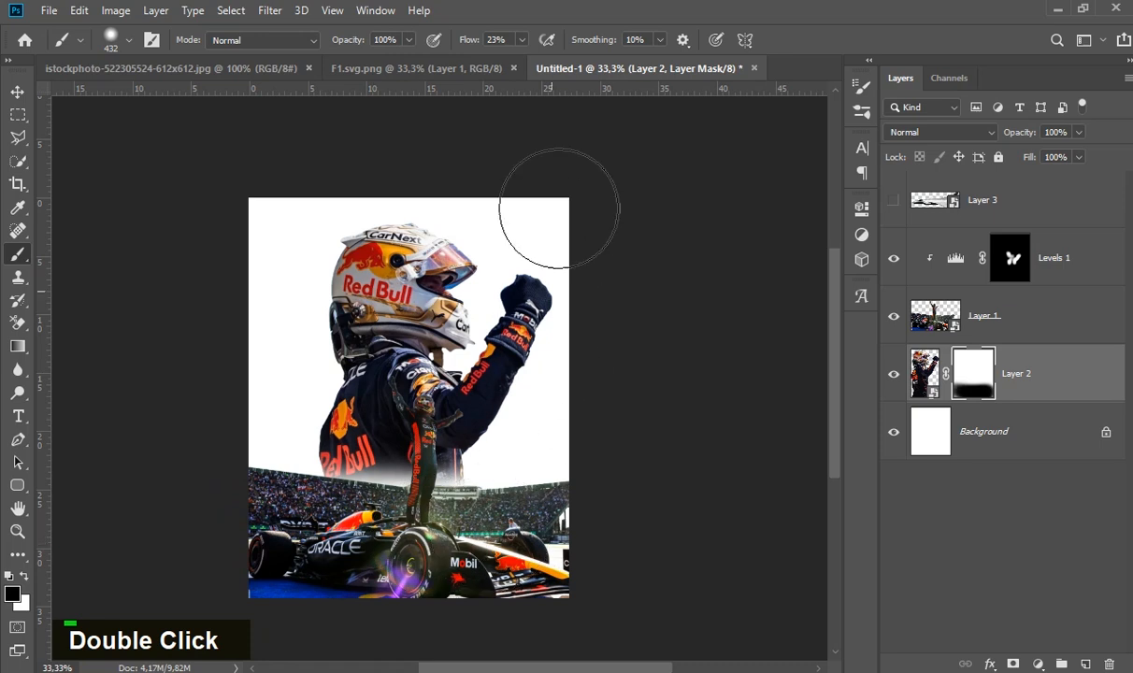
- Raise the brush flow to 100% and fade more of the portrait's lower body on its mask
left_click_drag(522, 61, 586, 61)
mouse_move(254, 515)
left_mouse_down()
mouse_move(341, 531)
mouse_move(272, 541)
mouse_move(349, 543)
mouse_move(300, 529)
left_mouse_up()
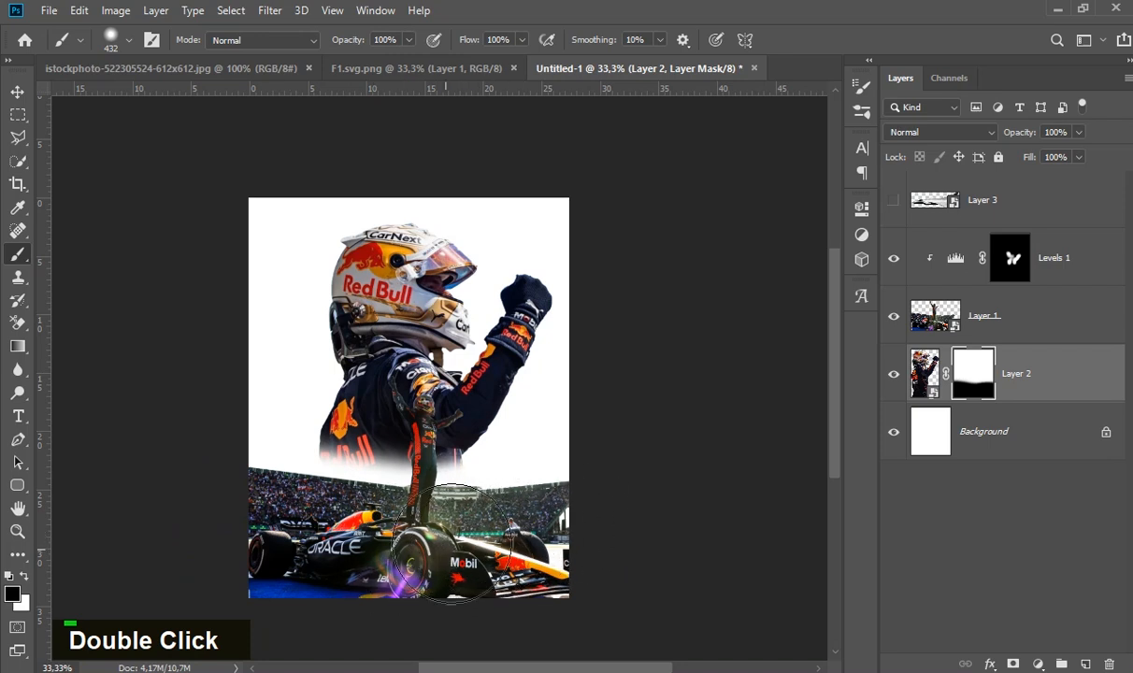
left_click(18, 92)
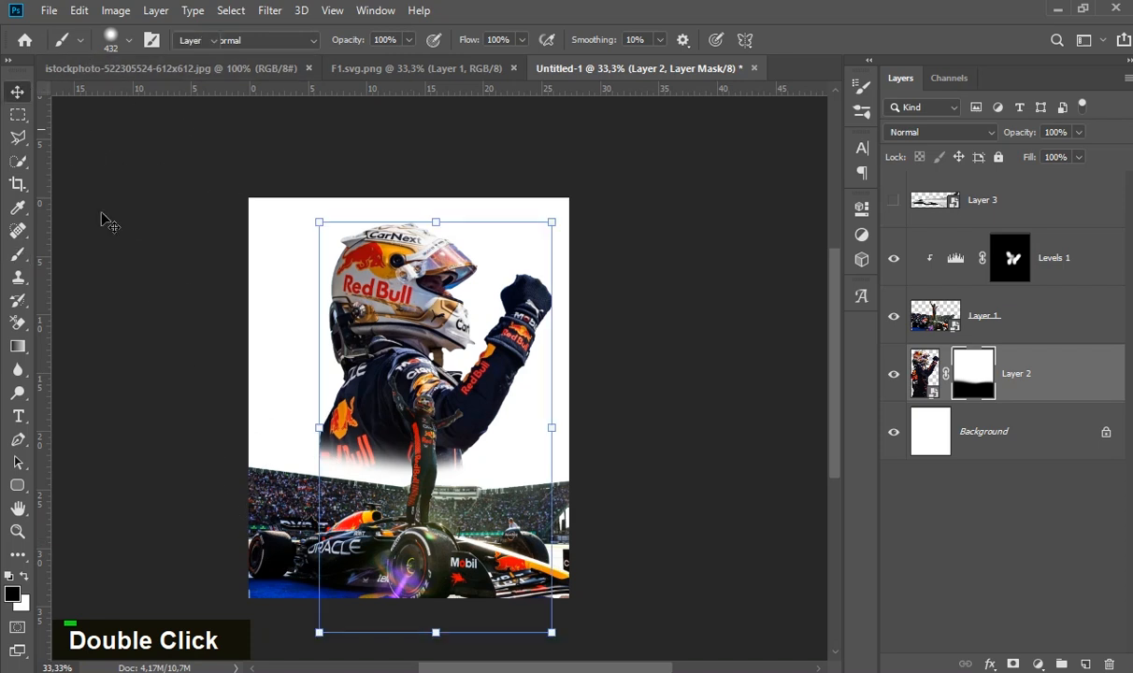
left_click(199, 299)
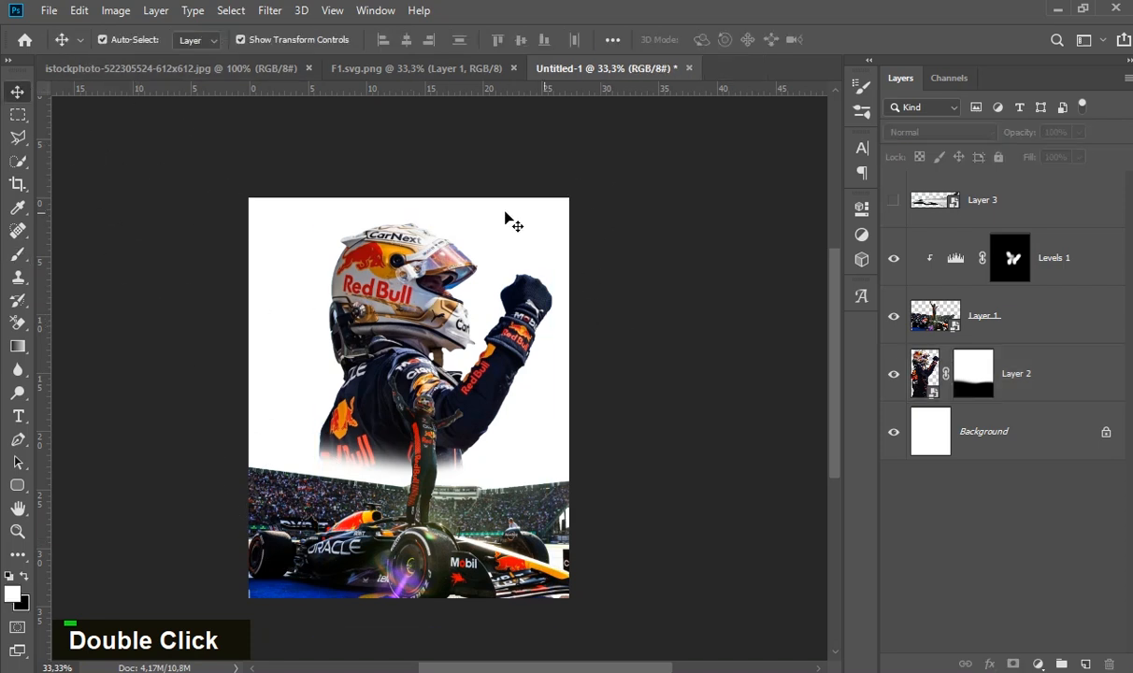
- Copy the red F1 logo from F1.svg.png into the poster document and close the logo file
left_click(408, 68)
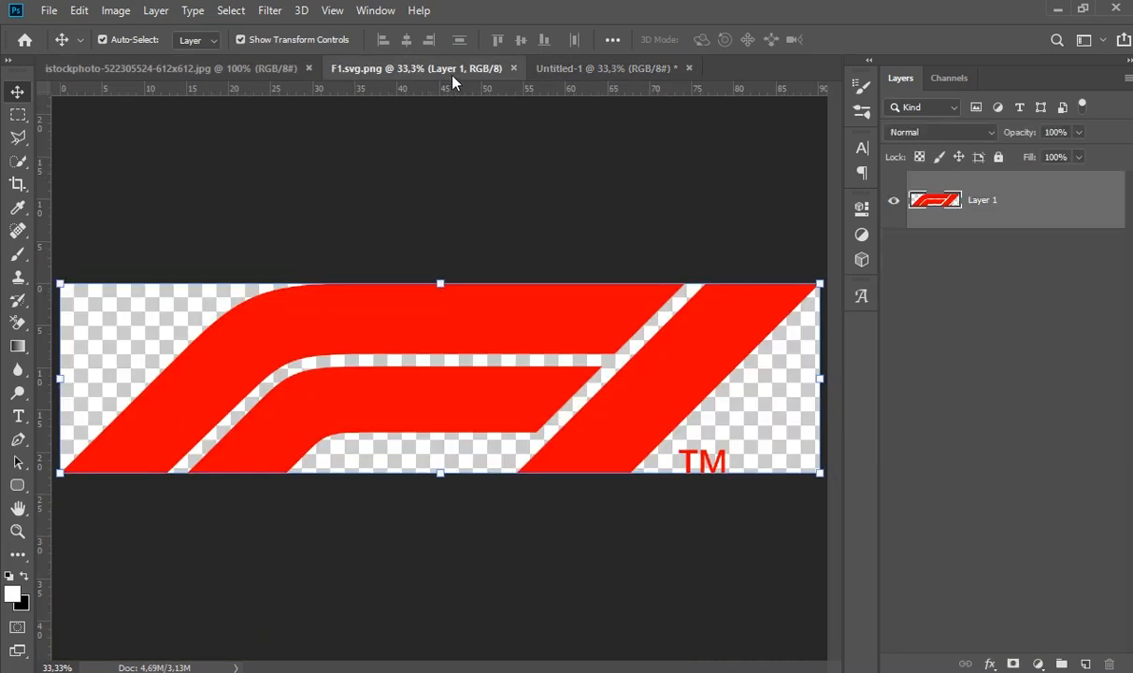
left_click_drag(449, 69, 442, 151)
left_click_drag(470, 285, 316, 417)
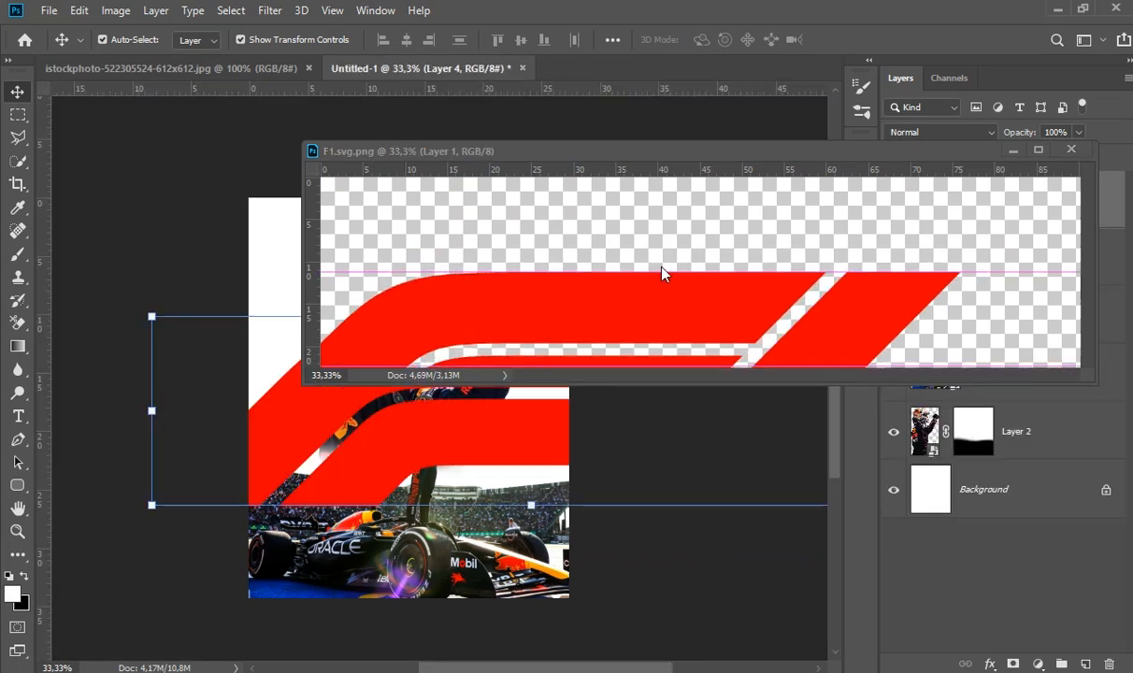
left_click_drag(667, 153, 472, 192)
left_click(876, 189)
- Resize and tilt the F1 logo across the poster and move its layer below the large driver portrait
left_click_drag(450, 359, 347, 361)
left_click_drag(763, 276, 751, 212)
mouse_move(485, 324)
left_mouse_down()
mouse_move(496, 298)
mouse_move(502, 309)
left_mouse_up()
left_click_drag(758, 223, 674, 261)
mouse_move(434, 362)
left_mouse_down()
mouse_move(467, 344)
mouse_move(453, 336)
mouse_move(445, 348)
left_mouse_up()
double_click(451, 335)
left_click_drag(1040, 233, 1026, 454)
left_click(788, 409)
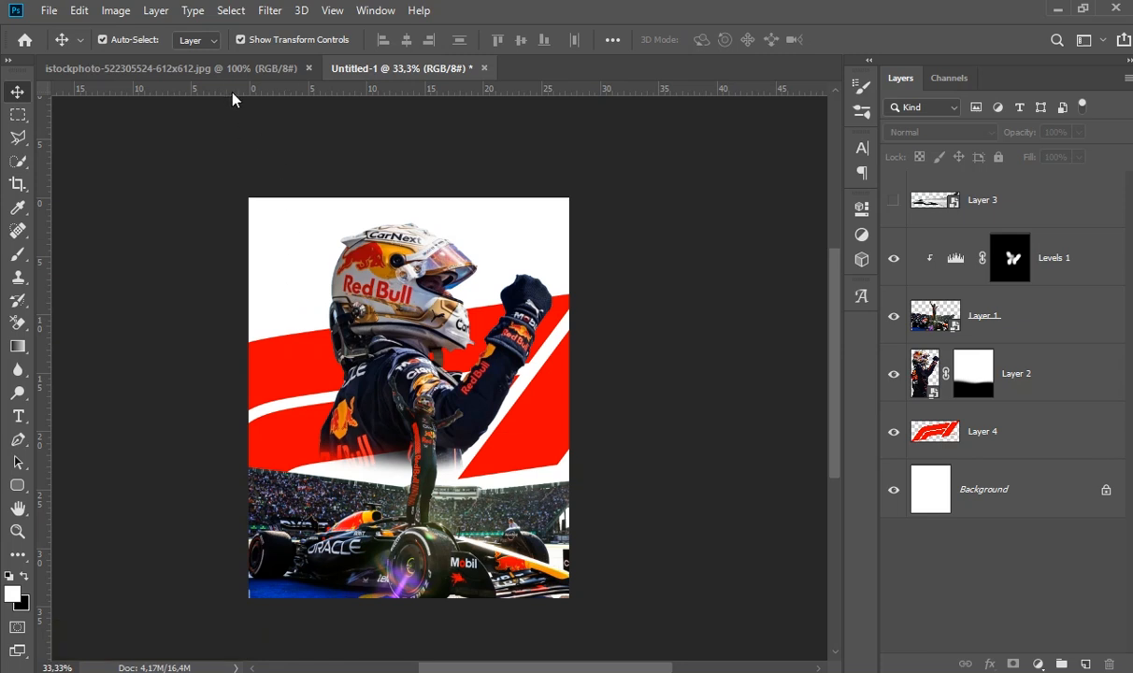
left_click_drag(196, 63, 407, 612)
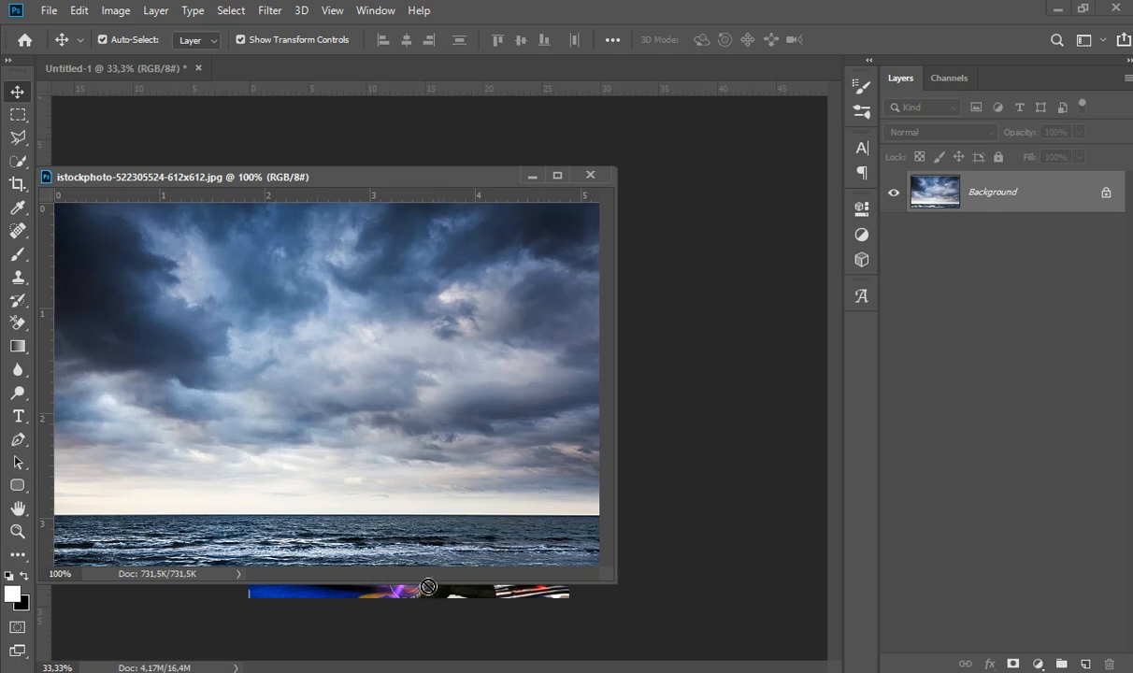
left_click(589, 174)
left_click_drag(411, 509, 411, 246)
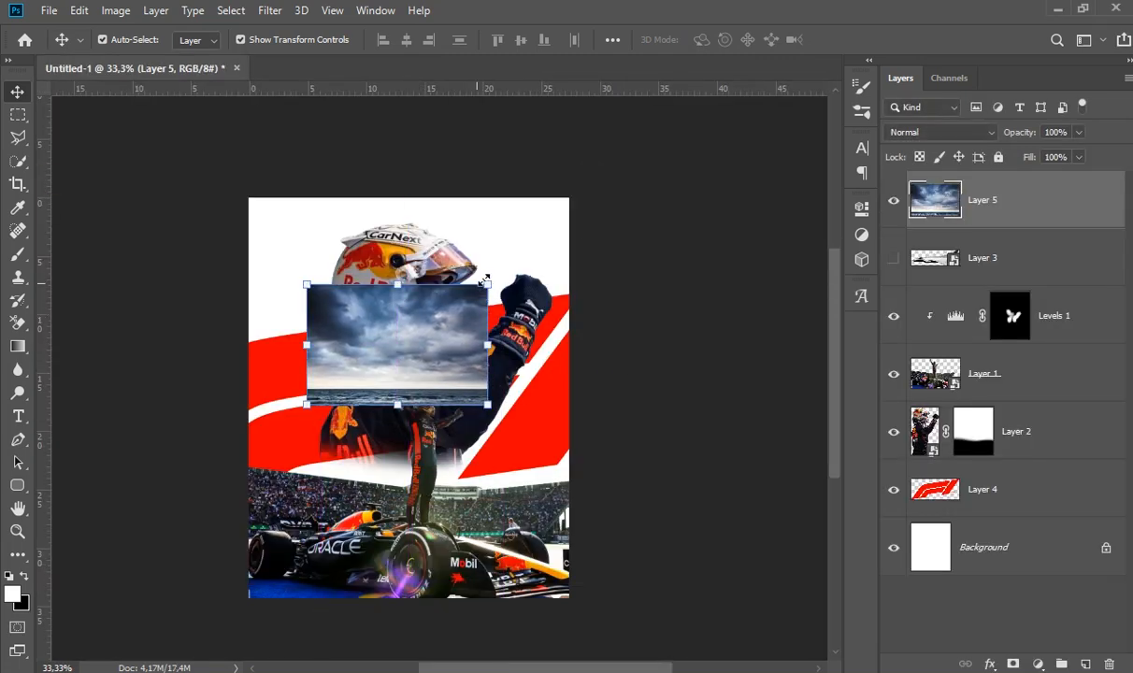
right_click(986, 198)
left_click(823, 245)
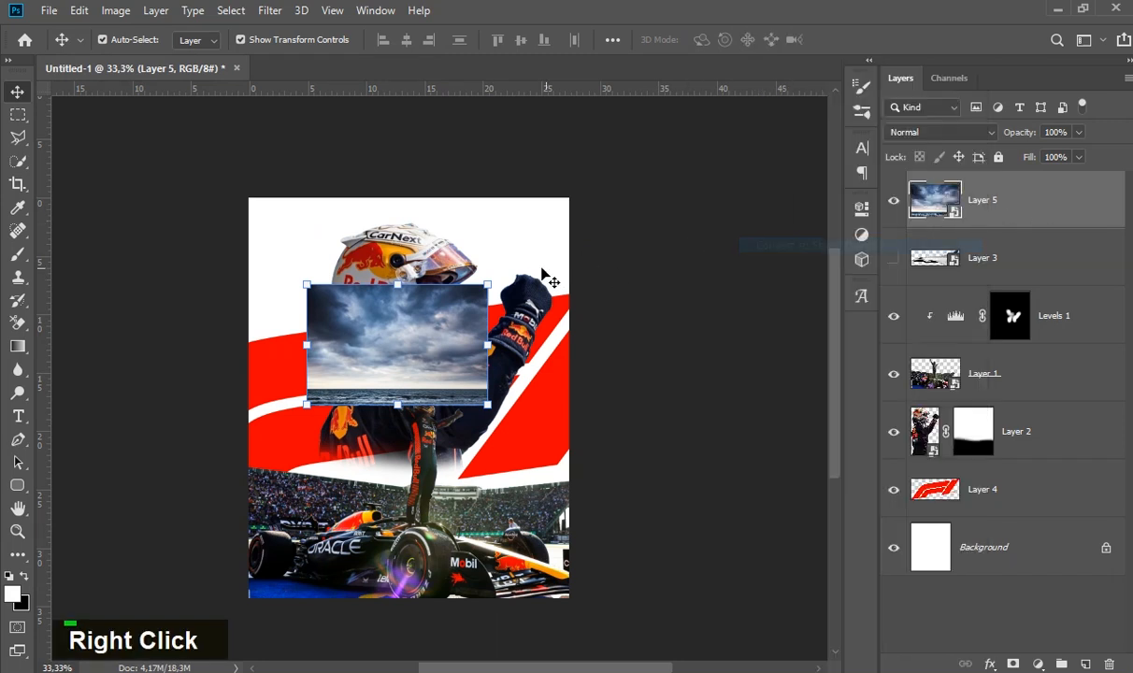
- Enlarge the sky beyond the poster's width and move its layer directly above the background, below the F1 logo
left_click_drag(486, 281, 655, 207)
left_click_drag(428, 278, 369, 338)
left_click_drag(582, 243, 710, 159)
left_click_drag(473, 286, 473, 316)
left_click_drag(696, 194, 790, 151)
left_click_drag(473, 298, 414, 332)
double_click(449, 344)
left_click_drag(977, 187, 1017, 516)
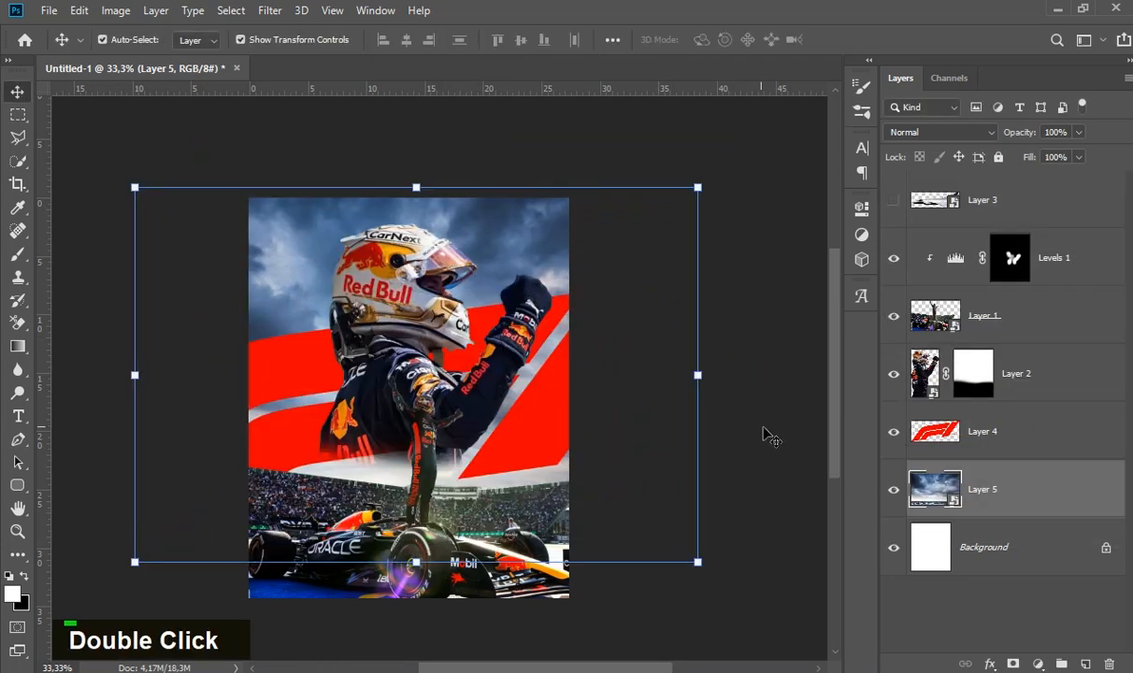
- Shift the sky slightly down and left and reposition the F1 logo a little higher behind the driver
left_click(729, 408)
mouse_move(518, 262)
left_mouse_down()
mouse_move(518, 229)
mouse_move(520, 263)
left_mouse_up()
left_click(719, 326)
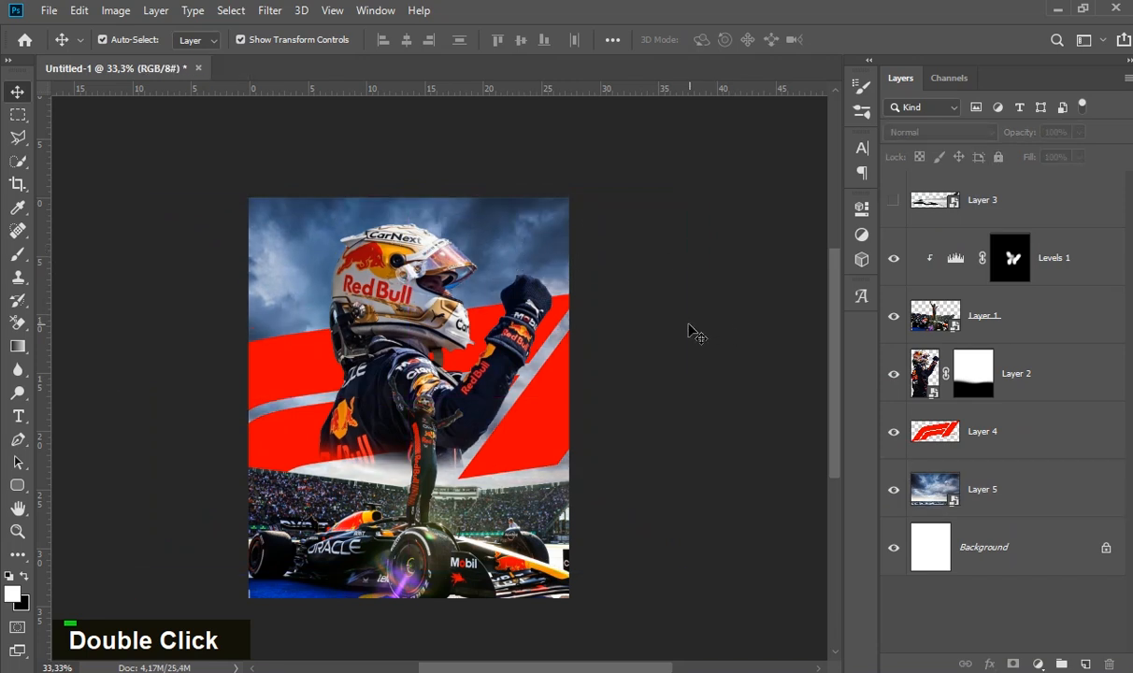
mouse_move(522, 229)
left_mouse_down()
mouse_move(510, 226)
mouse_move(520, 234)
left_mouse_up()
left_click(692, 300)
left_click_drag(288, 375, 291, 349)
left_click(604, 206)
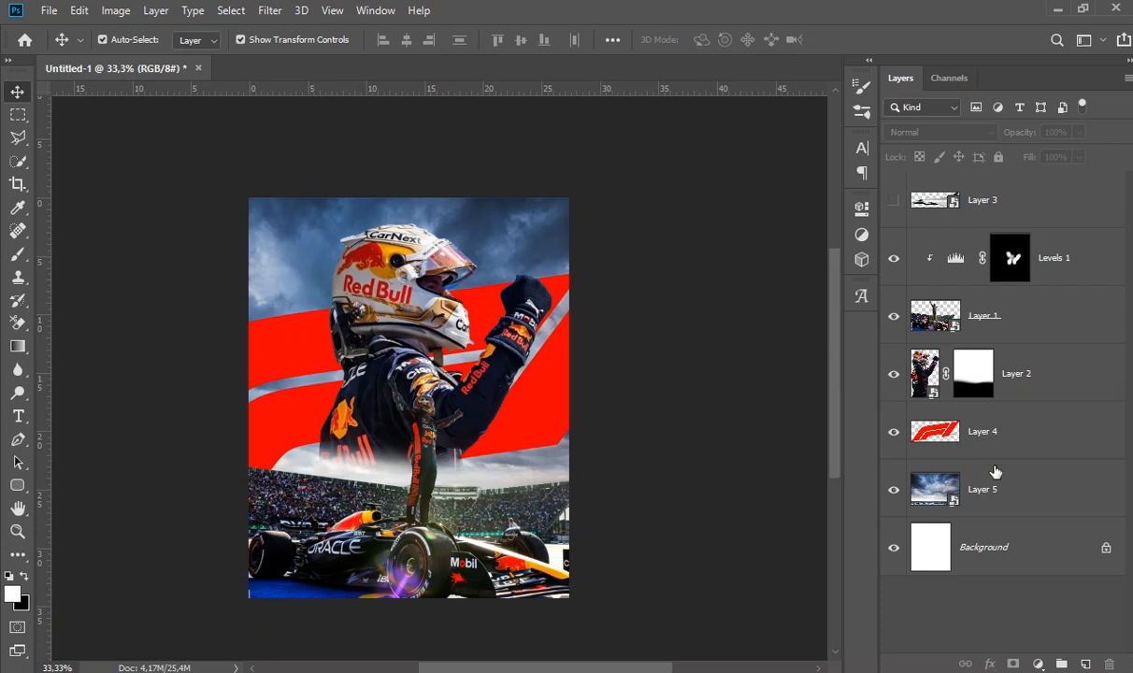
- Move the sky layer above the F1 logo layer and clip it to the logo shape
left_click_drag(1001, 499, 944, 464)
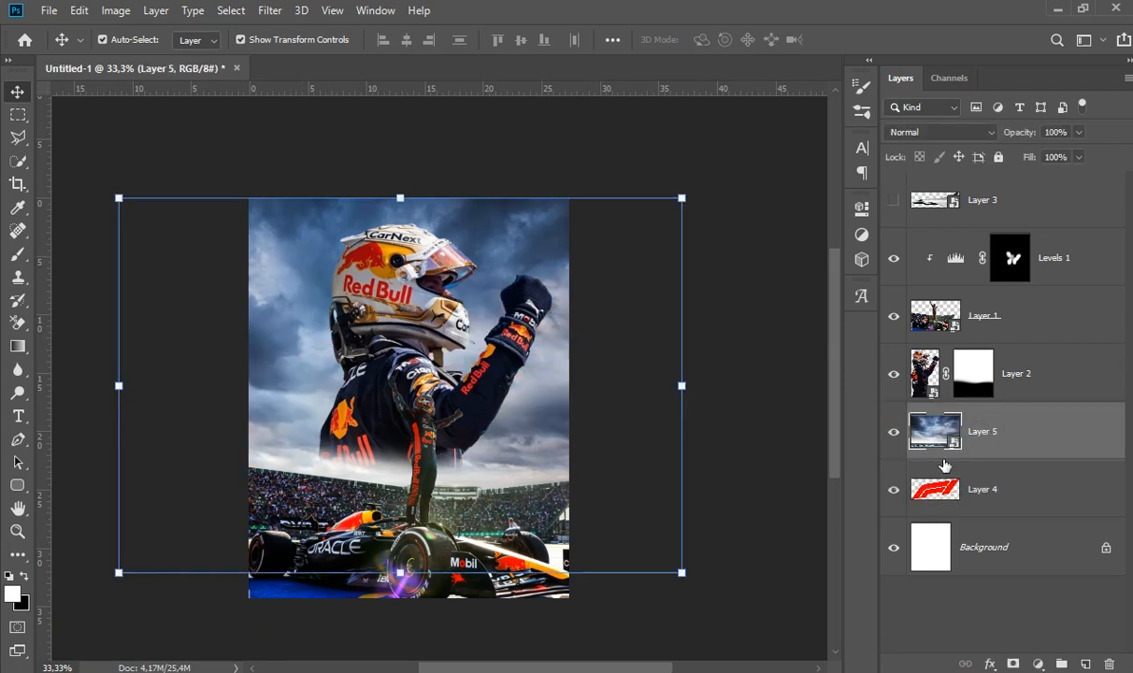
left_click(942, 463, "alt")
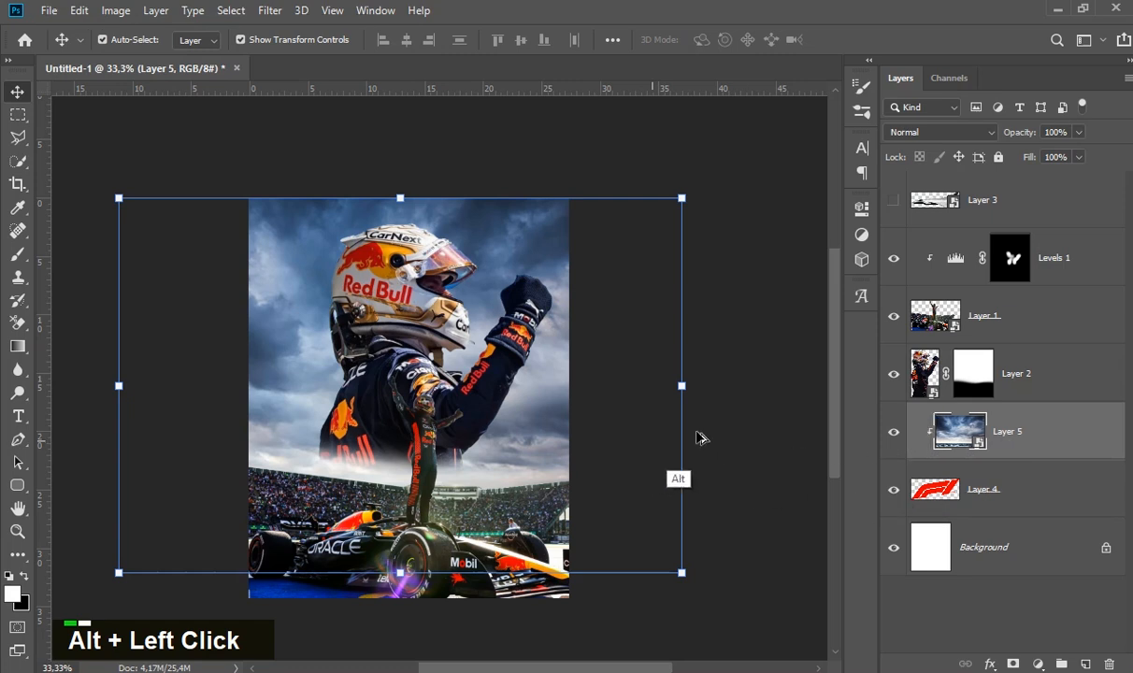
left_click(715, 397)
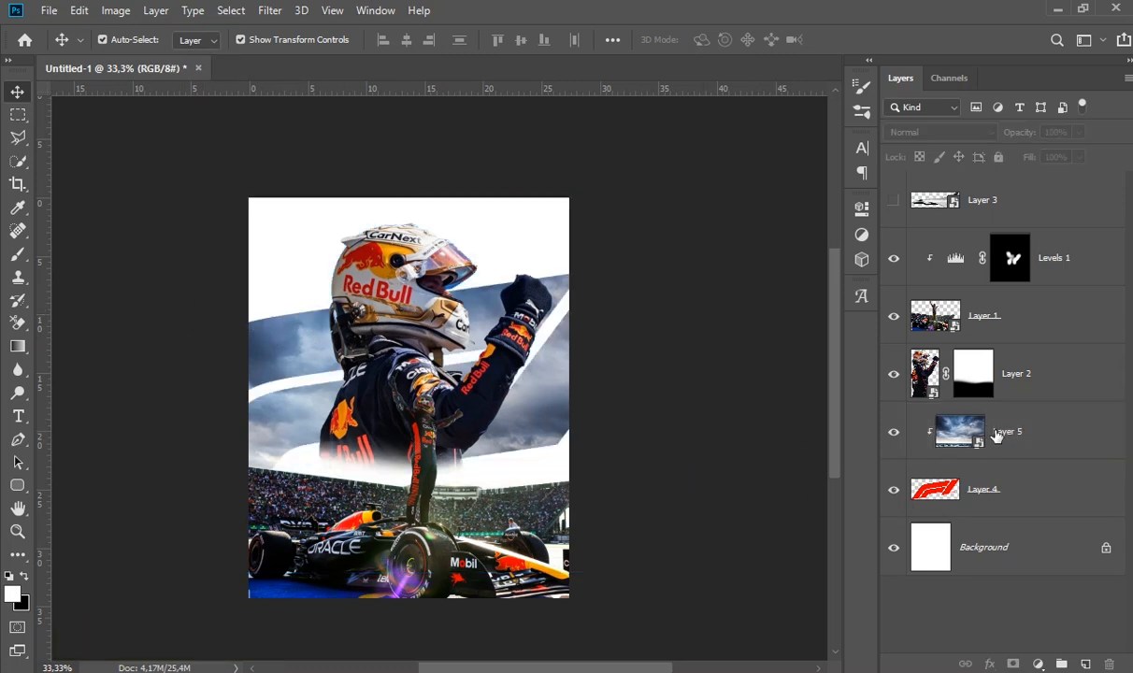
- Apply a Gaussian Blur with a 2.5 pixel radius to the clipped sky layer
left_click(958, 425)
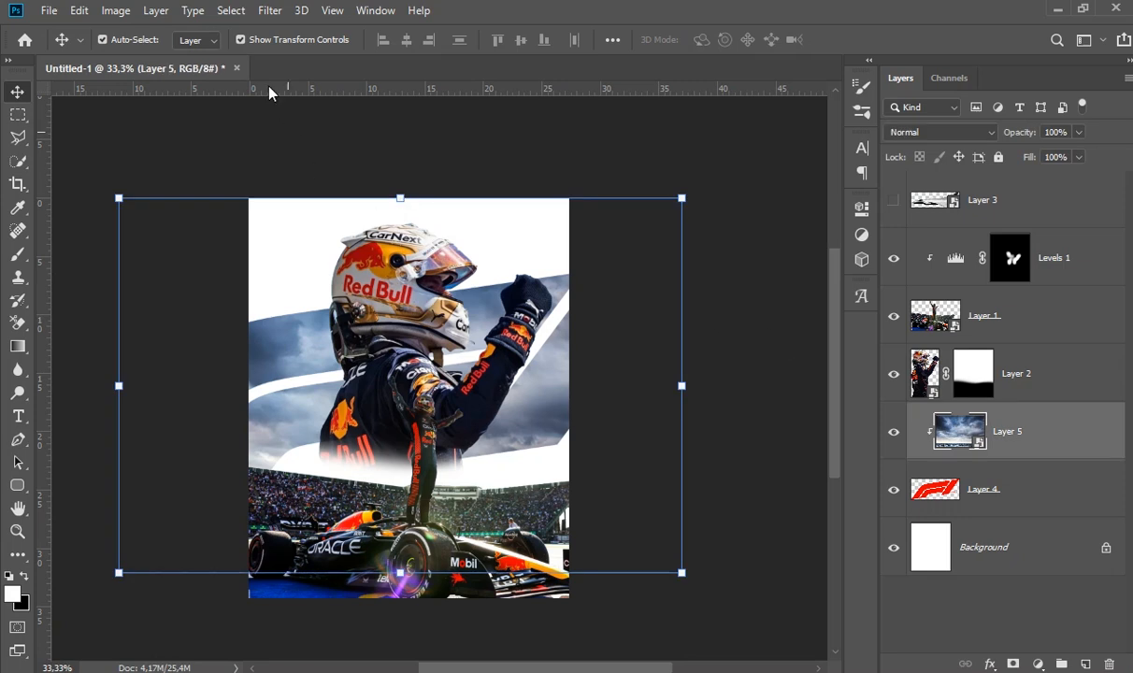
left_click(270, 11)
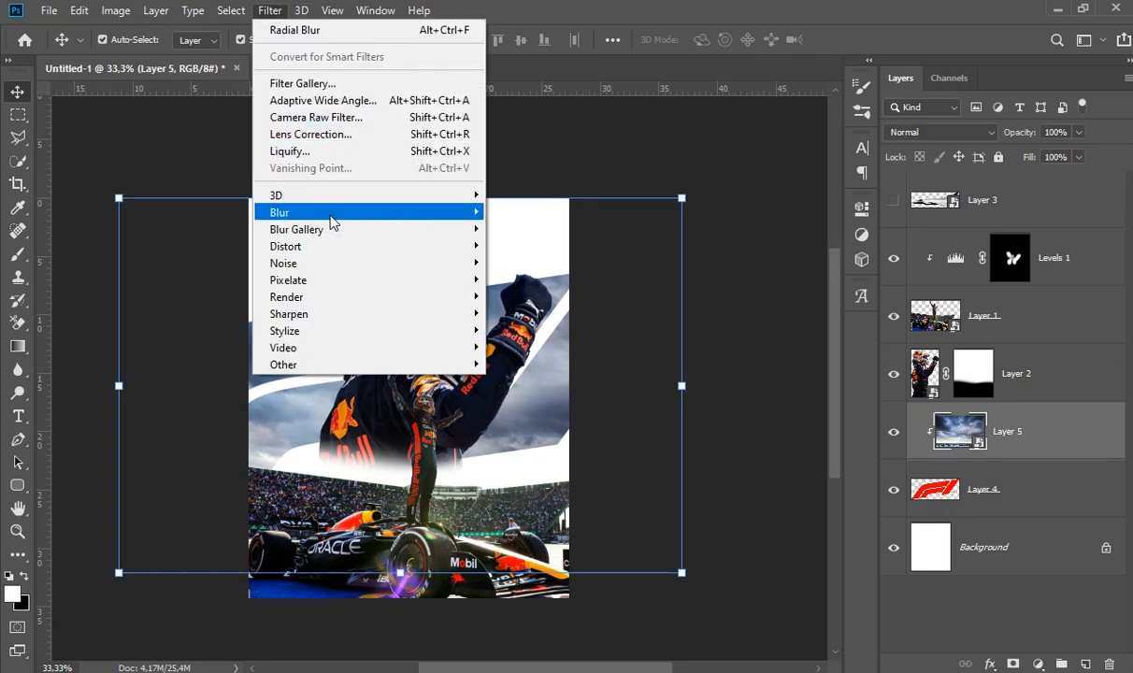
mouse_move(332, 222)
left_click(510, 278)
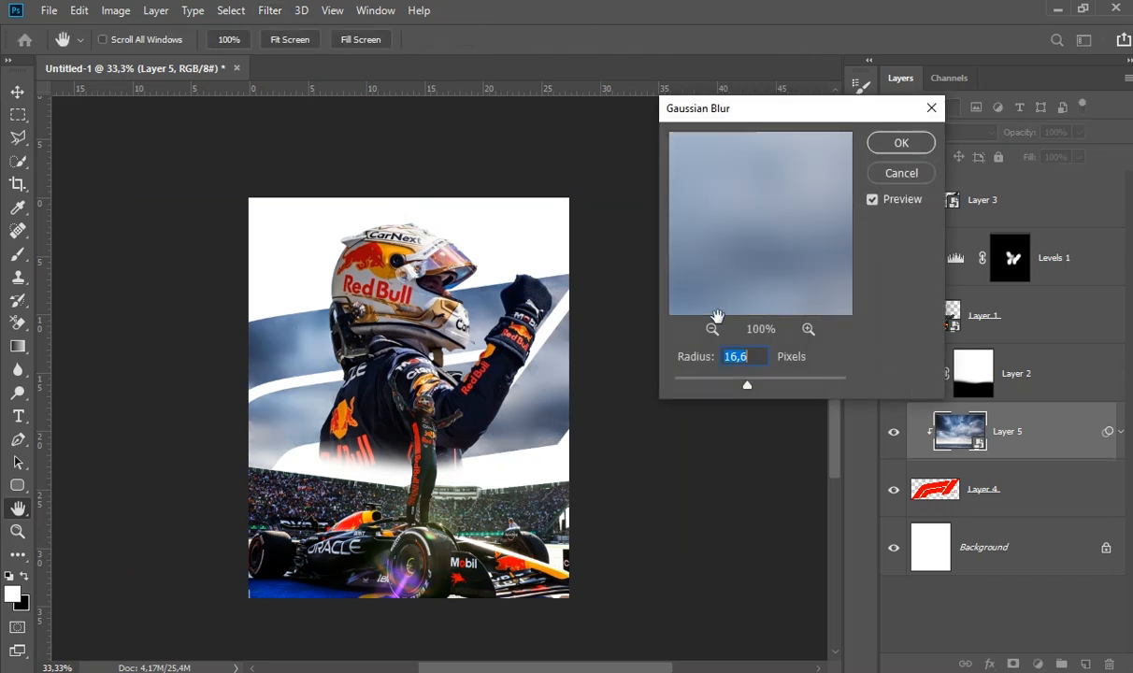
left_click_drag(712, 389, 699, 385)
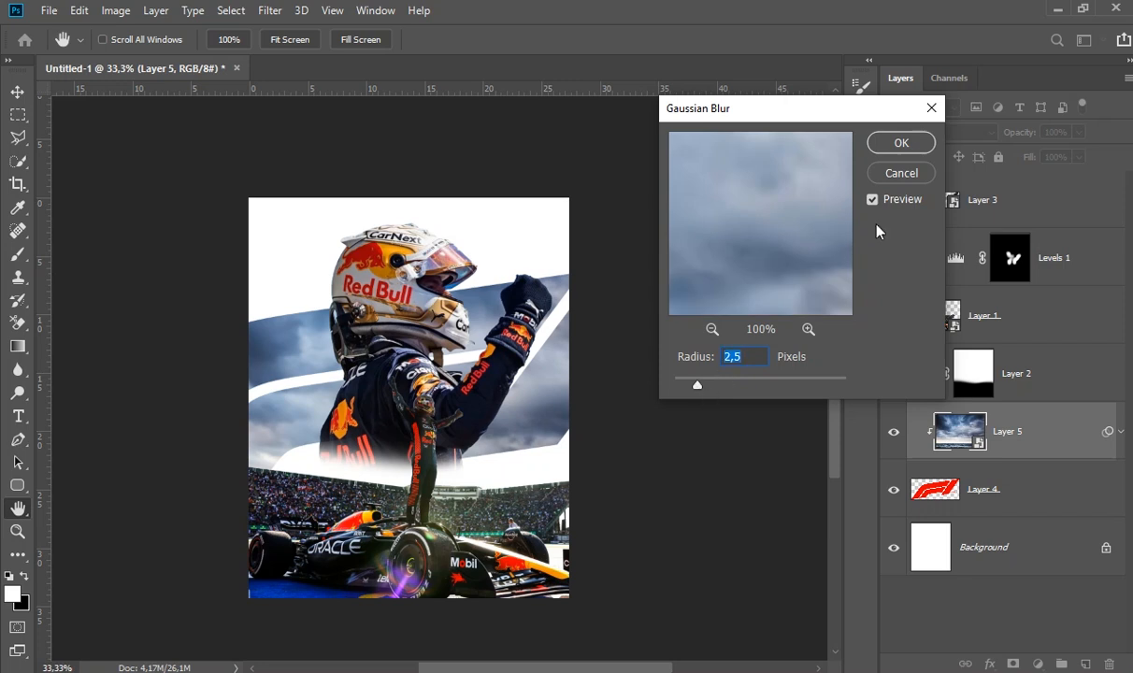
left_click(901, 145)
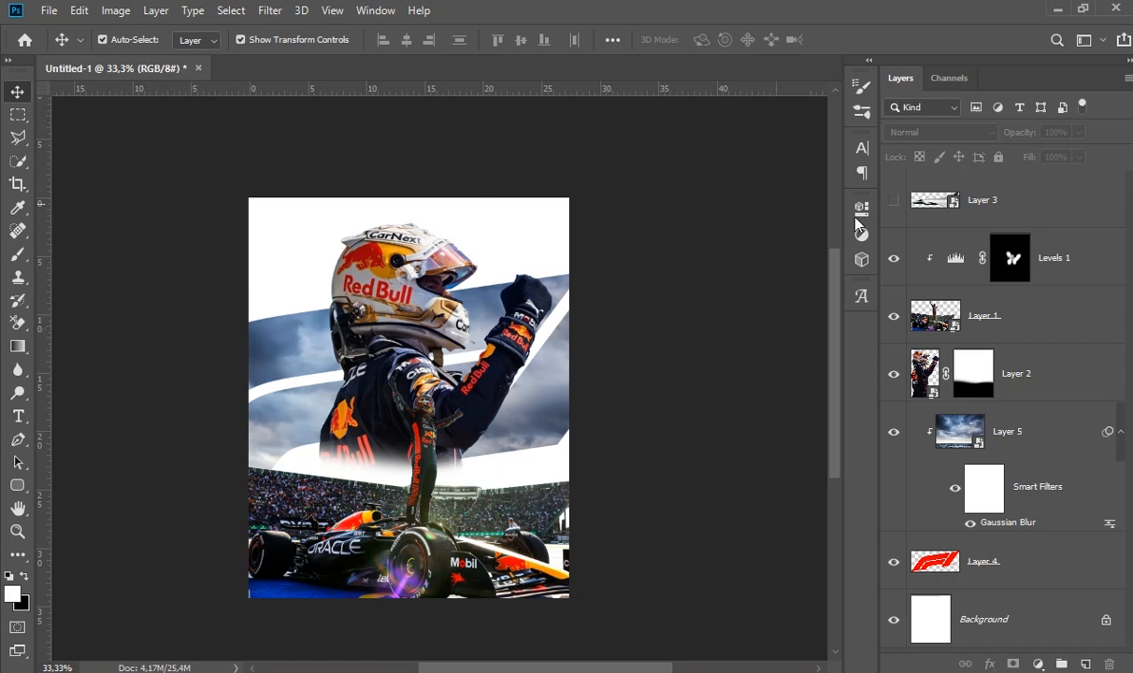
- Show the jet layer, place the jet over the driver's helmet and flip it horizontally
left_click_drag(822, 222, 381, 352)
left_click_drag(402, 307, 402, 232)
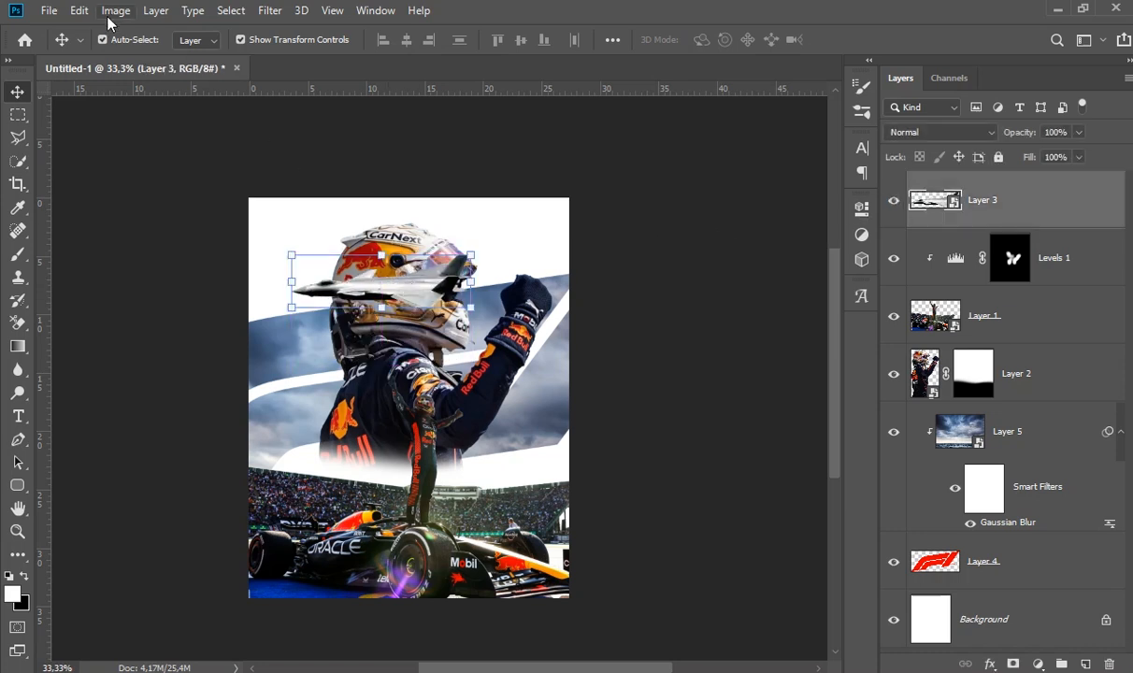
left_click(79, 10)
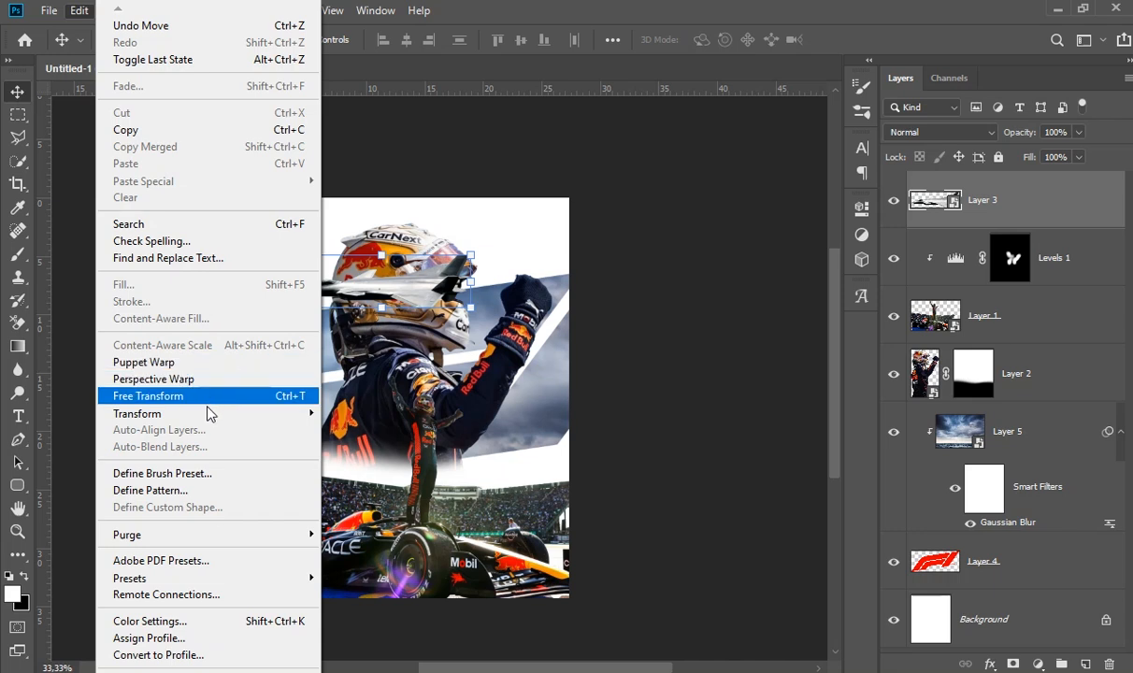
mouse_move(260, 419)
left_click(370, 611)
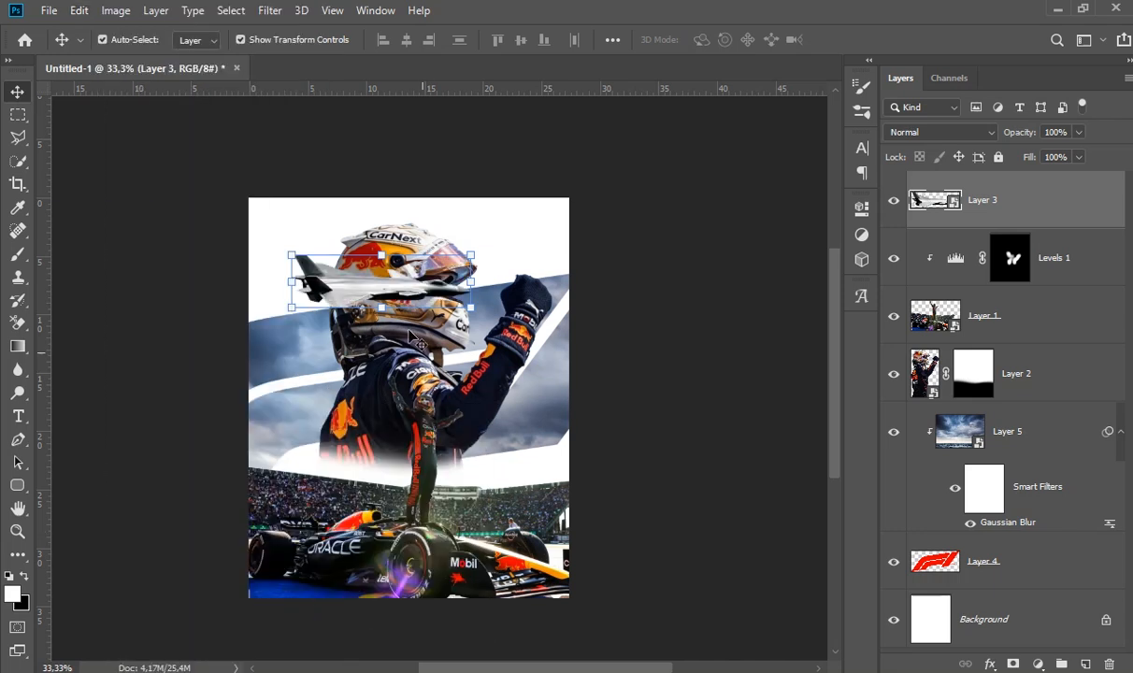
- Scale the jet down to about 8%, rotate it about -12.5° and place it in the white area behind the driver's helmet
left_click_drag(369, 291, 367, 334)
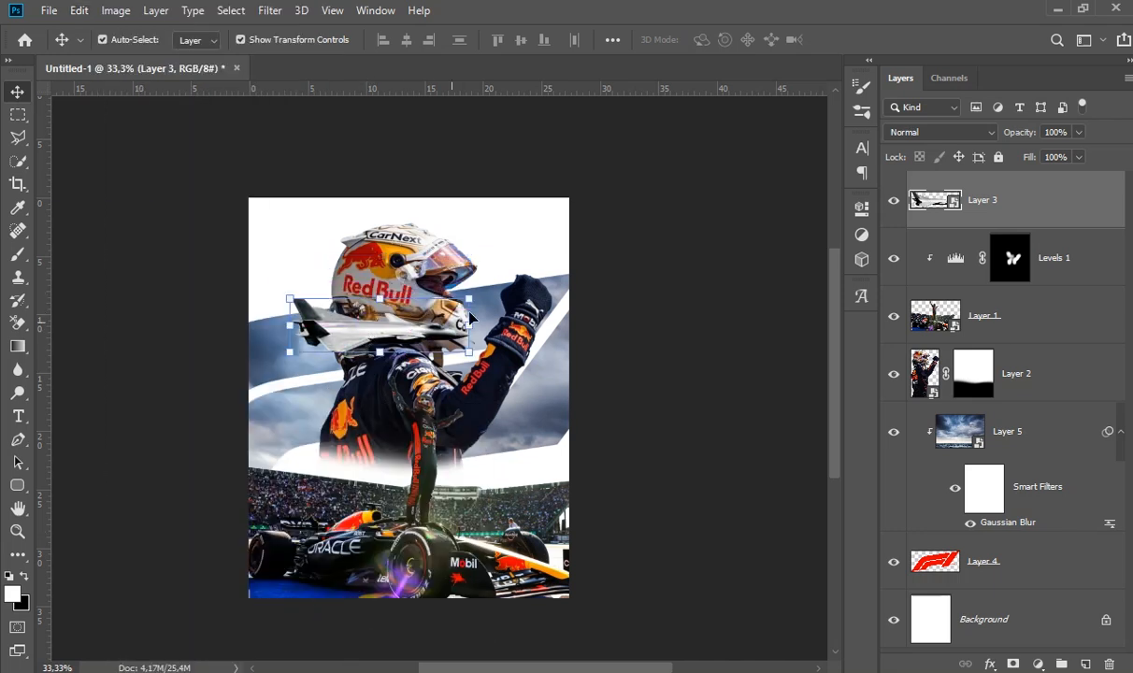
left_click_drag(467, 299, 325, 248)
double_click(342, 338)
double_click(282, 267)
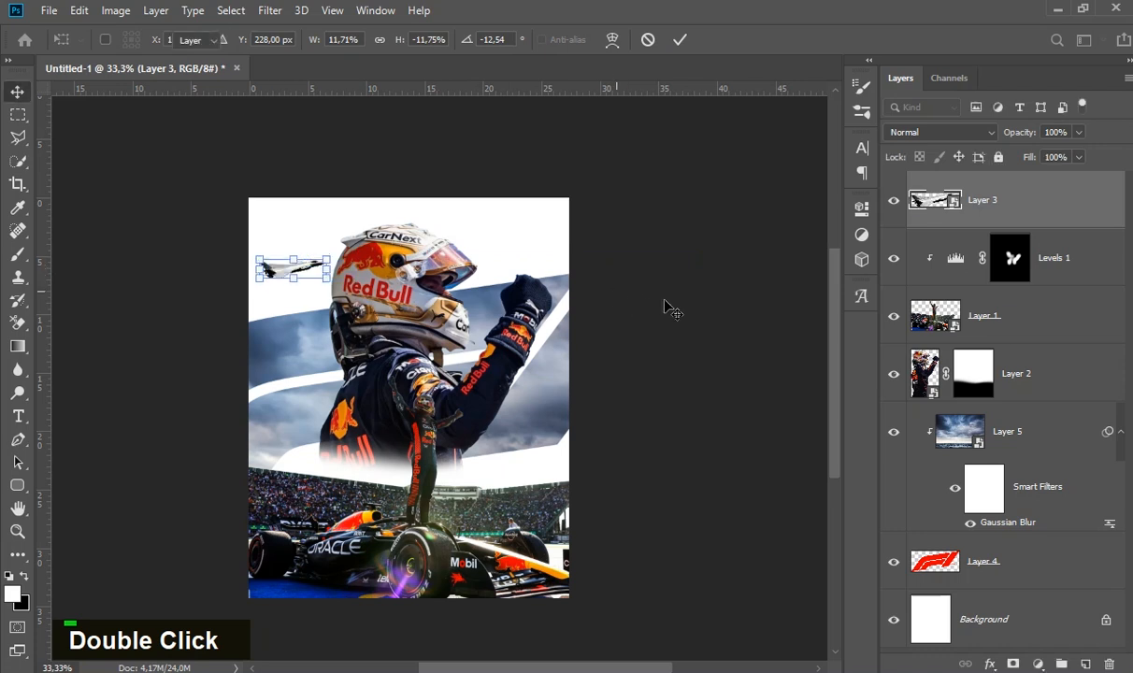
left_click(663, 301)
left_click_drag(292, 272, 314, 243)
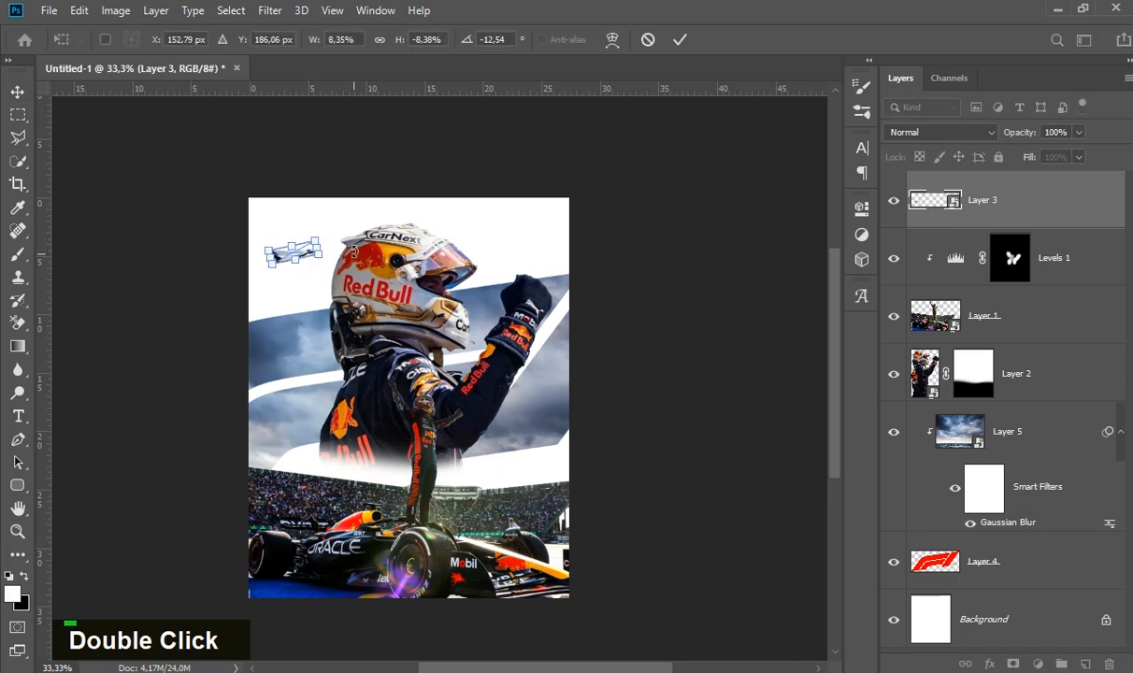
key("Return")
left_click(657, 271)
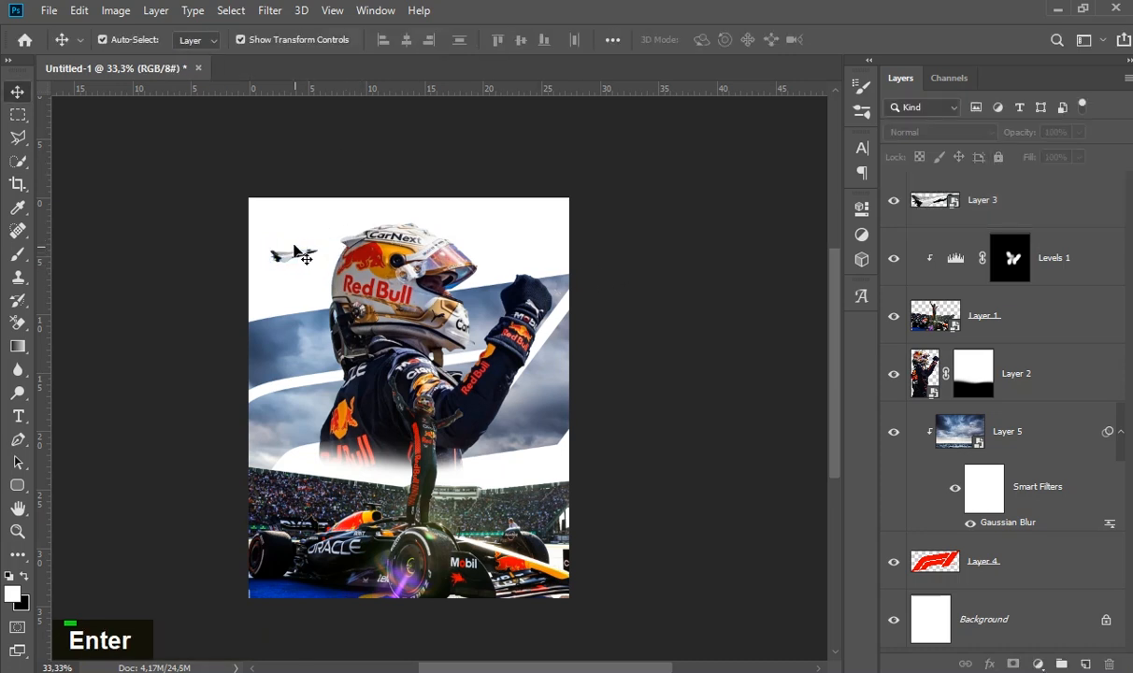
- Duplicate the jet into the white area on the other side of the helmet and make the copy slightly smaller
left_click_drag(297, 260, 522, 187)
left_click(281, 263)
left_click(680, 42)
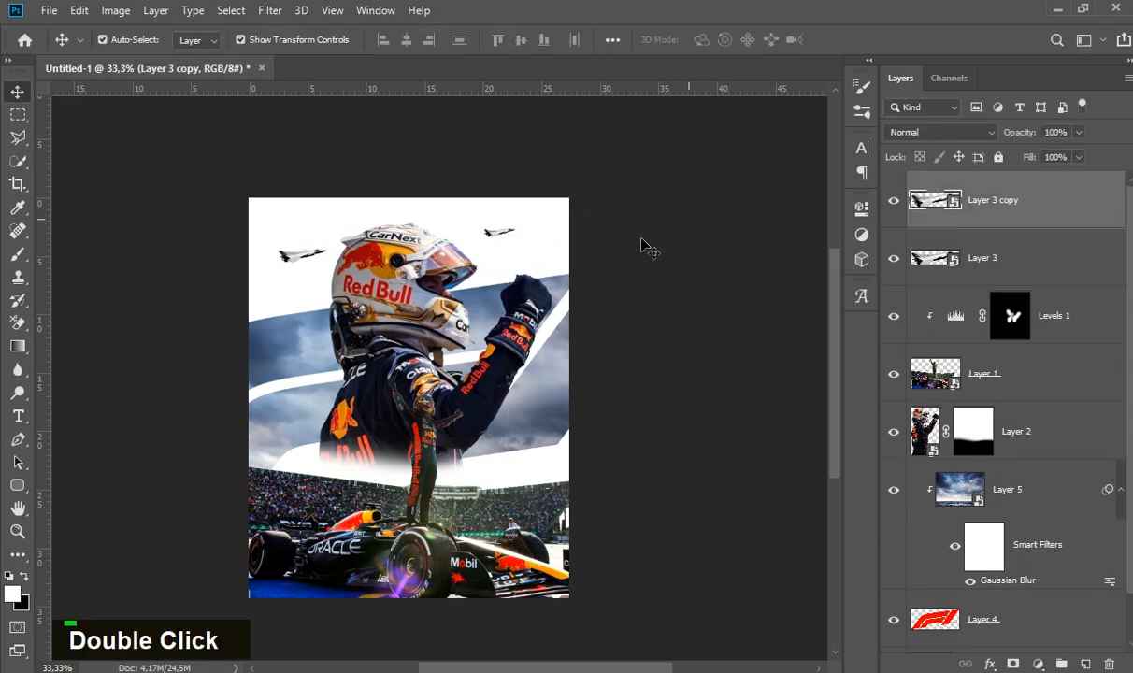
left_click(641, 241)
- Move the smaller jet closer to the poster's right edge and raise the larger jet towards the top, slightly nearer the helmet
left_click(458, 264, "ctrl")
left_click_drag(514, 218, 562, 223)
left_click_drag(242, 262, 260, 206)
left_click(567, 224)
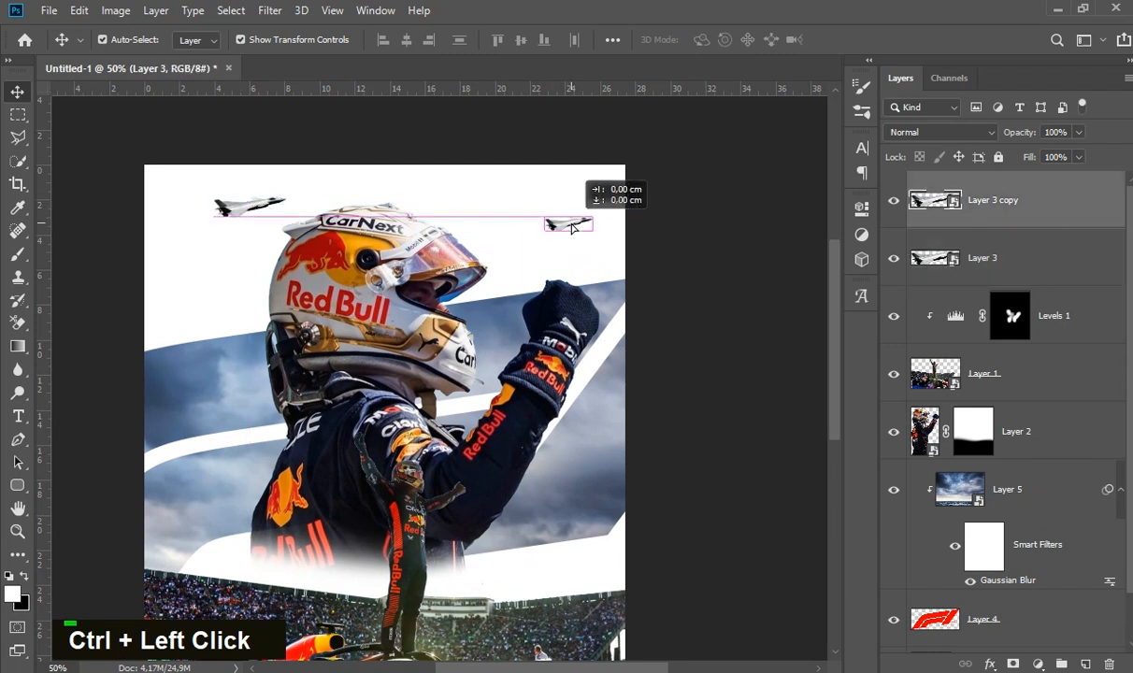
left_click(720, 262)
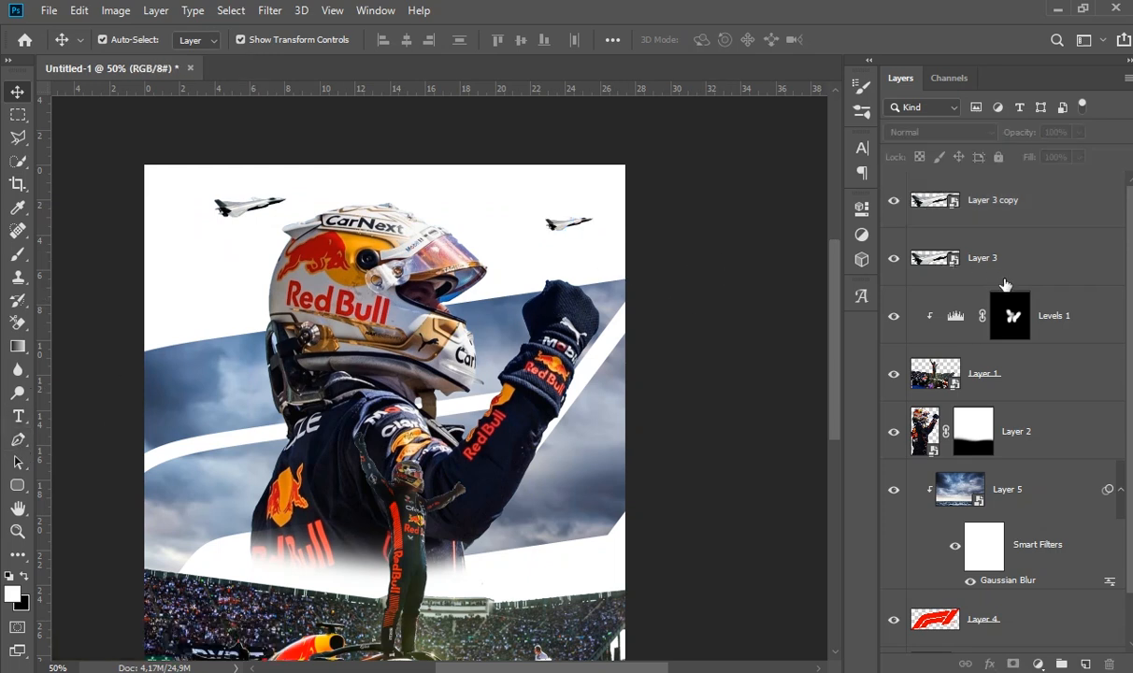
- Add a new empty layer directly above the Levels 1 adjustment layer
left_click(1080, 317)
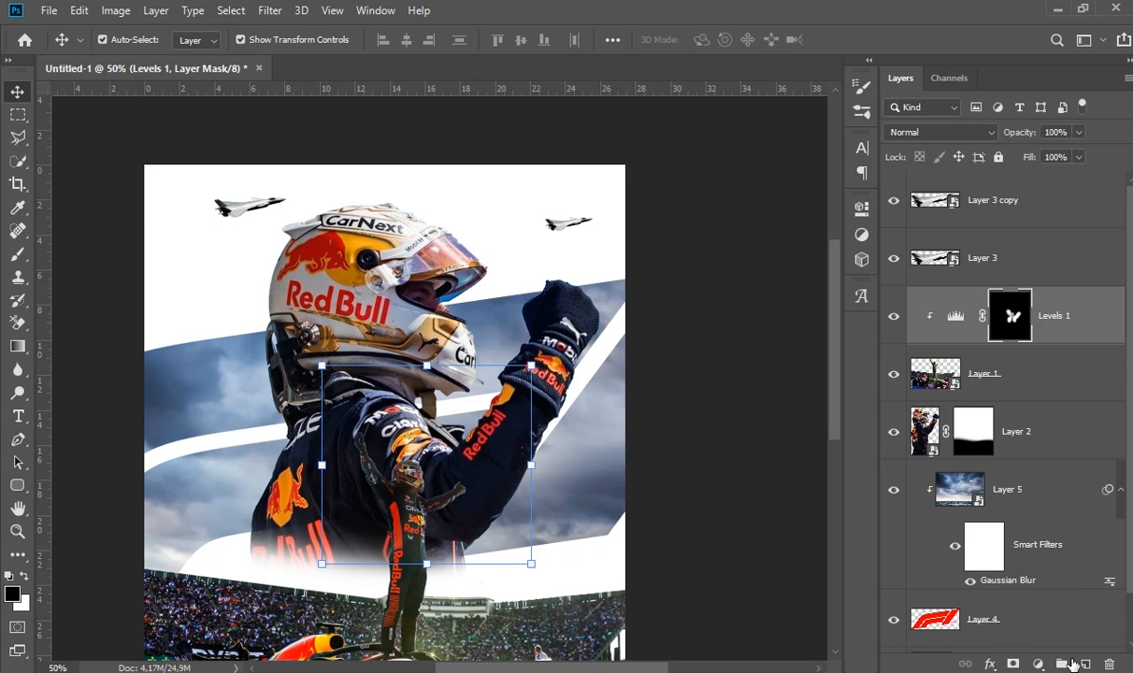
left_click(1083, 663)
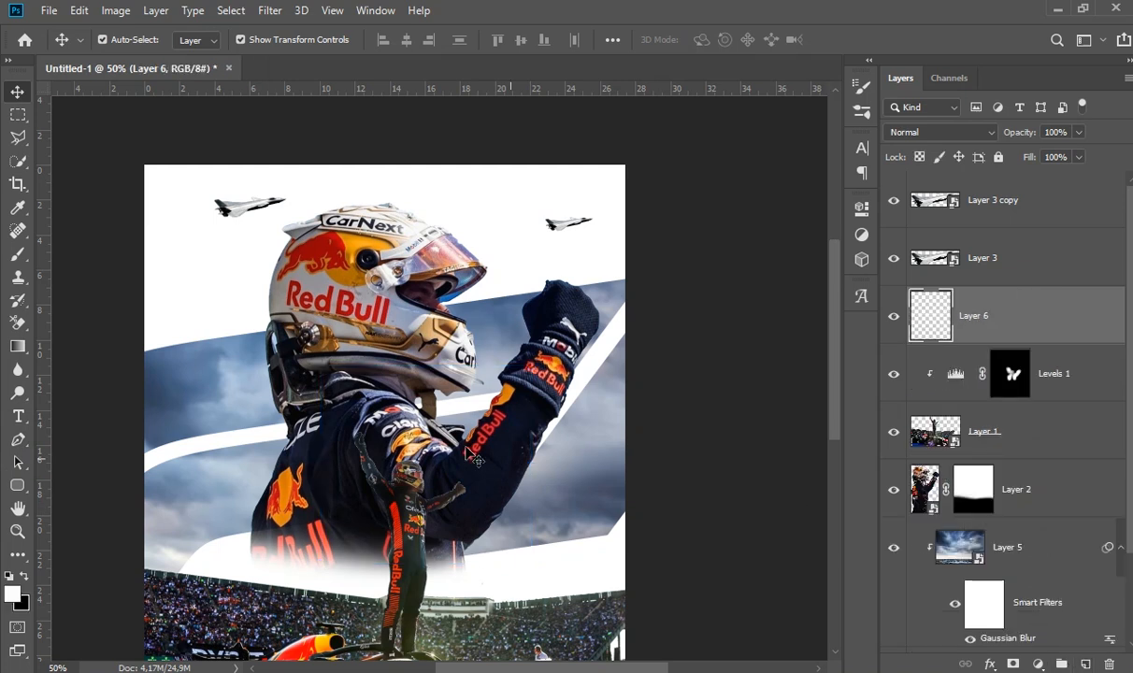
right_click(493, 322)
left_click(506, 273)
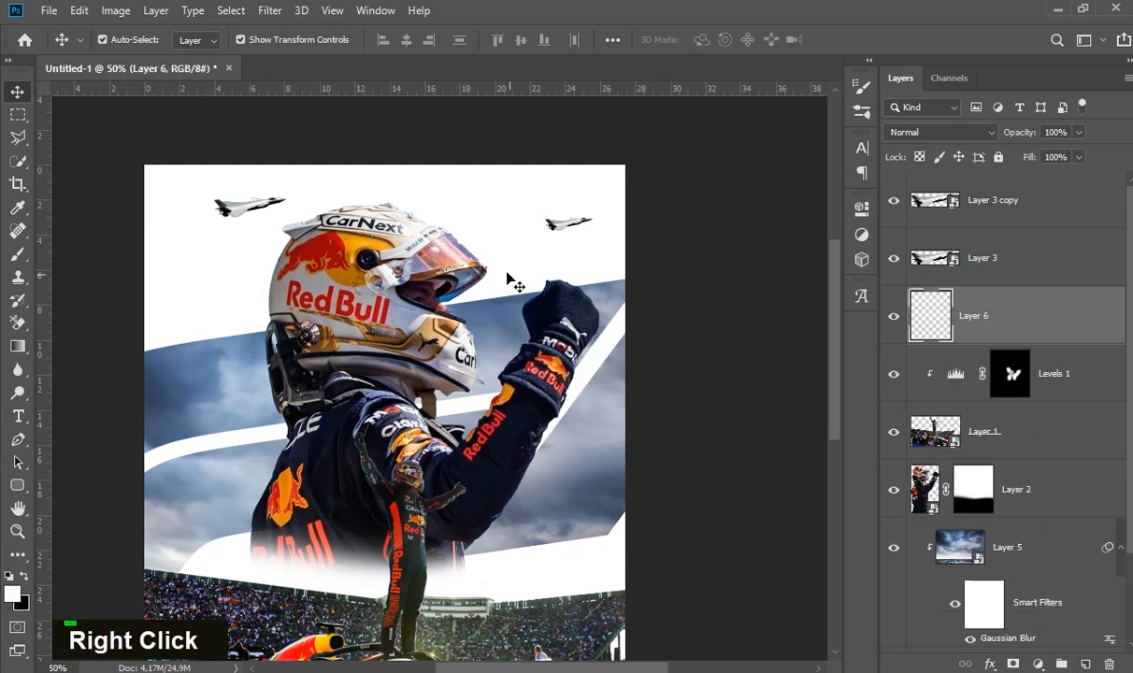
left_click(506, 273)
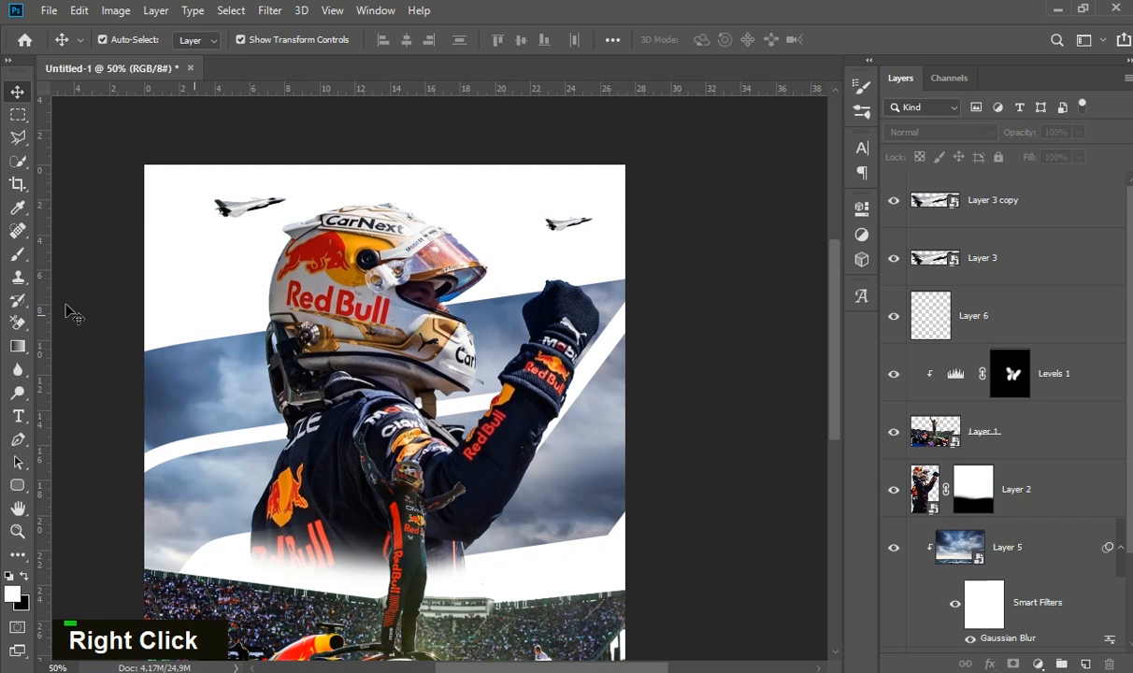
- Choose RB Cloud Brush 44 for painting on the new empty layer and set its size to 338 px
left_click(13, 254)
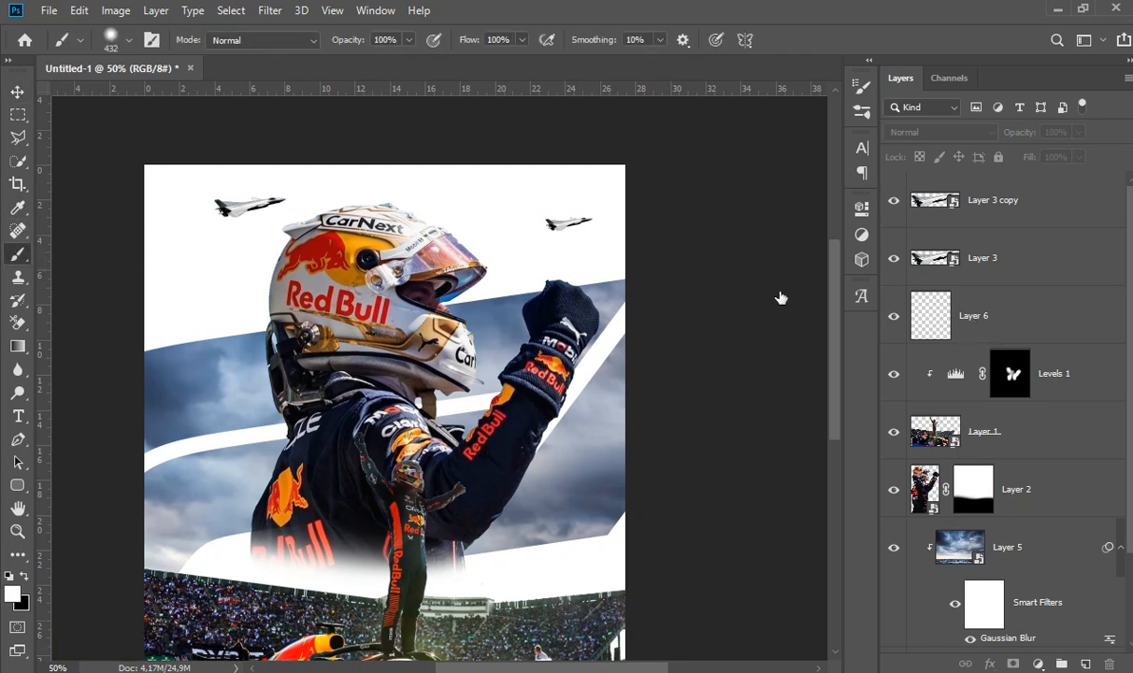
right_click(537, 245)
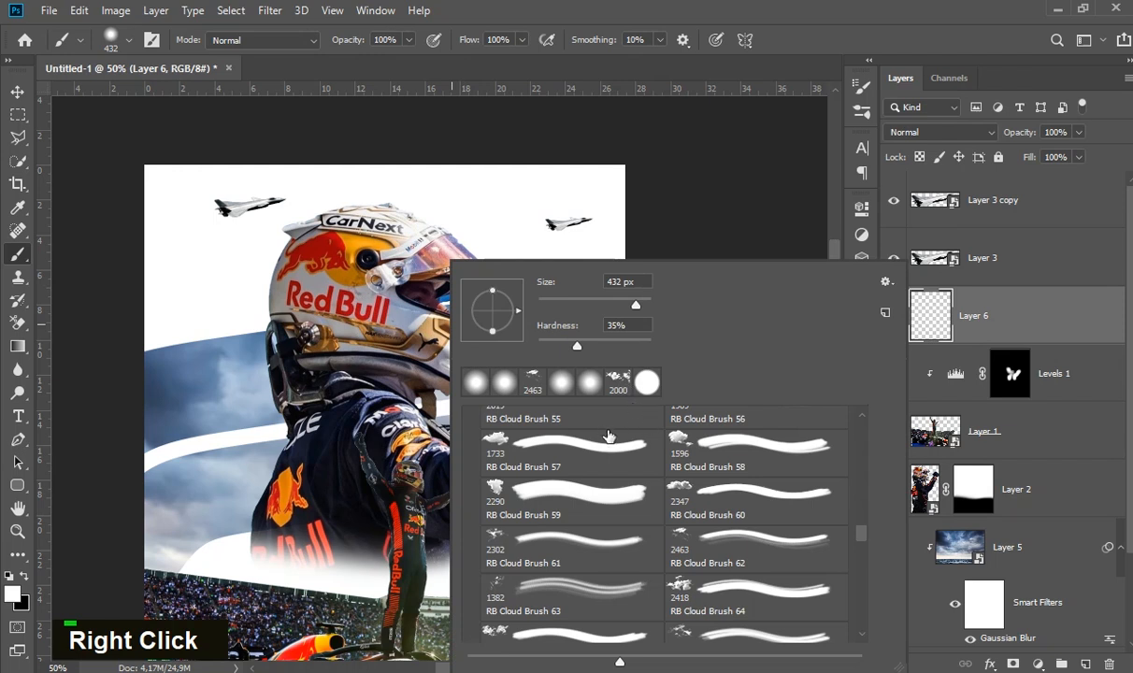
mouse_move(861, 534)
left_mouse_down()
mouse_move(863, 612)
mouse_move(860, 455)
left_mouse_up()
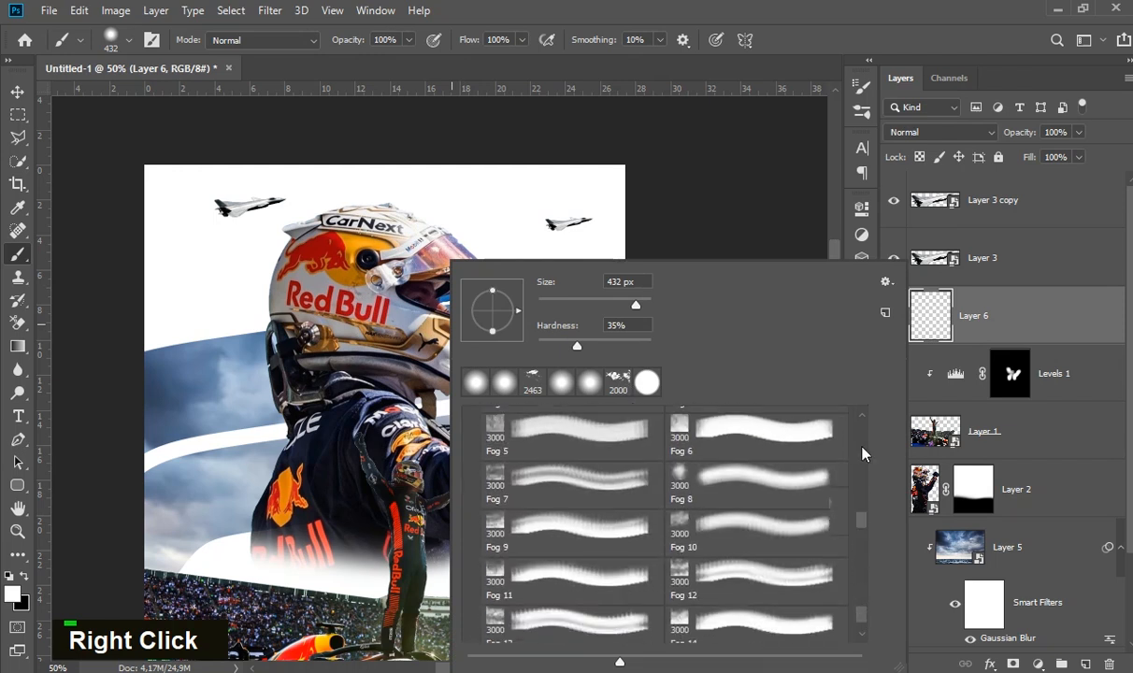
scroll(710, 520, "down", 3)
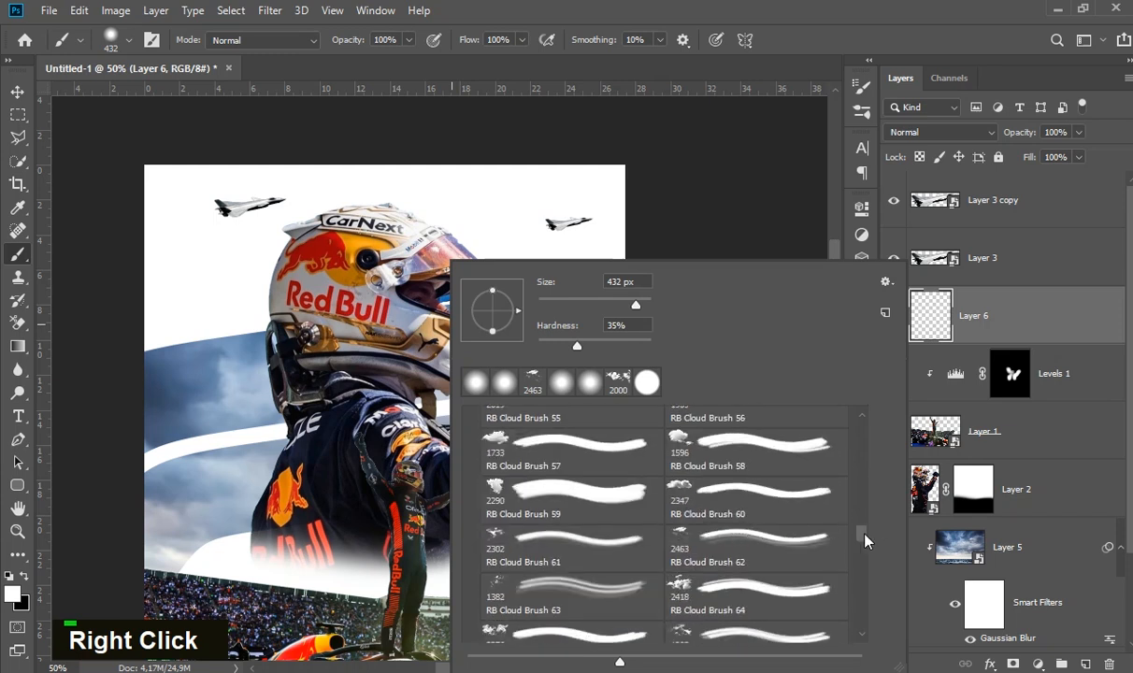
left_click_drag(863, 538, 864, 482)
mouse_move(865, 483)
left_mouse_down()
mouse_move(867, 470)
mouse_move(863, 511)
left_mouse_up()
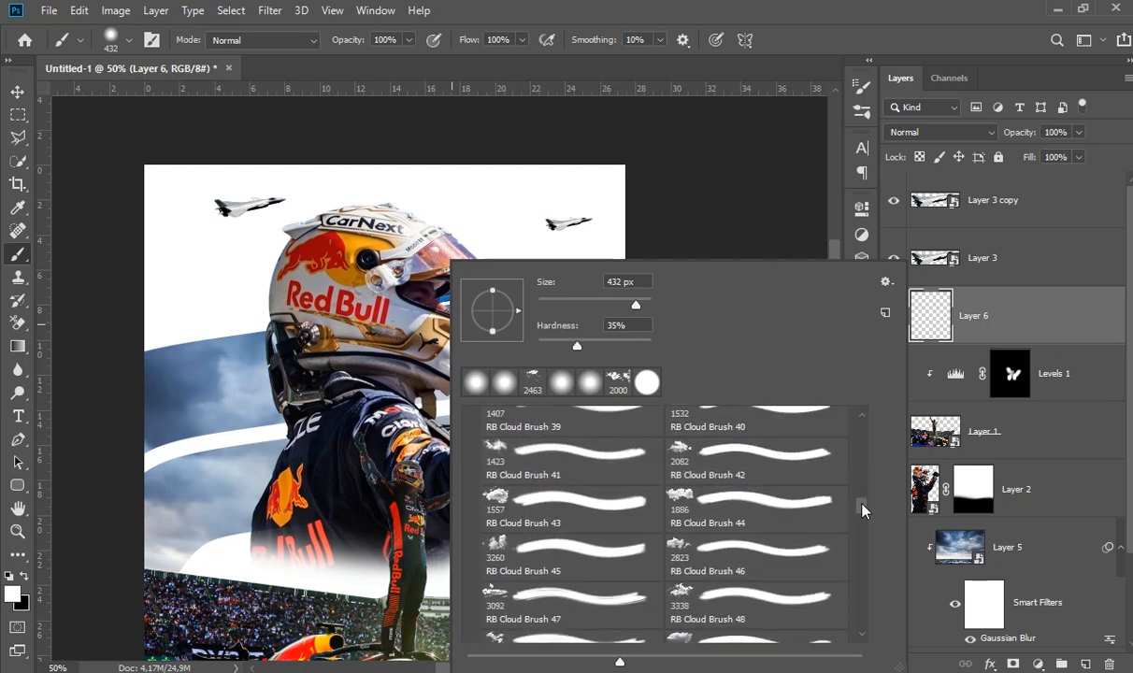
left_click(729, 515)
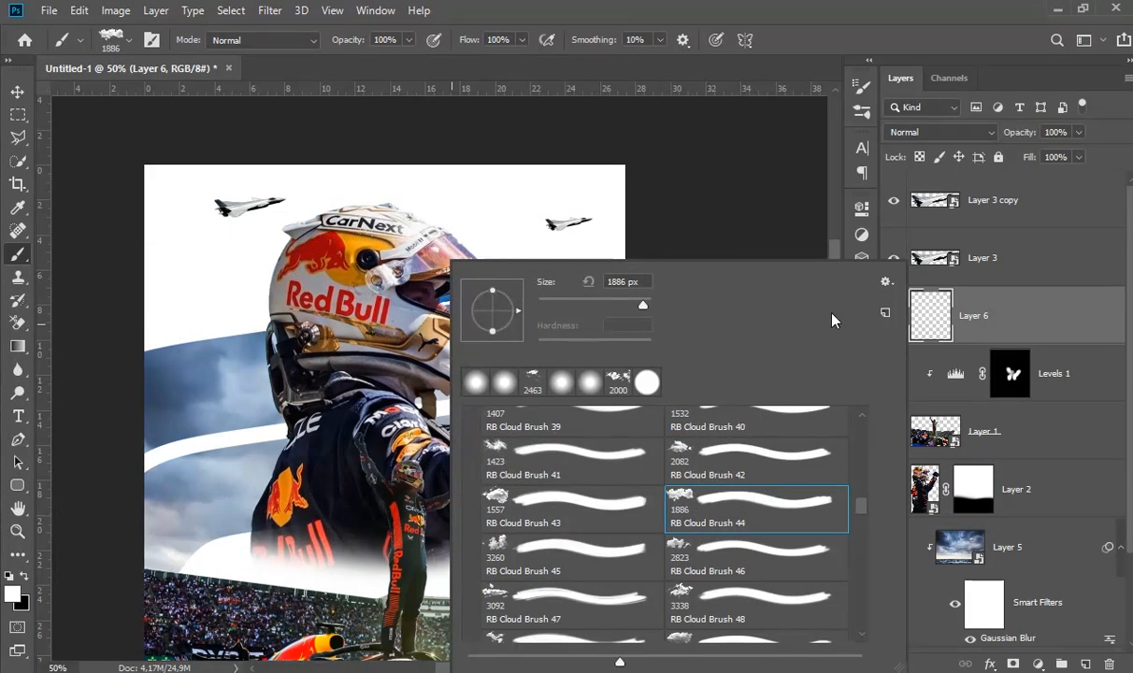
left_click(766, 40)
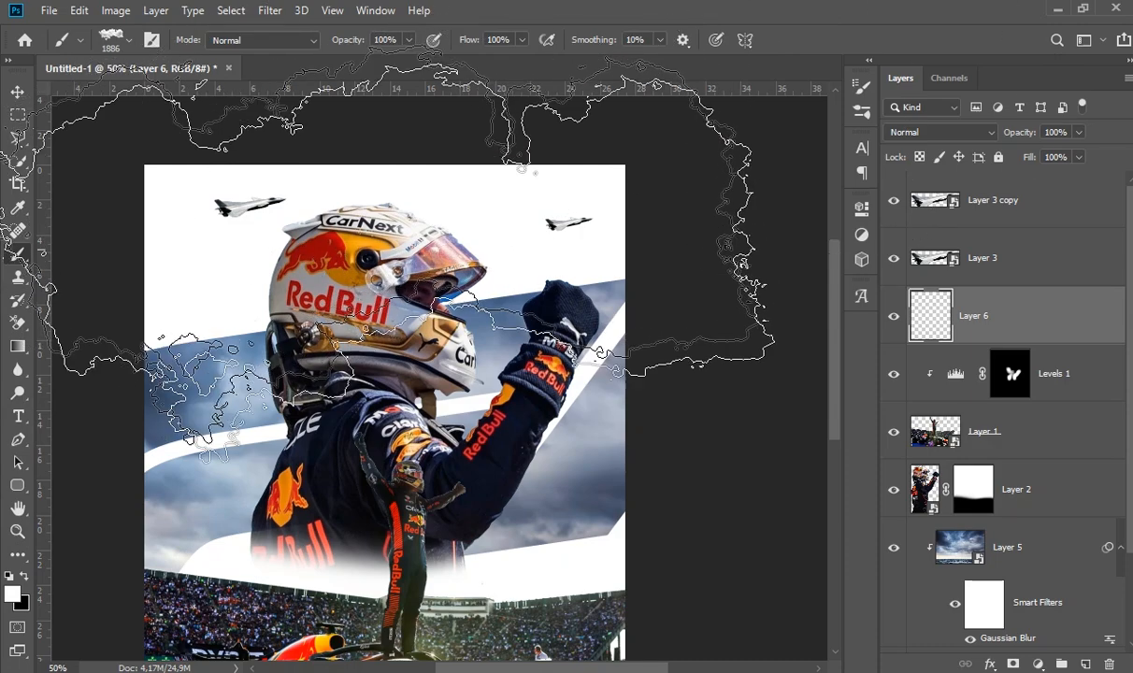
right_click(624, 353)
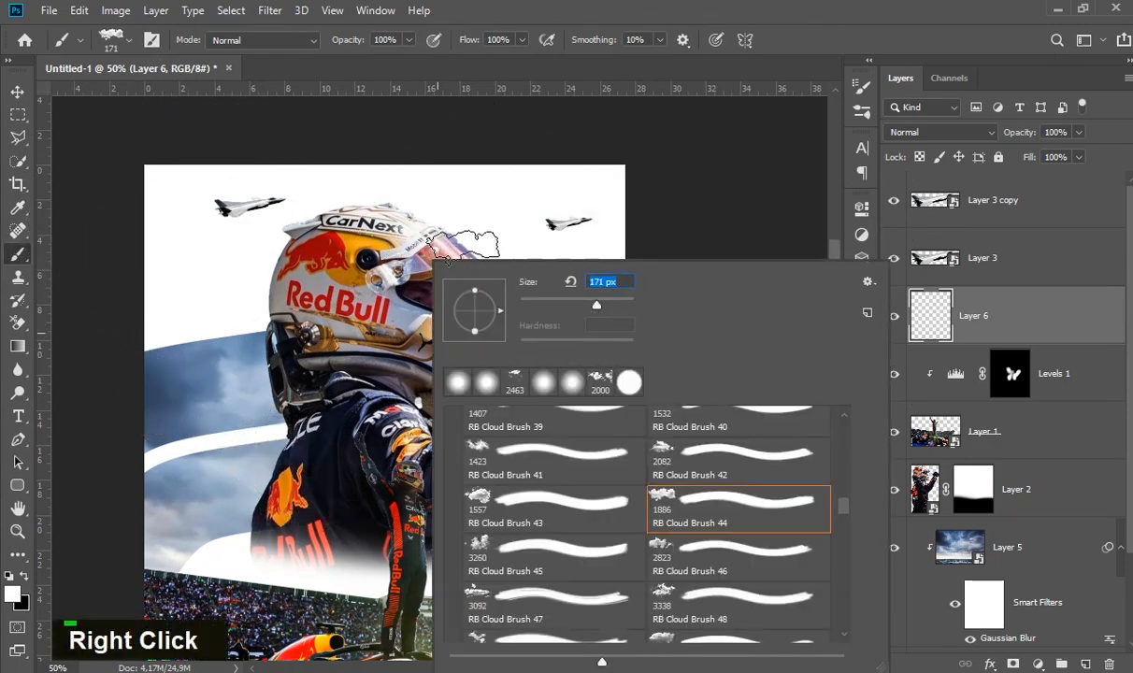
left_click_drag(605, 307, 620, 305)
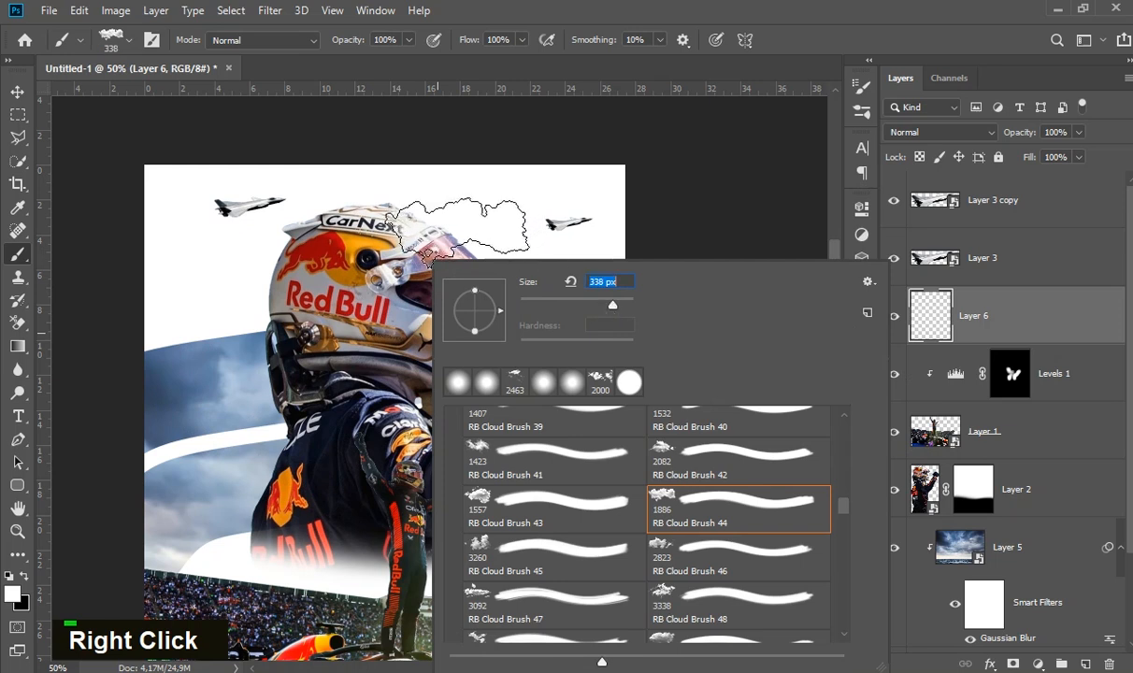
- Try a white cloud brush stamp over the top of the helmet and undo it
left_click(18, 93)
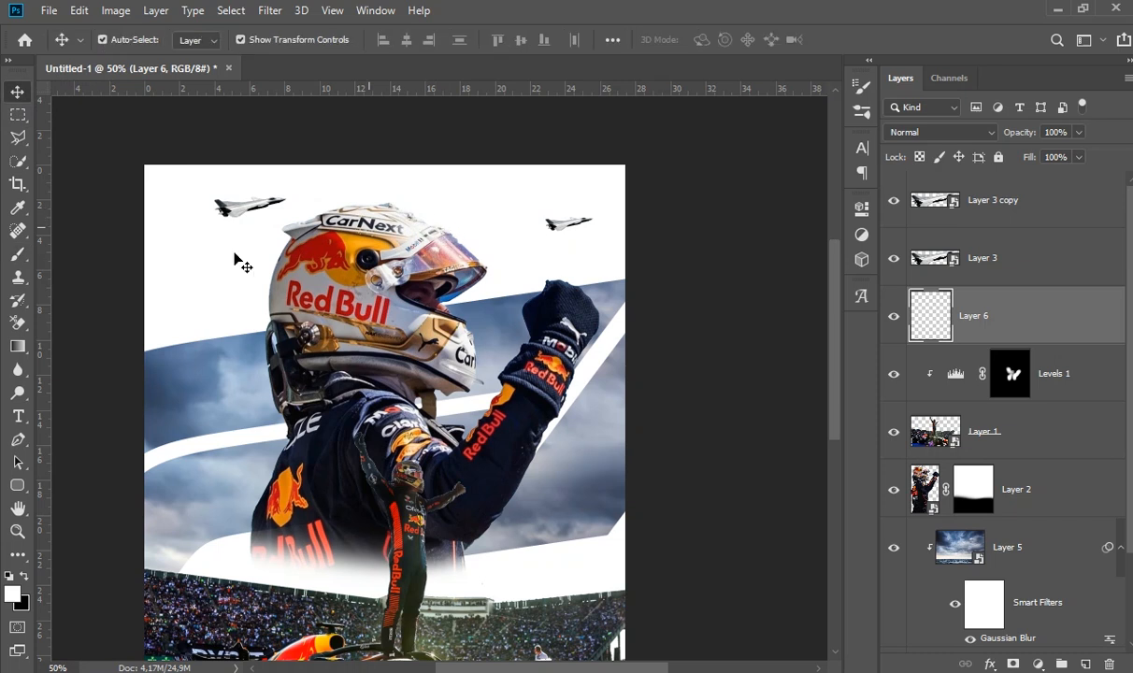
left_click(19, 256)
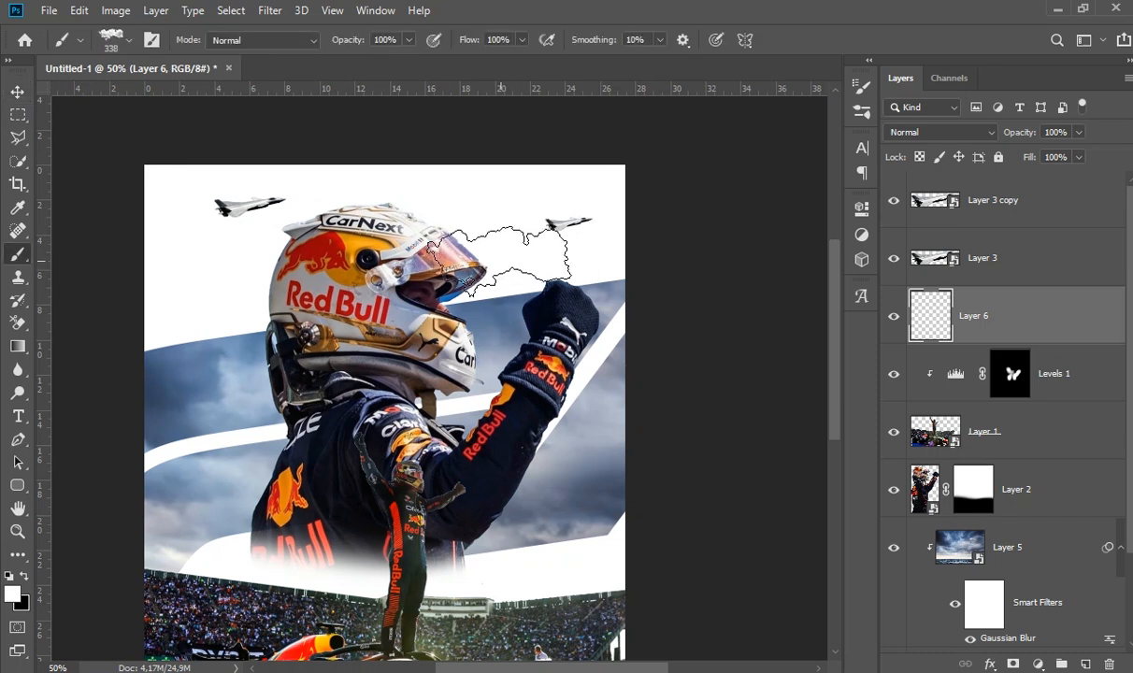
left_click(368, 228)
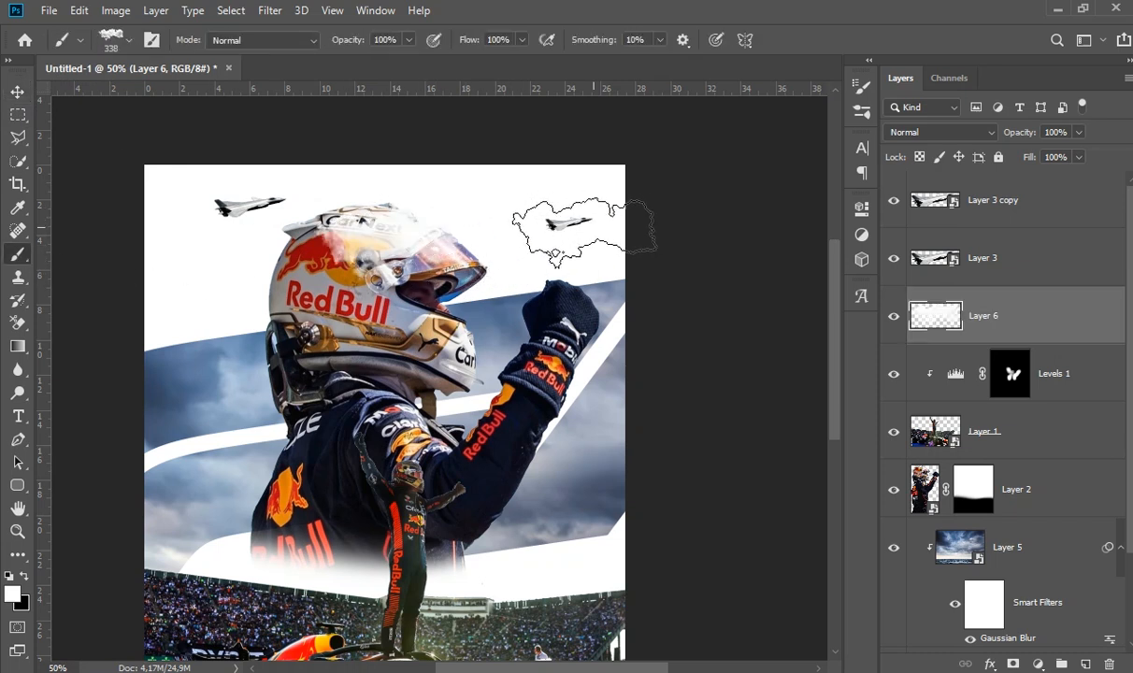
key("ctrl+z")
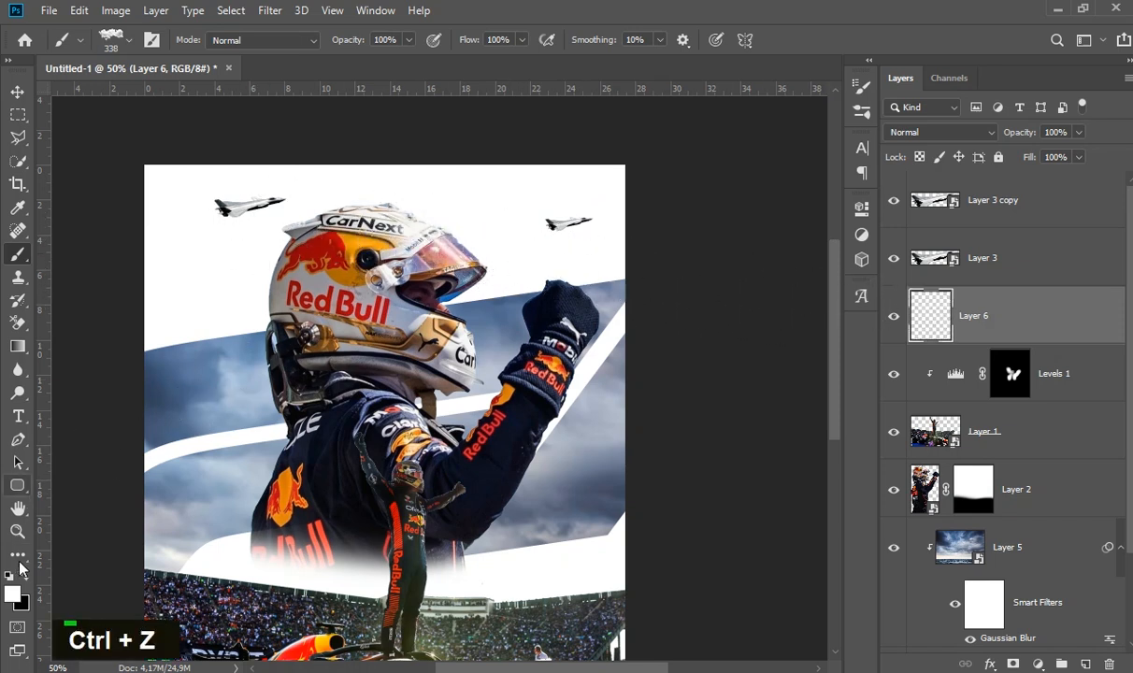
- Set the foreground colour to blue 0018ff and stamp one cloud between the helmet visor and the smaller jet
left_click(13, 596)
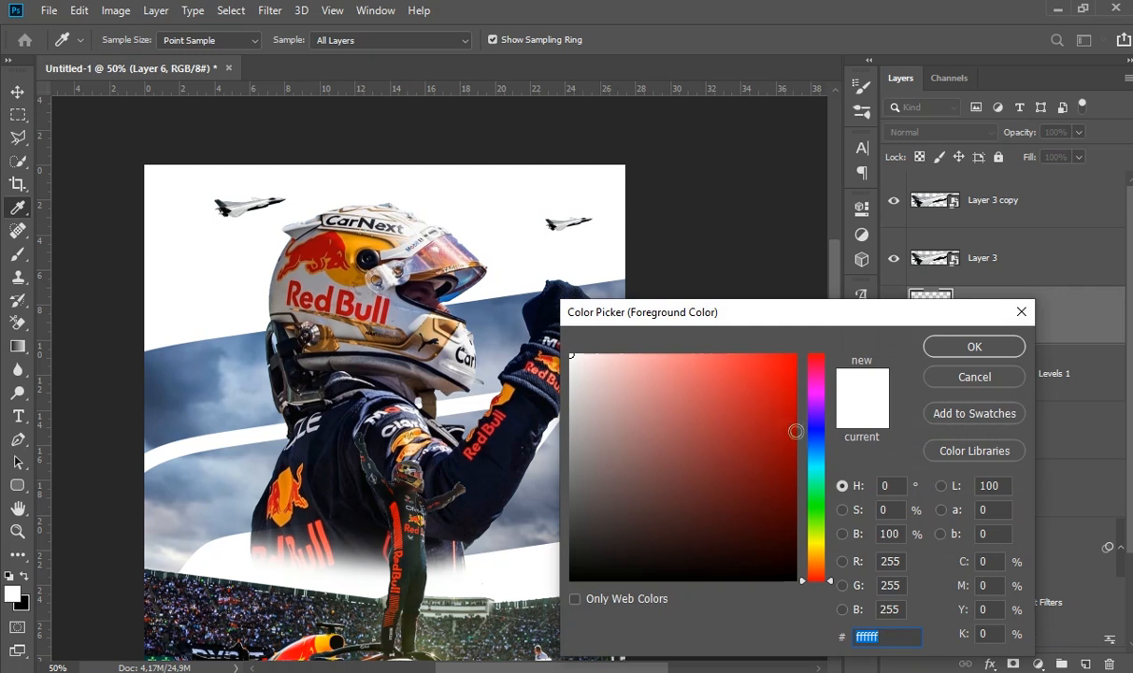
left_click_drag(819, 438, 819, 433)
left_click(727, 370)
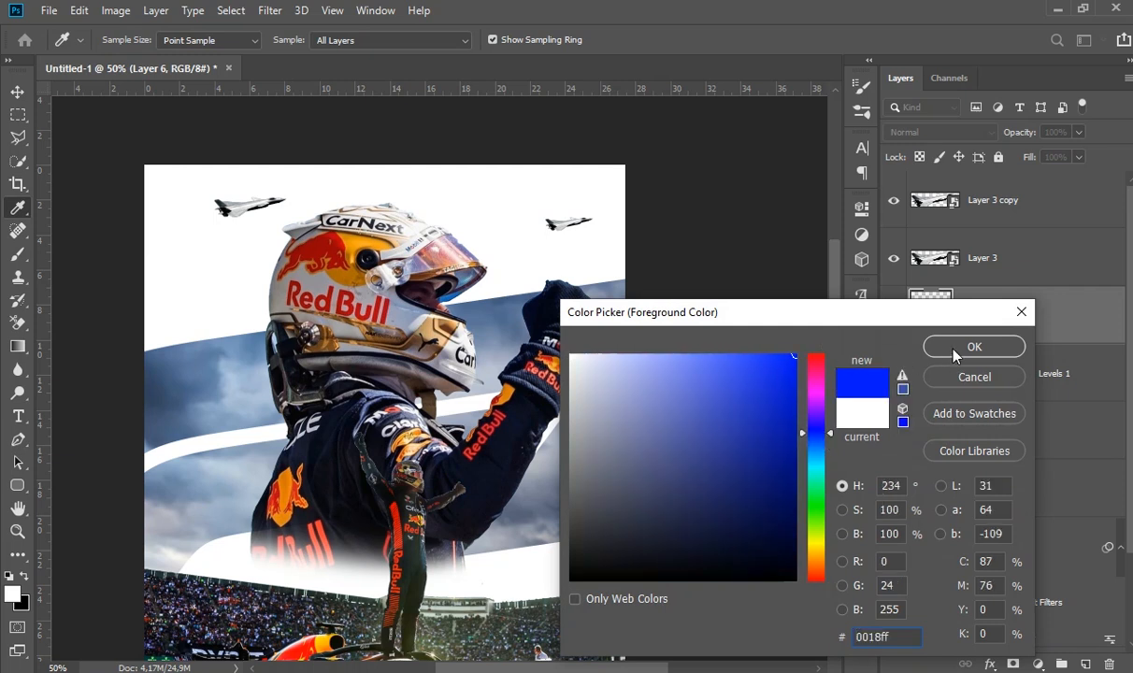
left_click(963, 351)
left_click(506, 248)
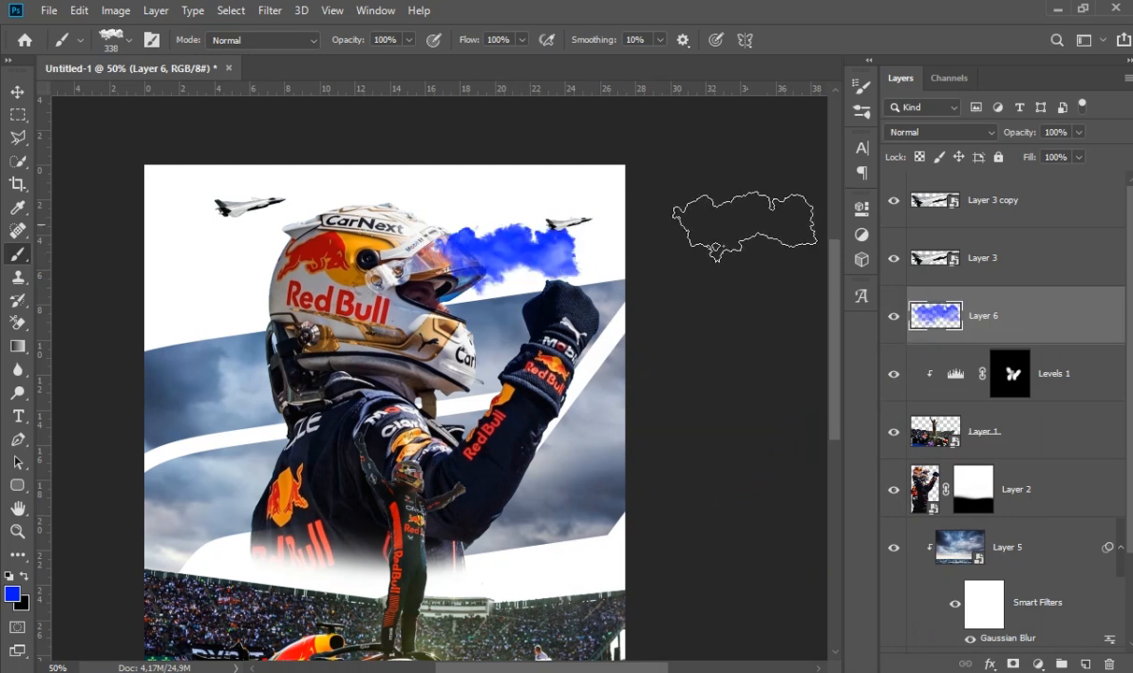
- Squash the blue cloud to about 19% of its height and position the strip just below the smaller jet
left_click(16, 92)
left_click_drag(505, 225, 542, 224)
double_click(543, 225)
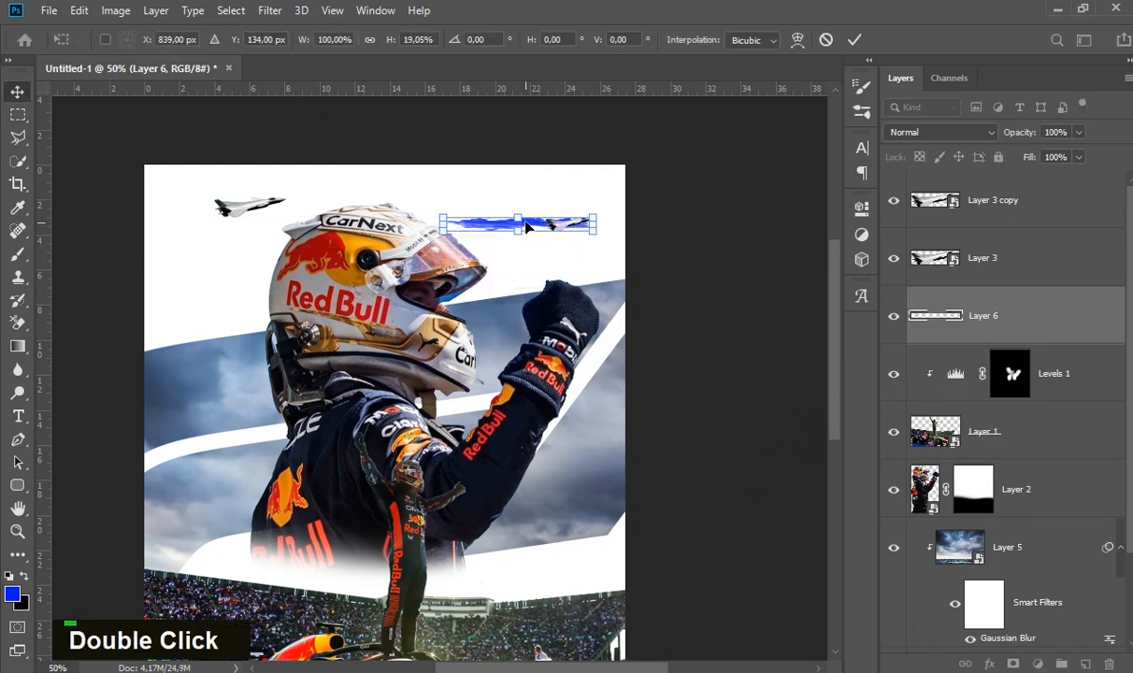
left_click(530, 246, "ctrl")
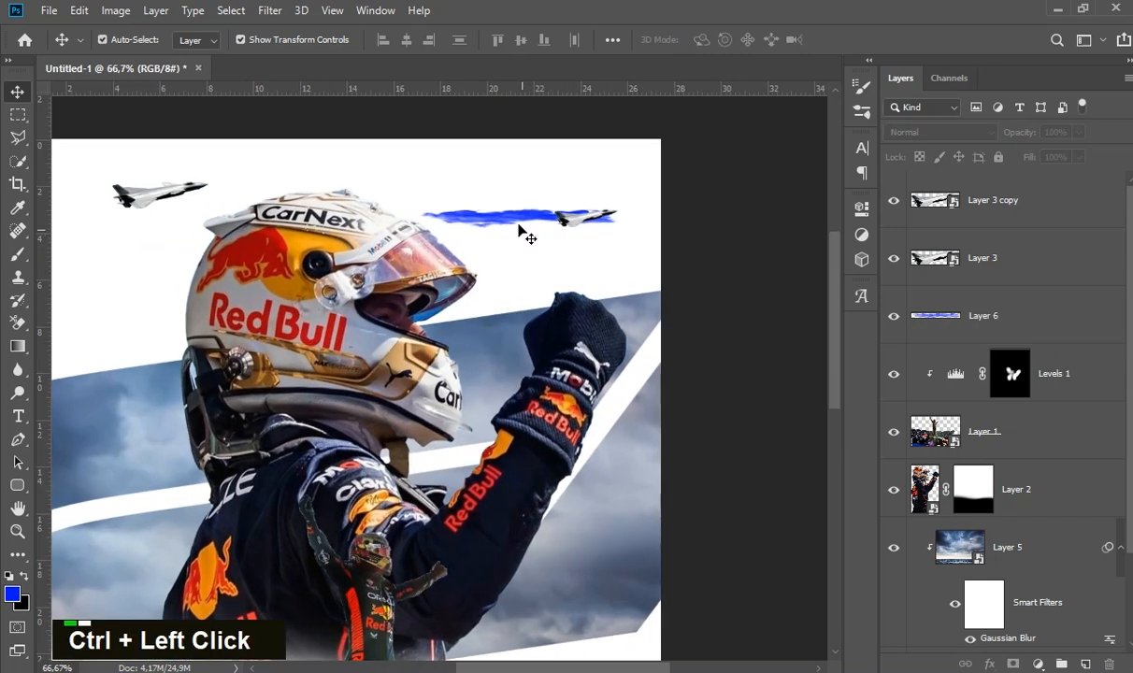
left_click_drag(513, 239, 514, 256)
- Soften the blue smoke strip with a Gaussian Blur of 3,6 pixels
left_click(286, 26)
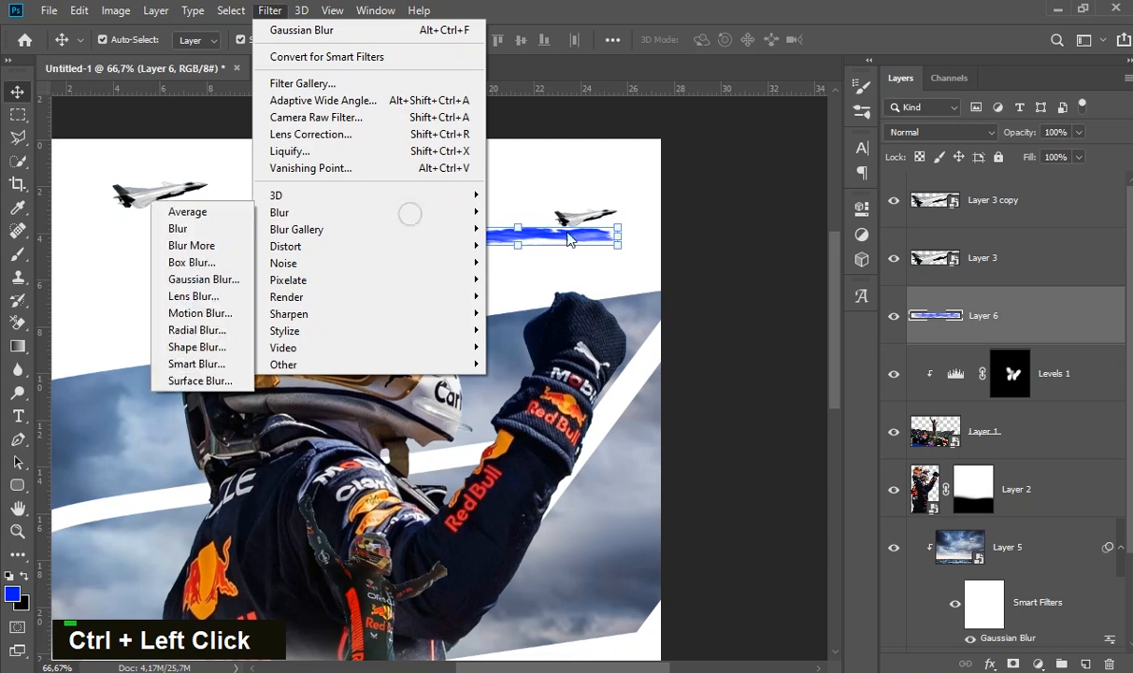
mouse_move(359, 214)
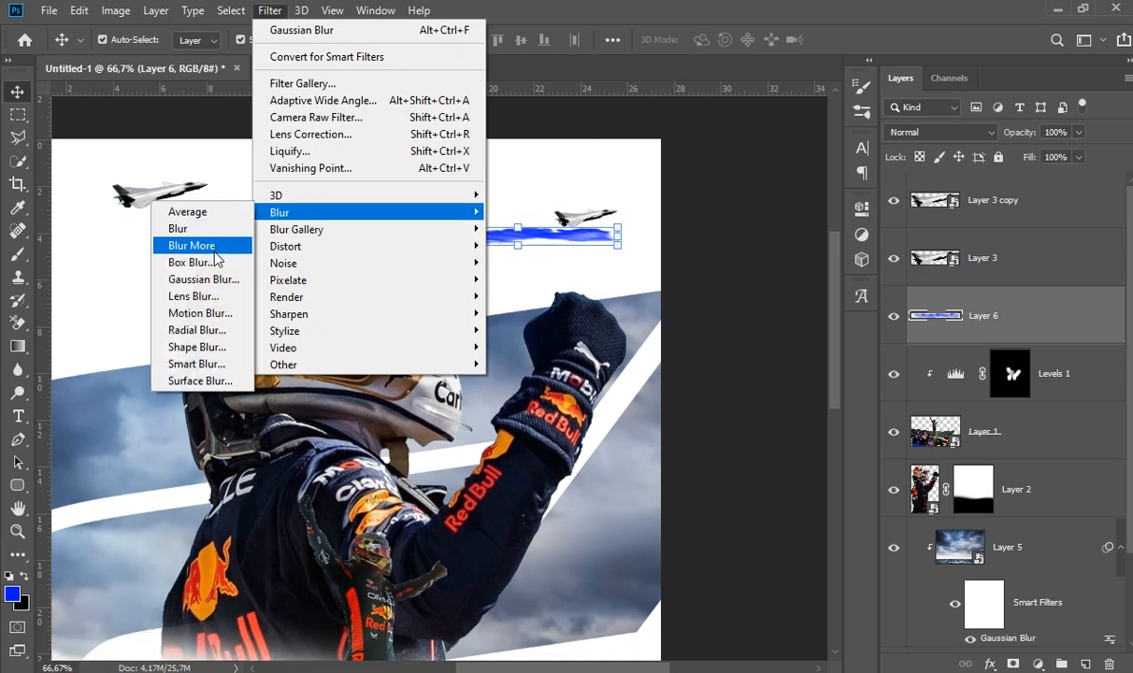
left_click(204, 279)
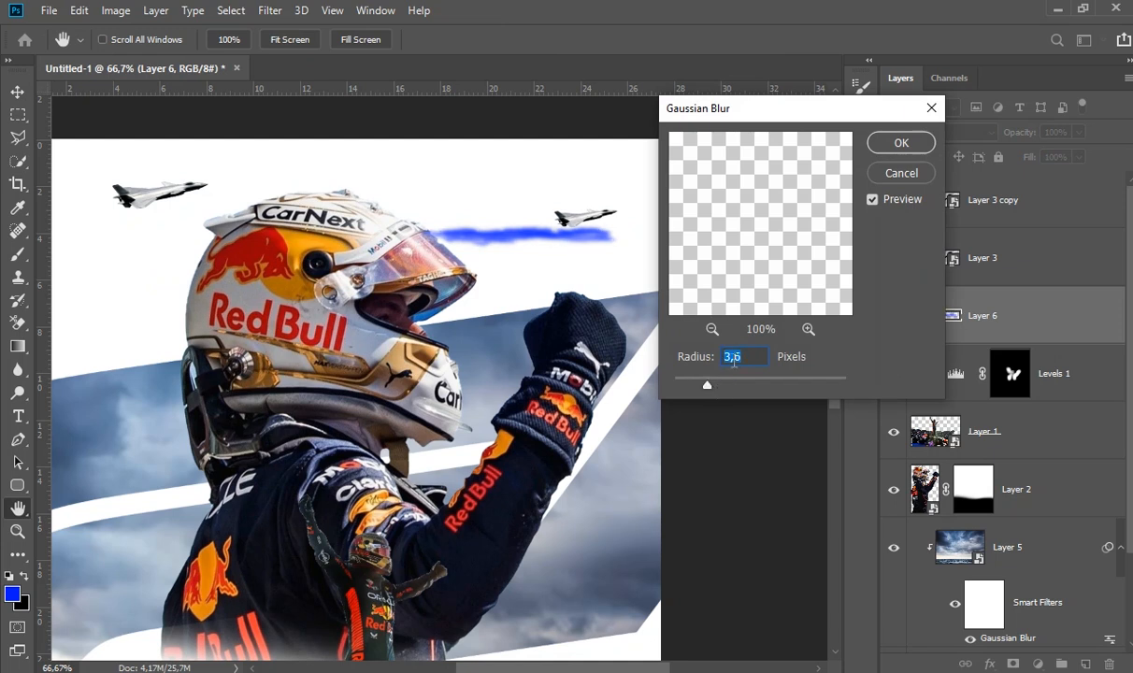
left_click(900, 143)
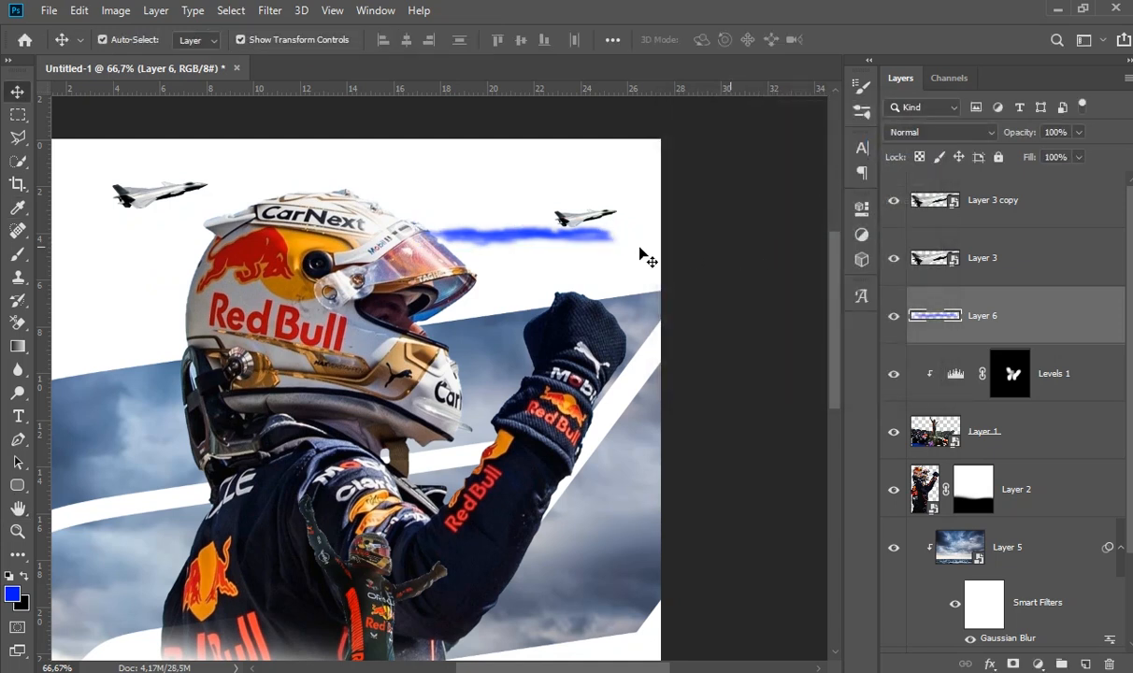
- Flatten the blurred blue strip into a thinner trail and place a copy of it beneath the larger jet
mouse_move(490, 246)
left_mouse_down()
mouse_move(461, 258)
mouse_move(497, 263)
mouse_move(498, 251)
left_mouse_up()
double_click(549, 248)
mouse_move(584, 252)
left_mouse_down()
mouse_move(578, 220)
mouse_move(628, 227)
mouse_move(167, 227)
left_mouse_up()
double_click(520, 224)
left_click(551, 227)
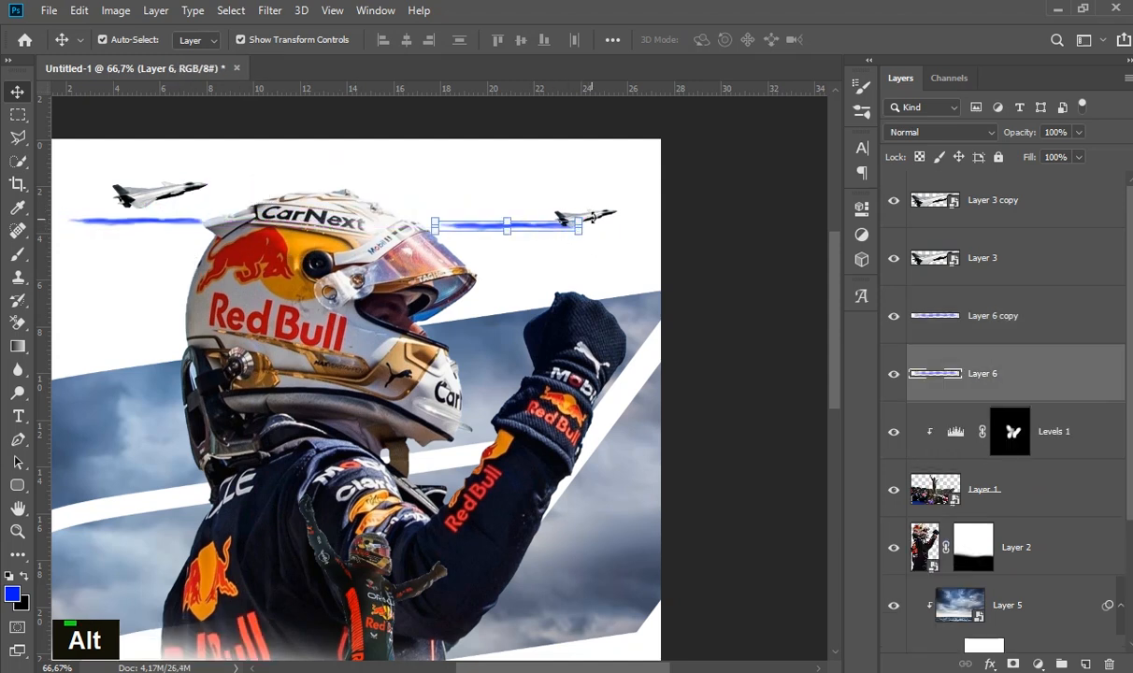
- Rotate the smaller jet's blue trail by about -10,34° to follow the jet's climb
mouse_move(587, 184)
left_mouse_down()
mouse_move(600, 198)
mouse_move(596, 188)
left_mouse_up()
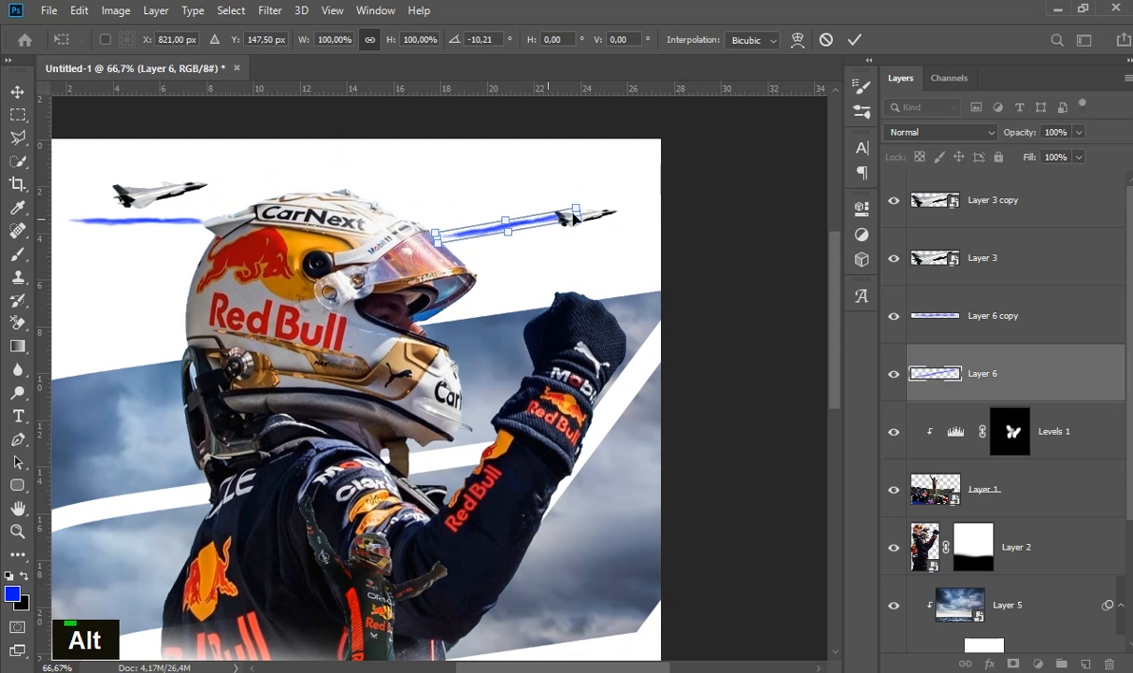
right_click(609, 199)
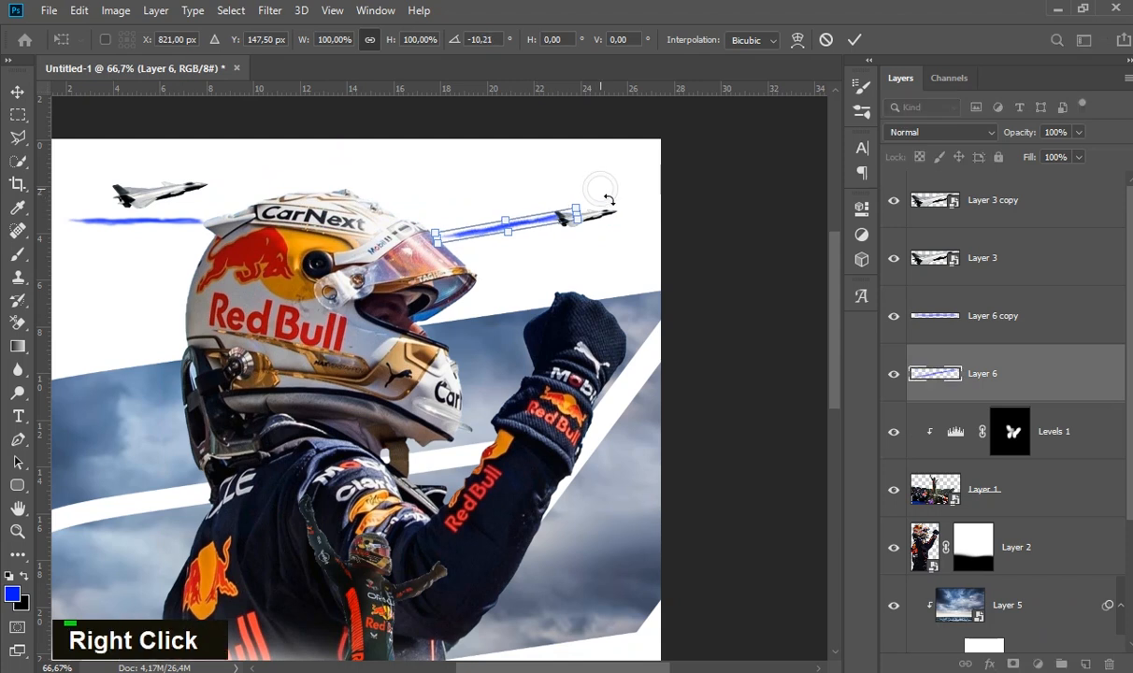
right_click(599, 215)
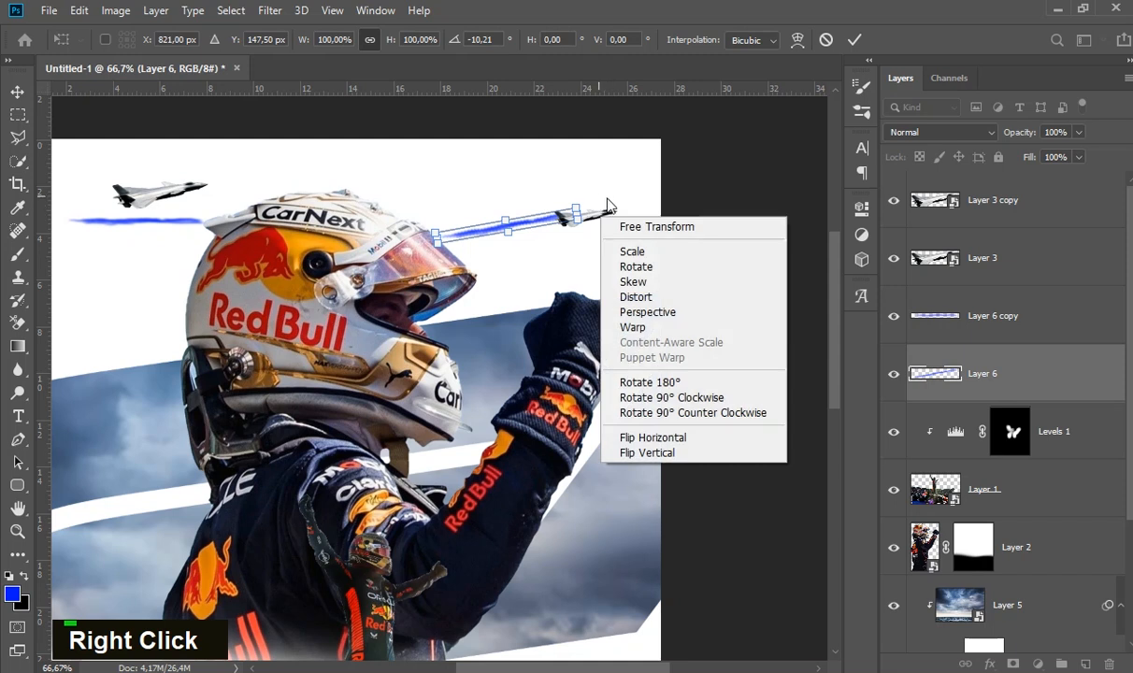
left_click(595, 195)
mouse_move(604, 200)
left_mouse_down()
mouse_move(613, 174)
mouse_move(618, 182)
left_mouse_up()
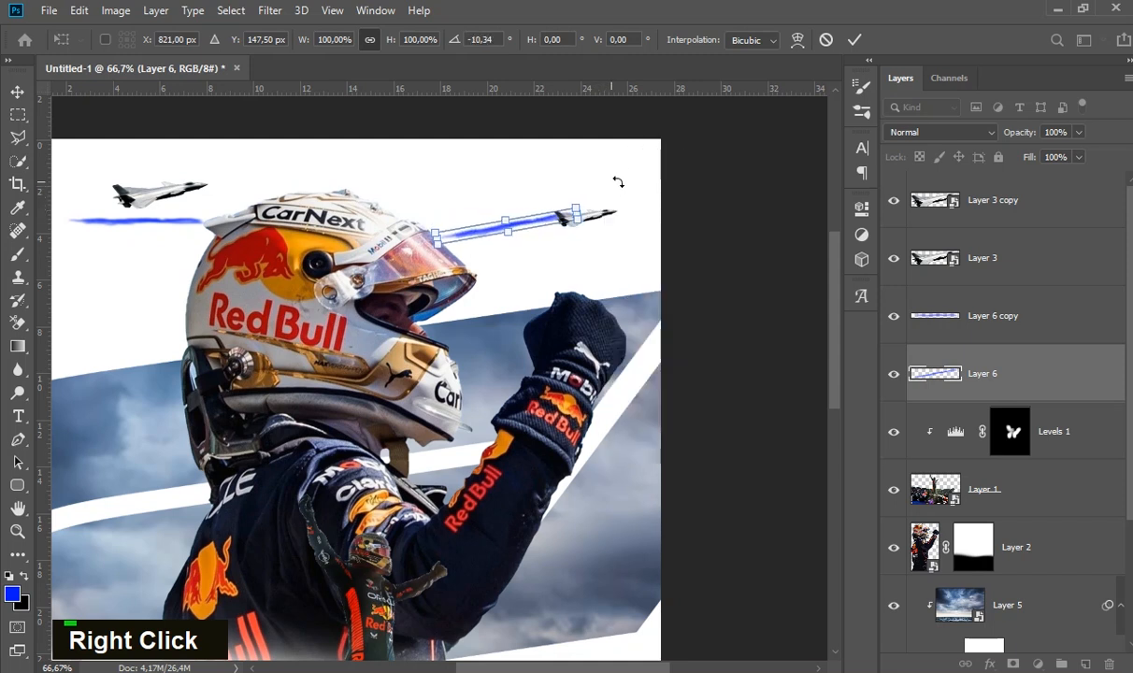
left_click(856, 41)
left_click(716, 196)
- Move the rotated blue trail slightly right and down, just behind the smaller jet's tail
left_click_drag(534, 216, 564, 224)
left_click(537, 236)
left_click(541, 220)
left_click(520, 254)
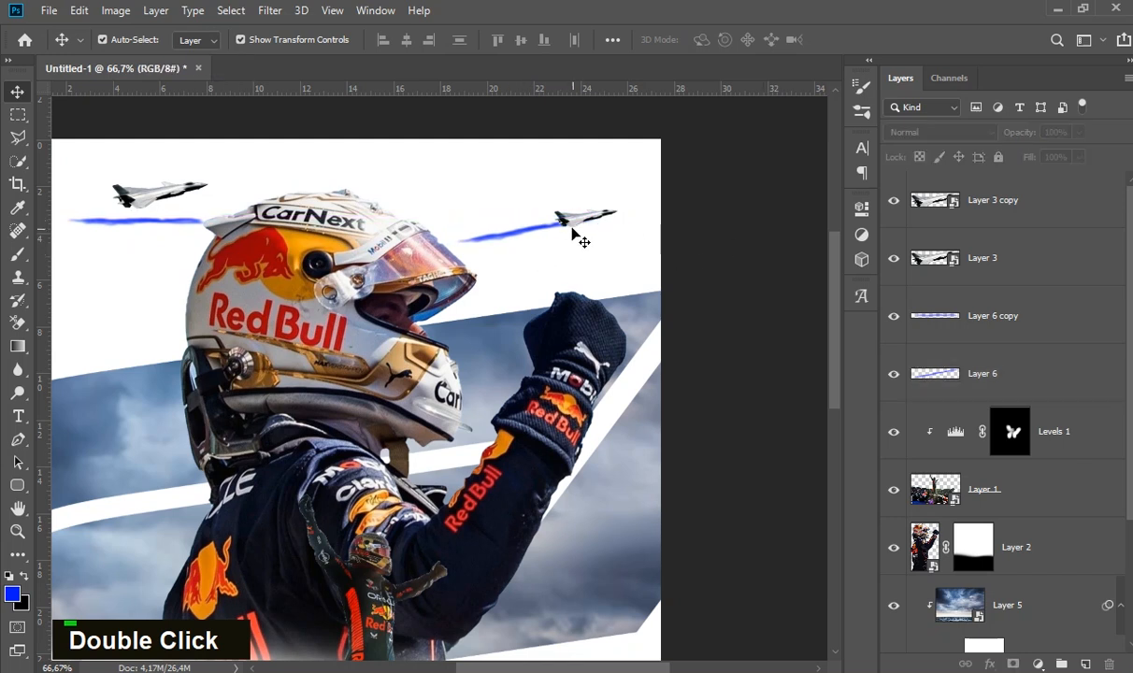
- Rotate the smaller jet's trail by another -3,51° to tilt it more steeply
left_click(505, 243)
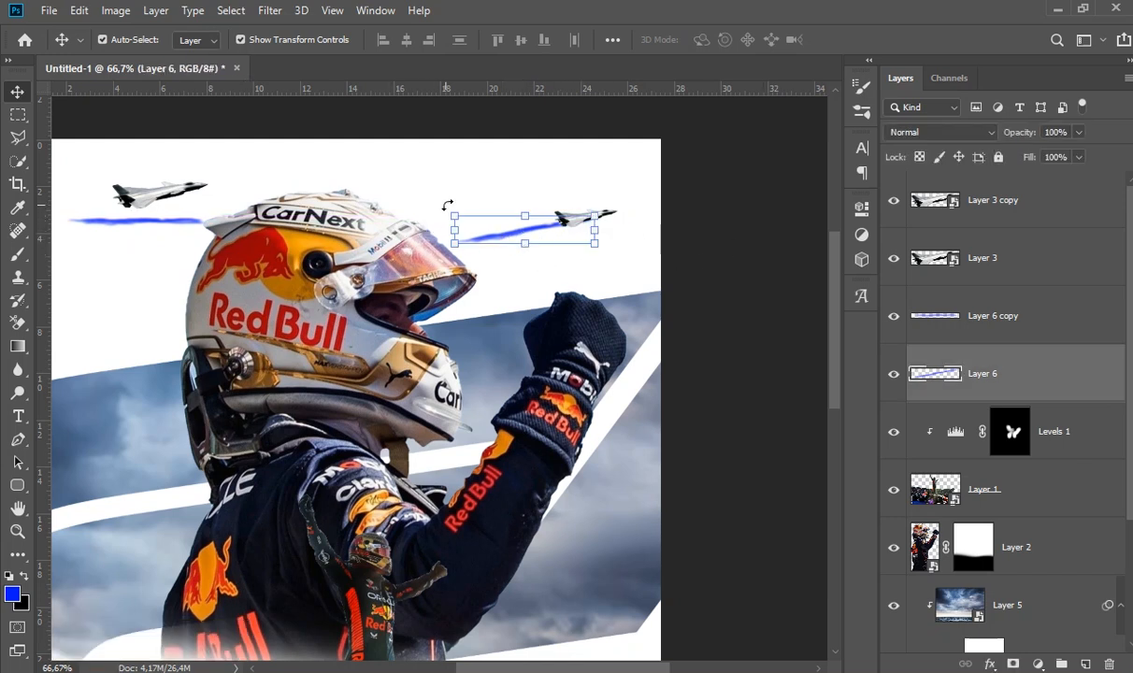
left_click_drag(429, 207, 429, 195)
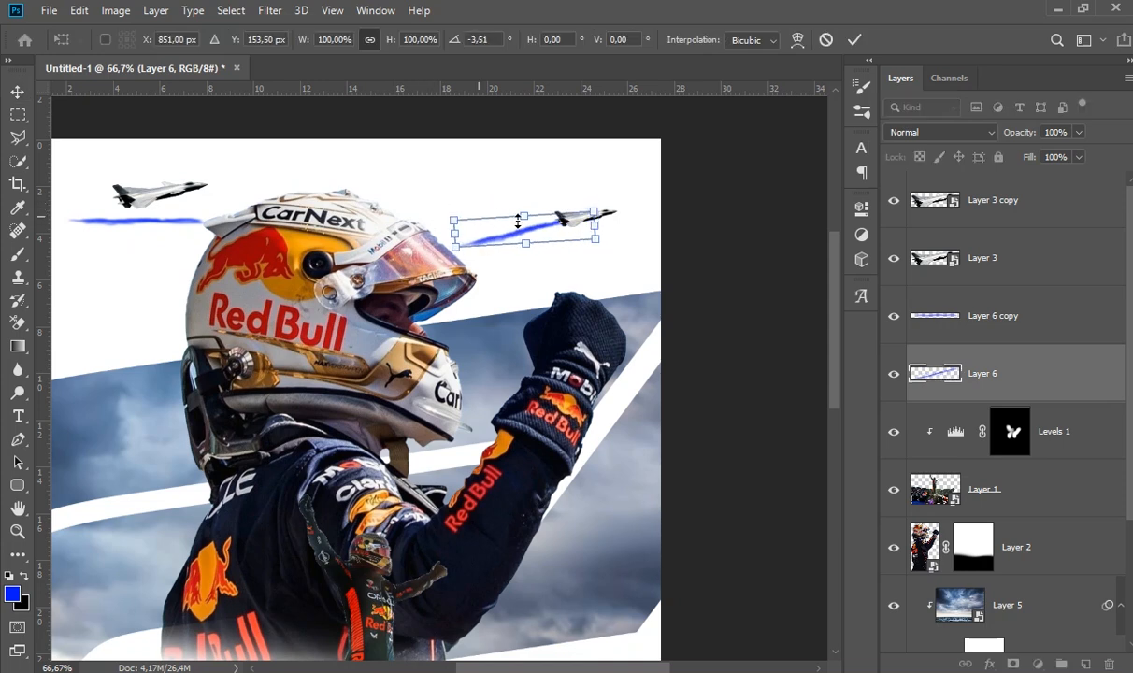
right_click(640, 183)
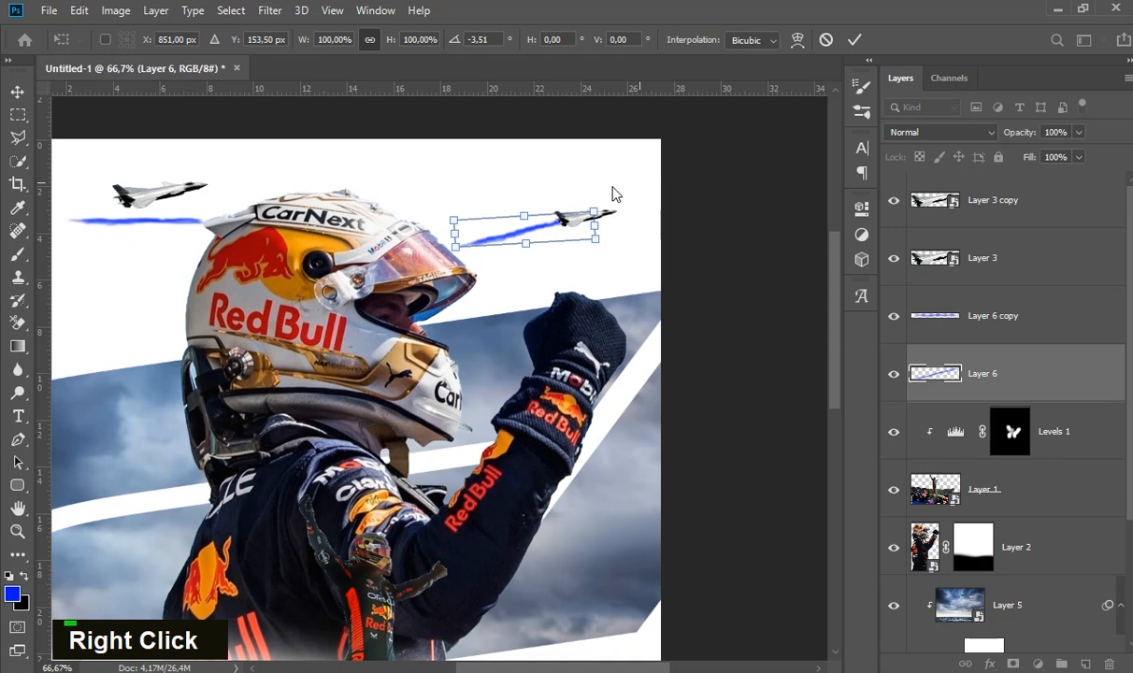
double_click(635, 234)
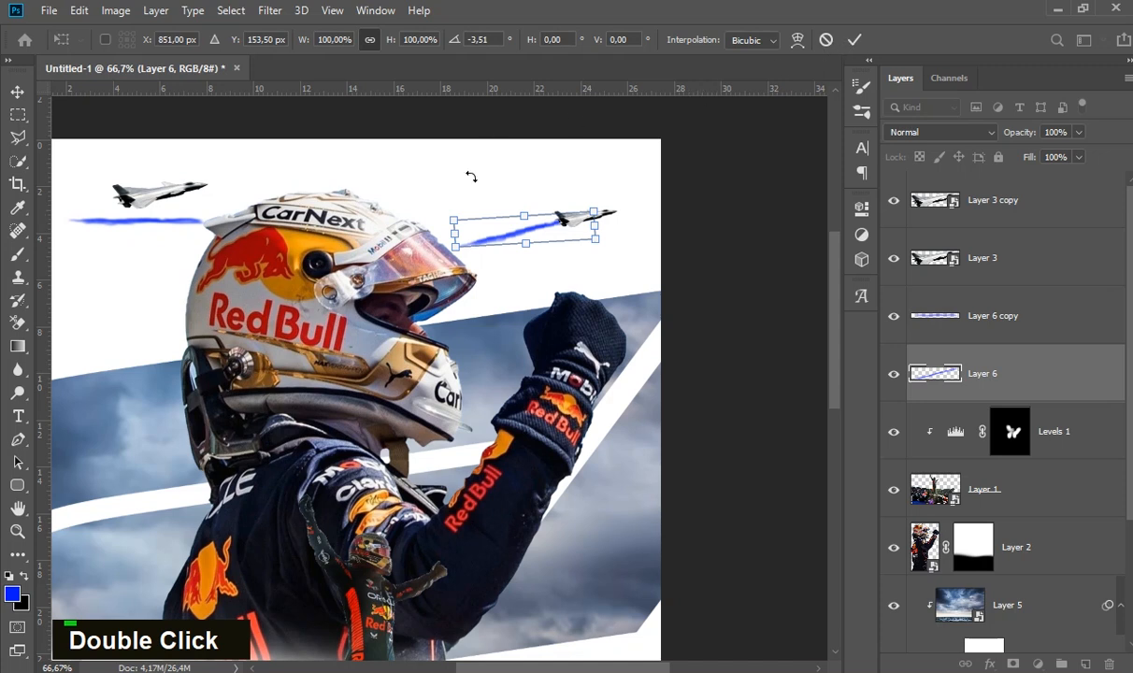
key("Return")
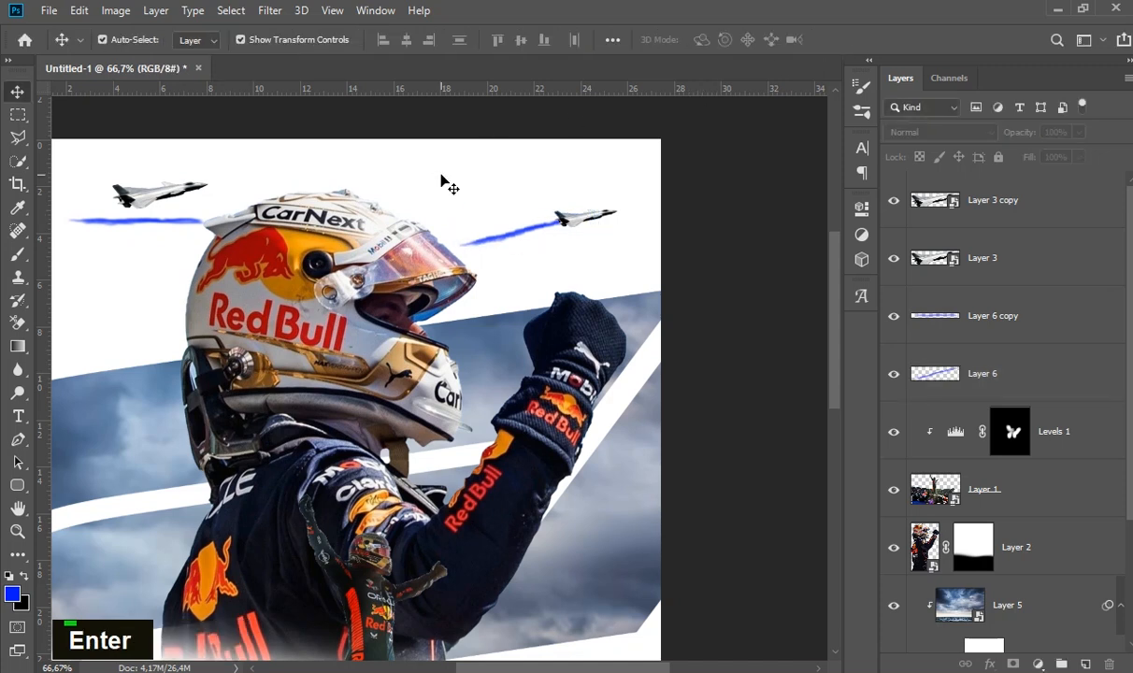
- Nudge the smaller jet's trail right until it meets the tail and rotate it by another -0,67°
left_click(543, 232)
key("Right")
key("Right")
key("Right")
key("Right")
key("Right")
key("Right")
key("Right")
key("Right")
key("Right")
key("Right")
key("Right")
key("Right")
key("Right")
key("Right")
key("Right")
key("Right")
key("Right")
key("Right")
key("Right")
key("Right")
left_click_drag(620, 203, 622, 200)
double_click(561, 227)
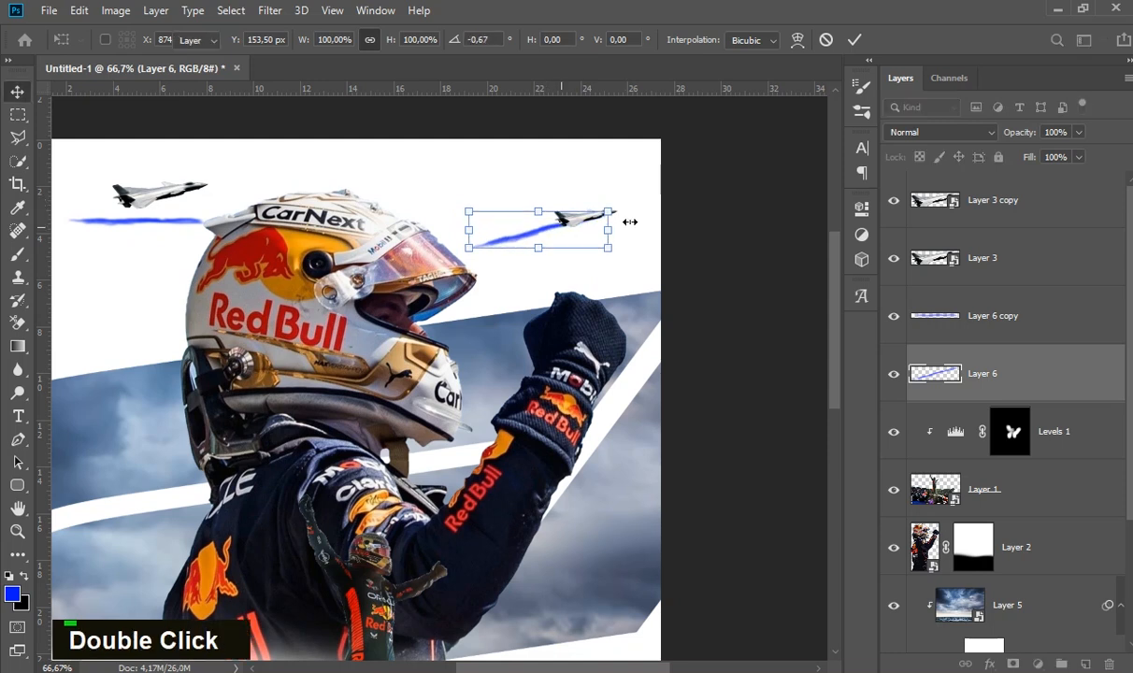
left_click(715, 218)
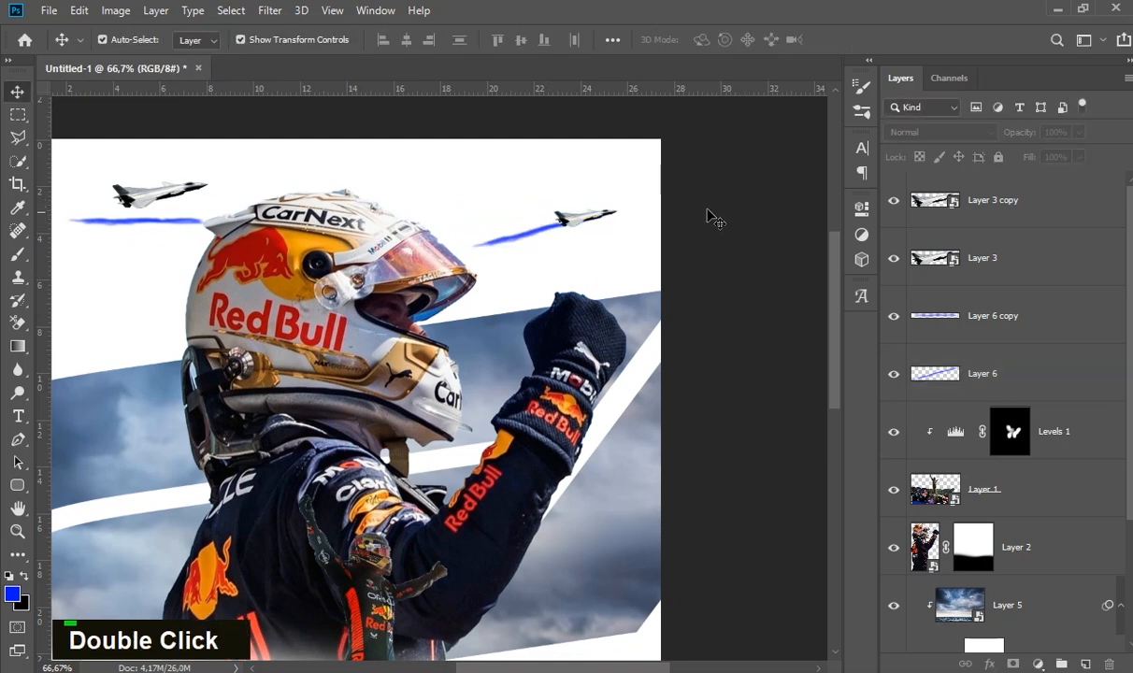
- Fine-tune the vertical position of the smaller jet's trail with small up and down nudges
left_click(525, 236)
key("Up")
key("Up")
key("Down")
key("Down")
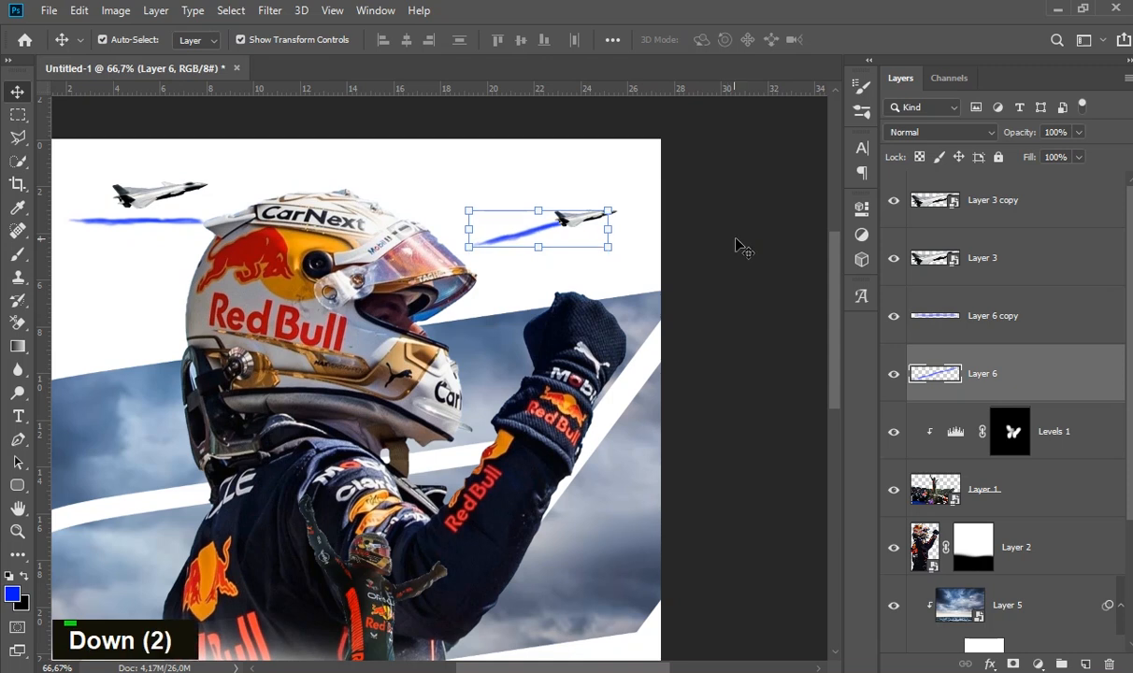
left_click(739, 245)
- Tilt the copied blue trail to match the larger jet's climb and attach it to that jet's tail
key("space")
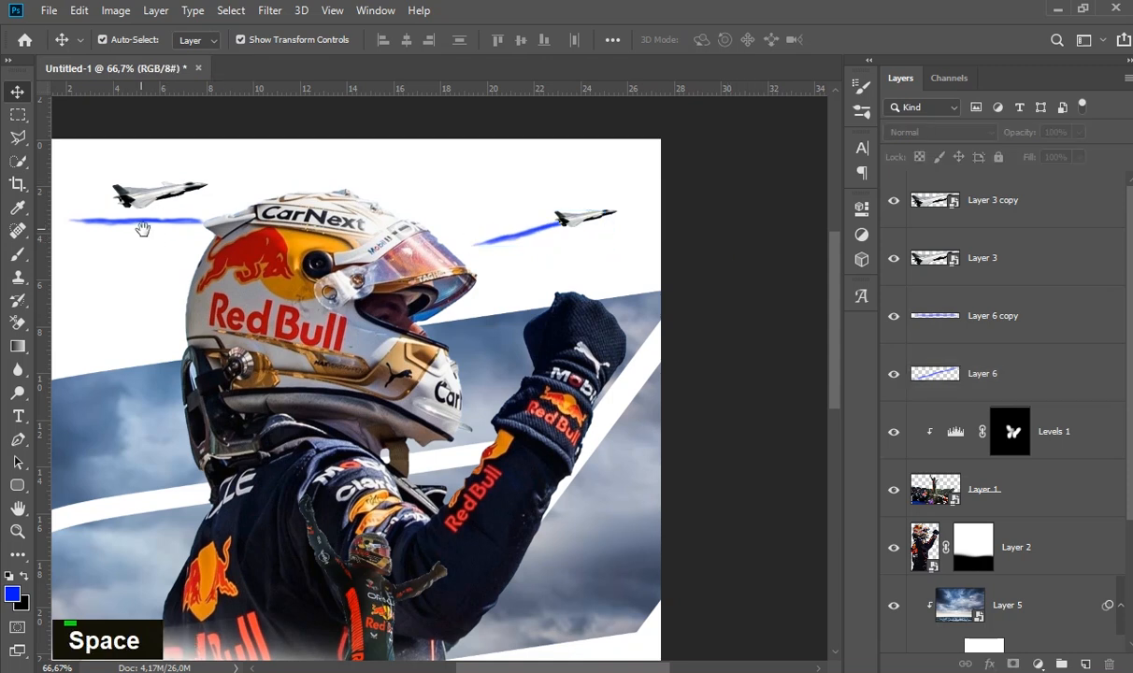
left_click_drag(145, 229, 298, 233)
left_click(314, 228)
mouse_move(382, 202)
left_mouse_down()
mouse_move(281, 200)
mouse_move(294, 214)
left_mouse_up()
double_click(327, 206)
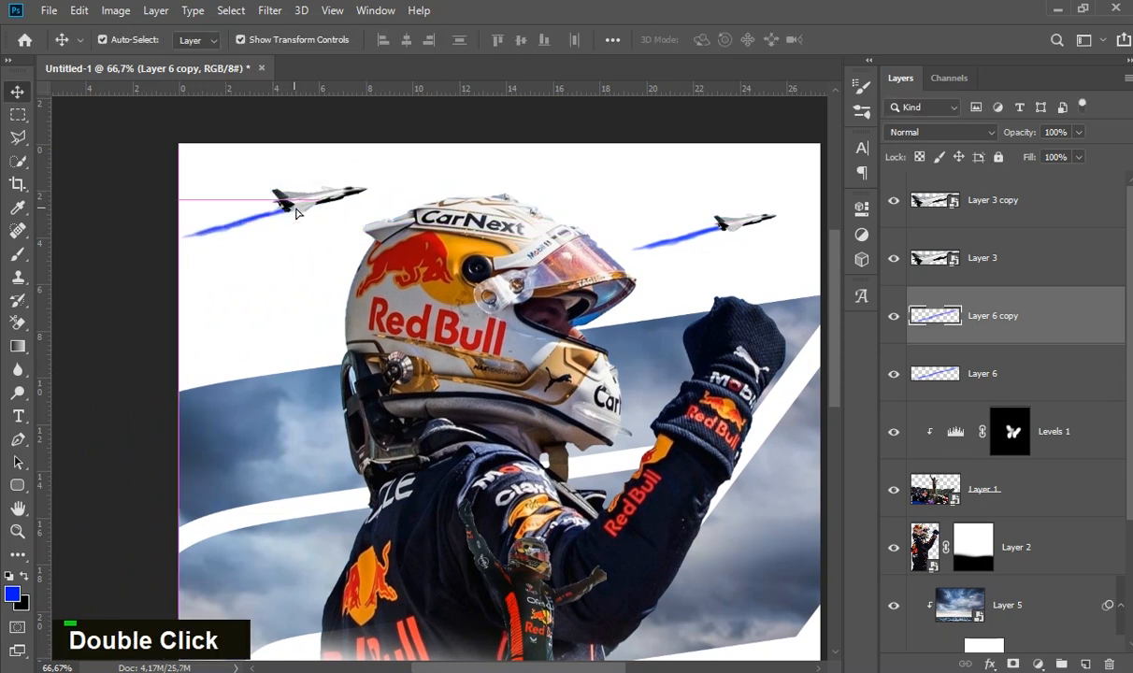
- Move the smaller jet together with its trail beneath the larger jet and scale both to 80,92%
left_click(724, 245)
left_click(747, 228)
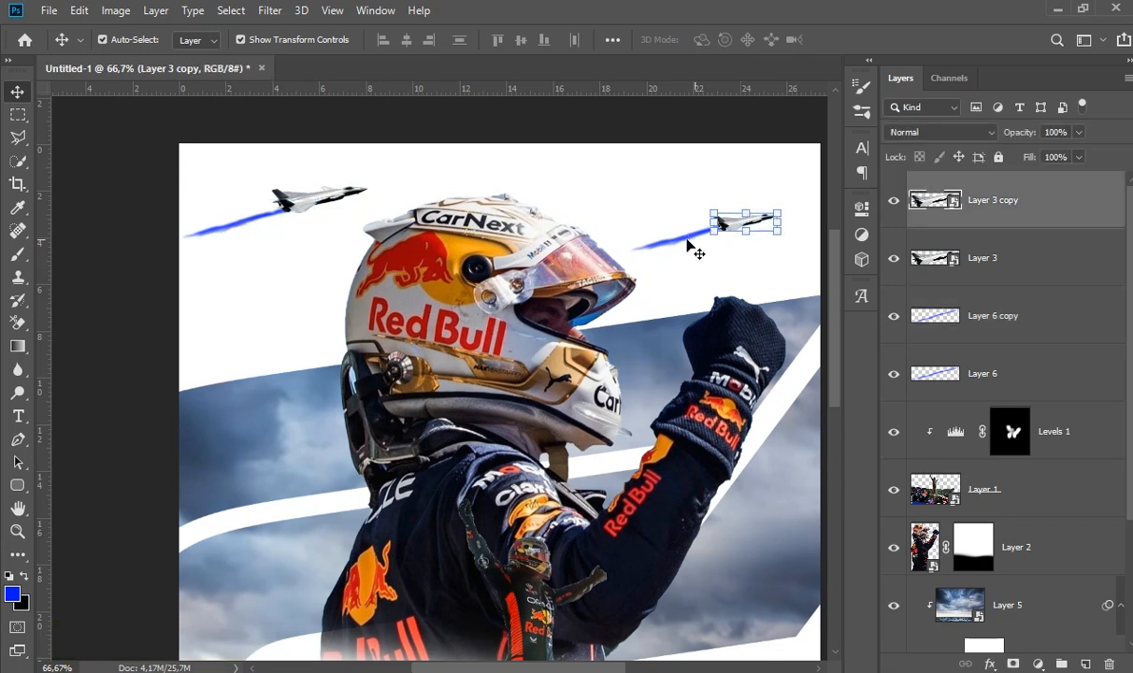
left_click(658, 240, "shift")
mouse_move(739, 227)
left_mouse_down()
mouse_move(325, 236)
mouse_move(362, 221)
mouse_move(332, 224)
mouse_move(324, 248)
left_mouse_up()
double_click(323, 249)
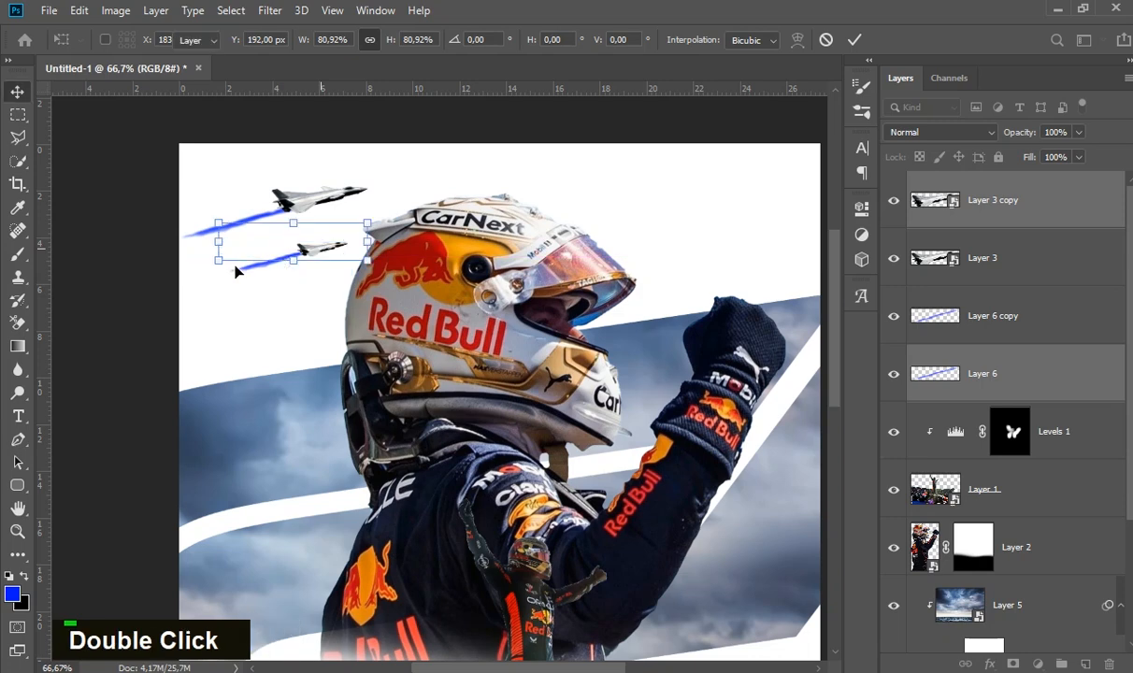
left_click(222, 280)
left_click(373, 280, "ctrl+alt")
- Add a layer mask to Layer 6 copy, the larger jet's trail
left_click(539, 557, "ctrl+alt")
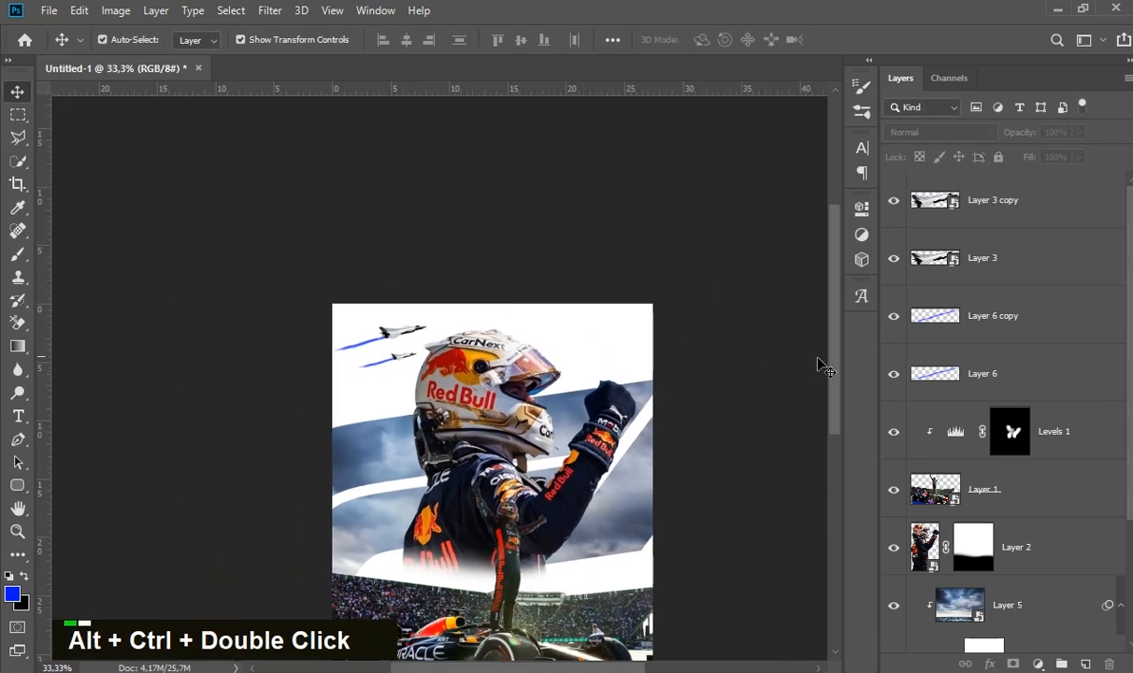
double_click(283, 361, "ctrl")
left_click_drag(523, 359, 388, 300)
left_click(351, 293, "ctrl")
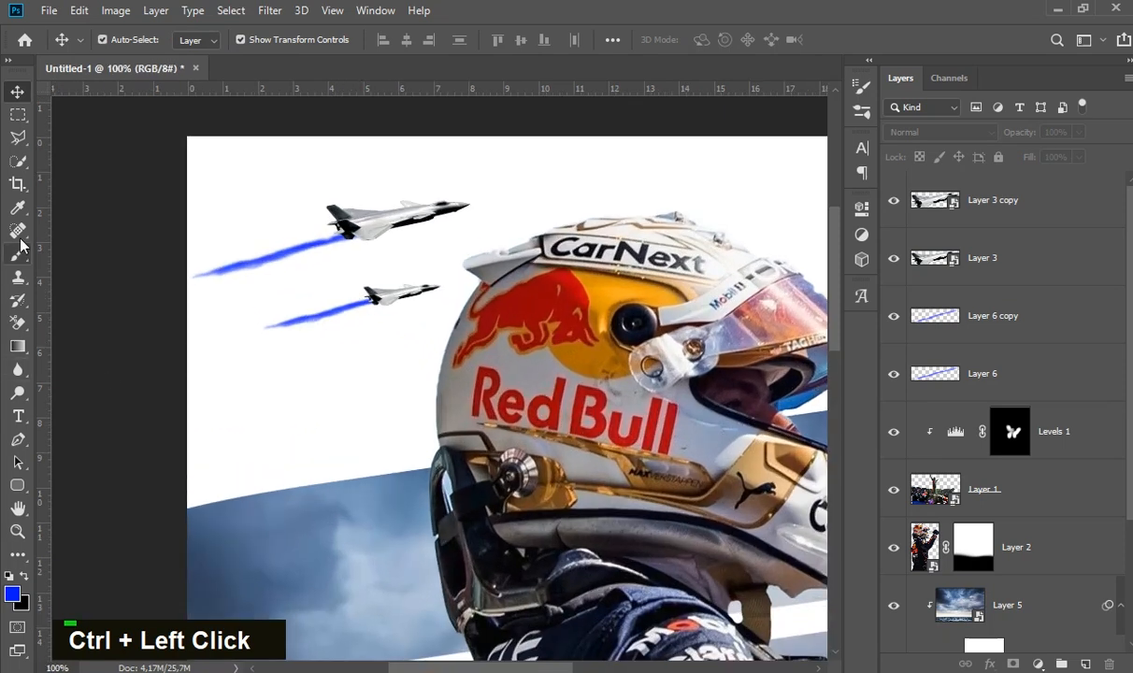
left_click(1021, 318)
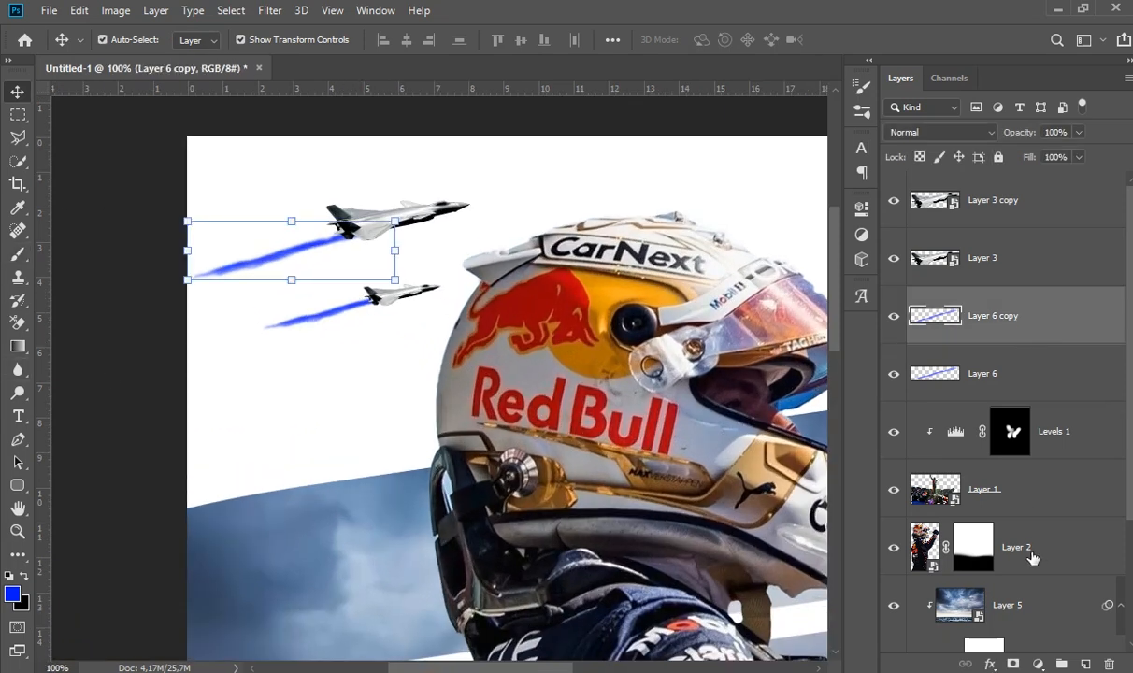
left_click(1014, 663)
left_click(262, 336, "ctrl")
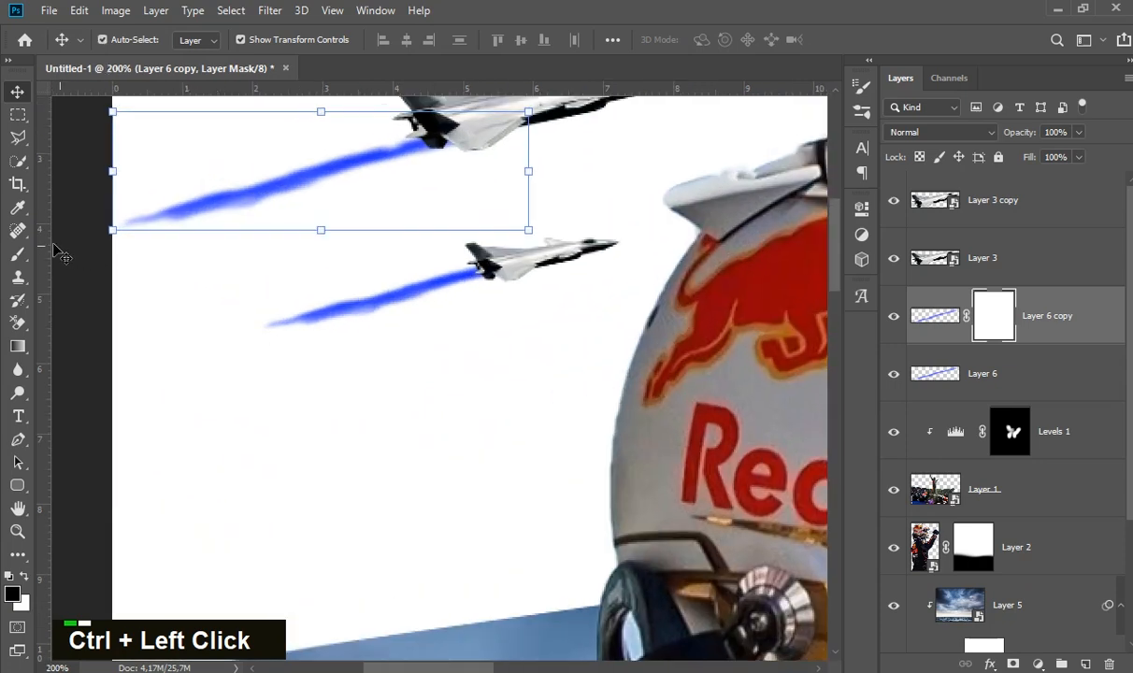
- Paint black on the mask with a soft round 35 px brush to thin the lower edge of the larger jet's trail
left_click(17, 253)
right_click(412, 251, "alt")
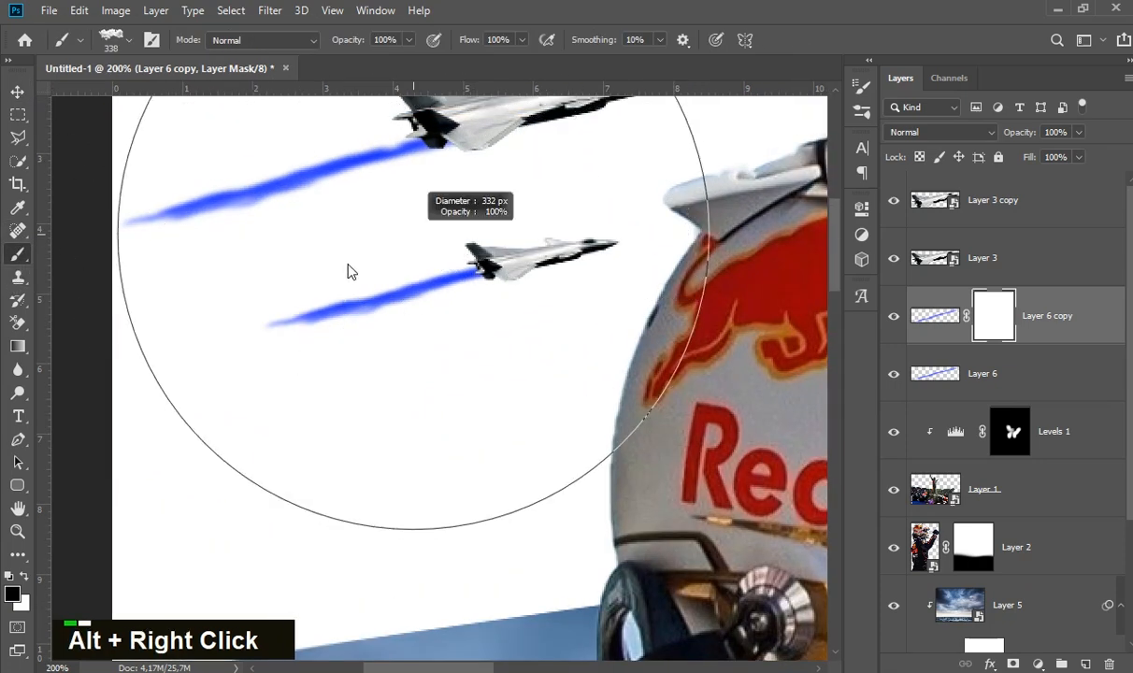
right_click(387, 259)
left_click(521, 389)
right_click(338, 254, "alt")
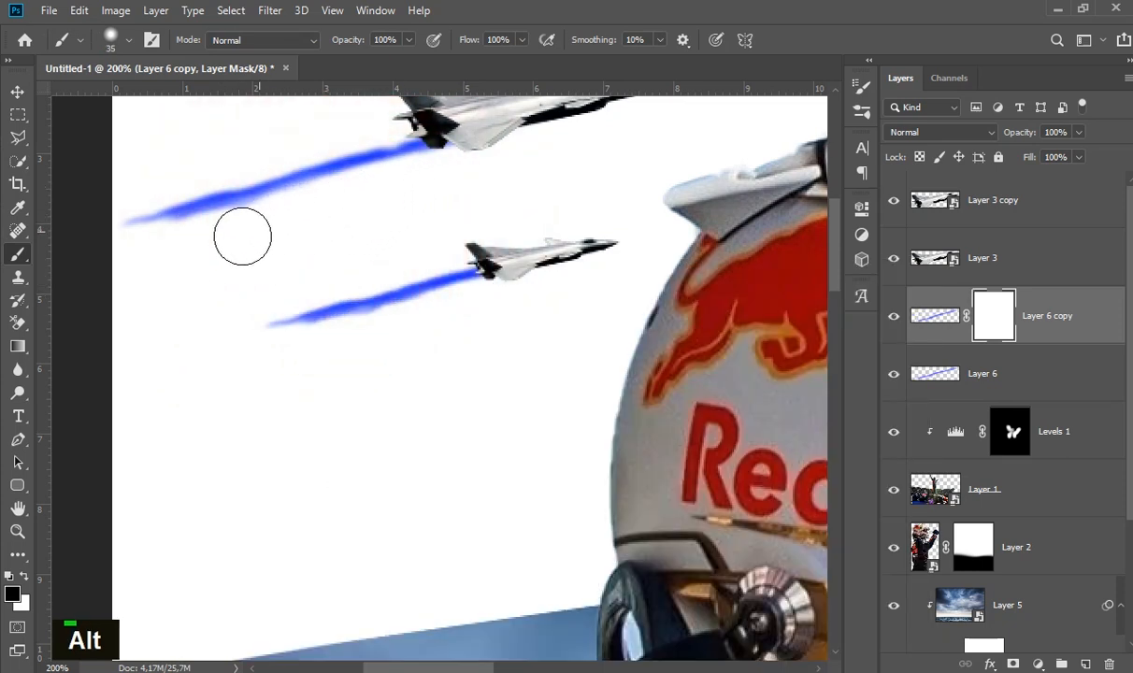
left_click_drag(231, 235, 268, 218)
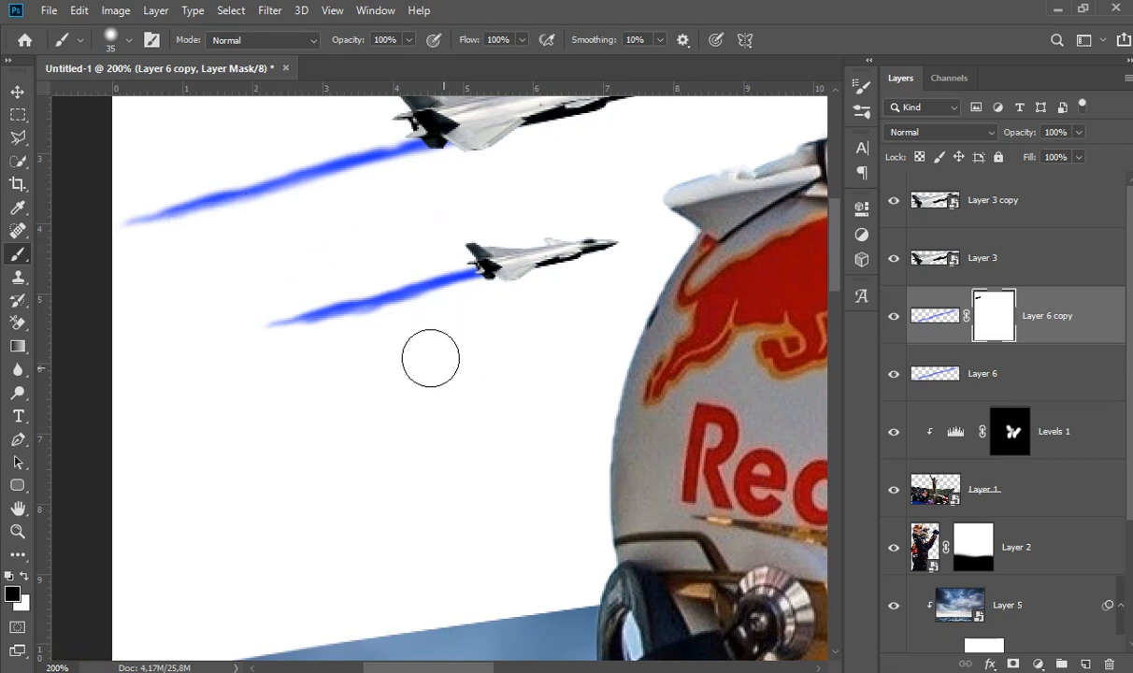
- Add a layer mask to Layer 6, thin the lower edge of the smaller jet's trail, and undo the last two strokes
left_click(1025, 382)
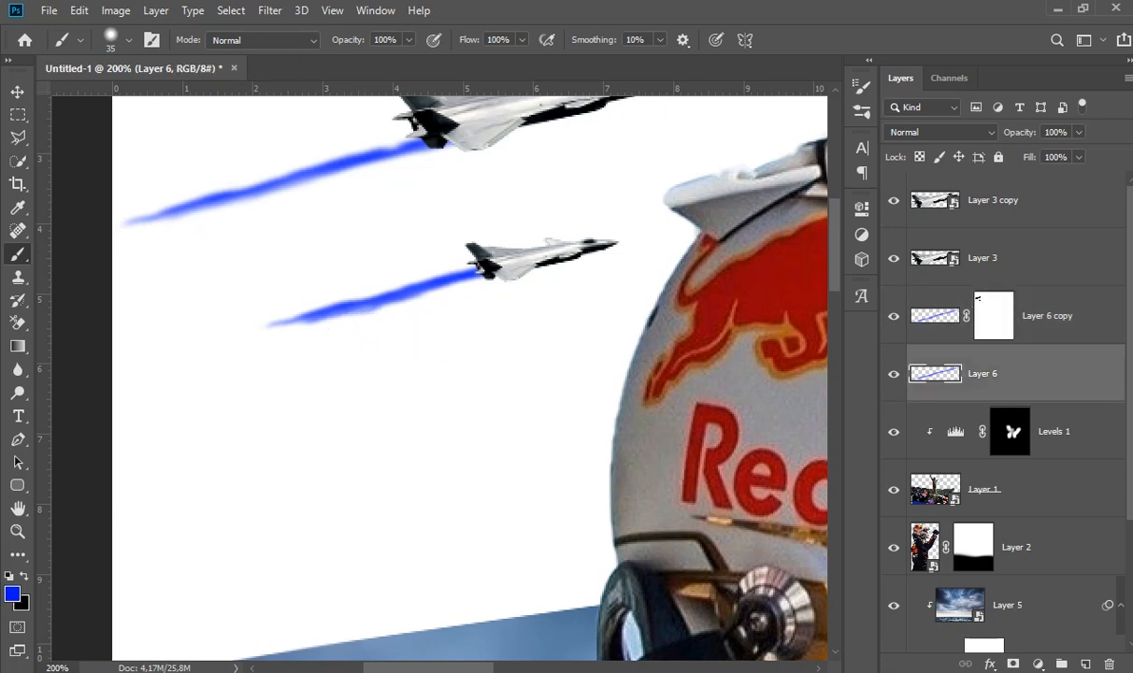
left_click(1017, 664)
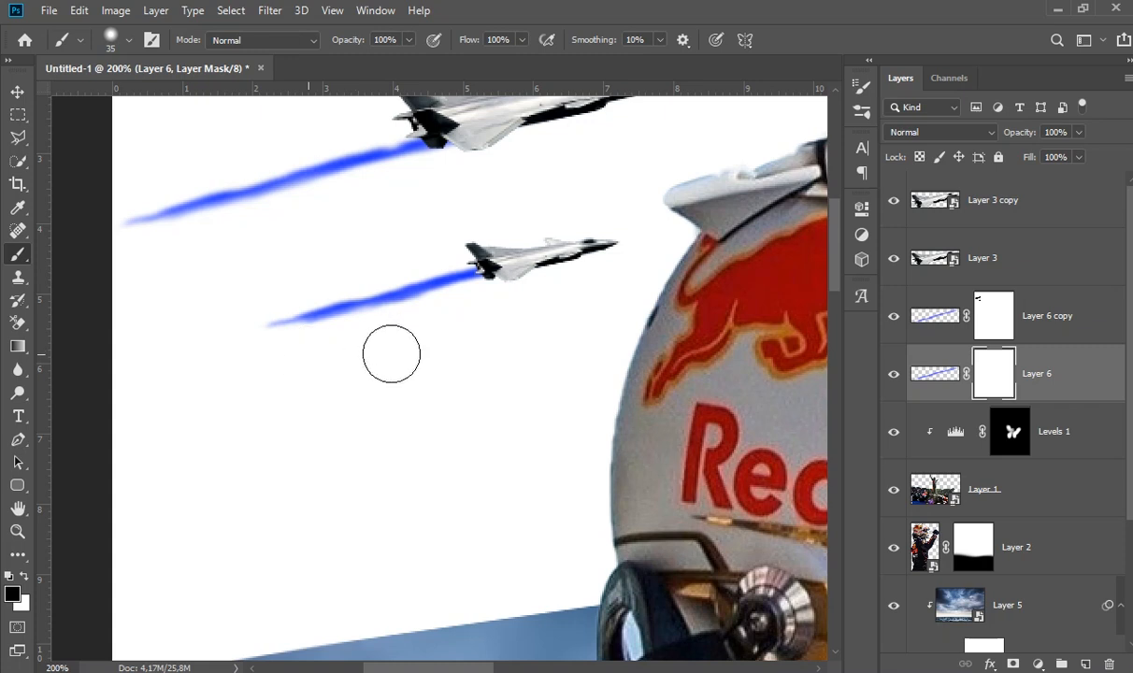
left_click_drag(409, 331, 430, 330)
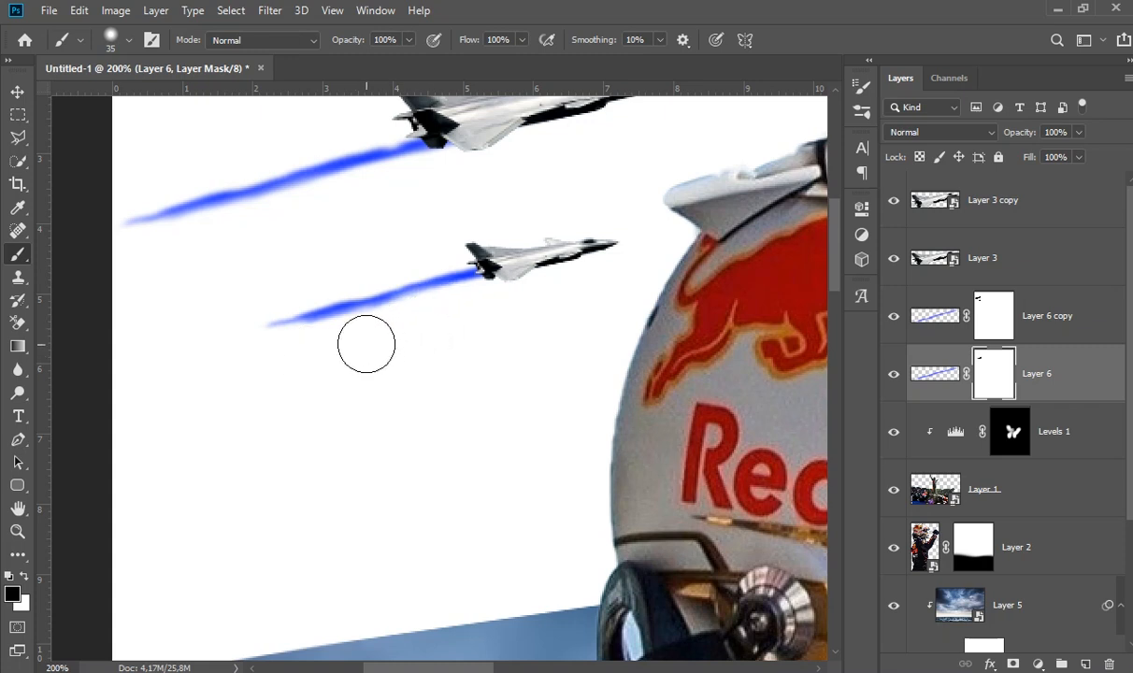
key("ctrl+z")
key("ctrl+z")
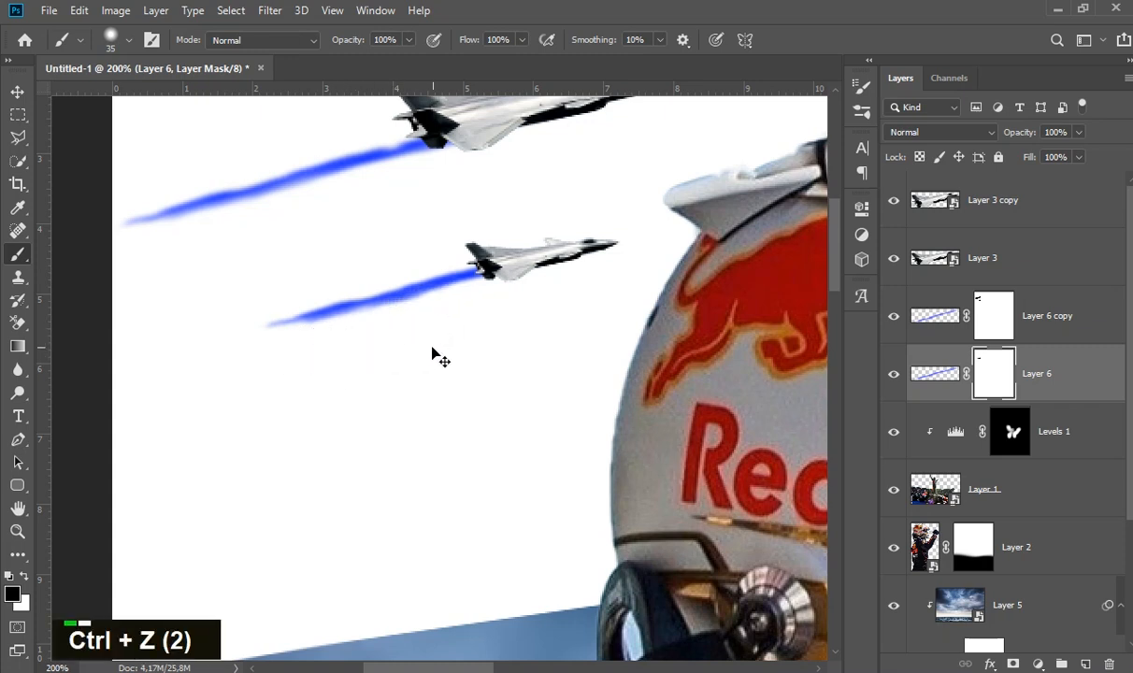
left_click(17, 91)
left_click(86, 175)
key("space")
left_click_drag(606, 398, 580, 406)
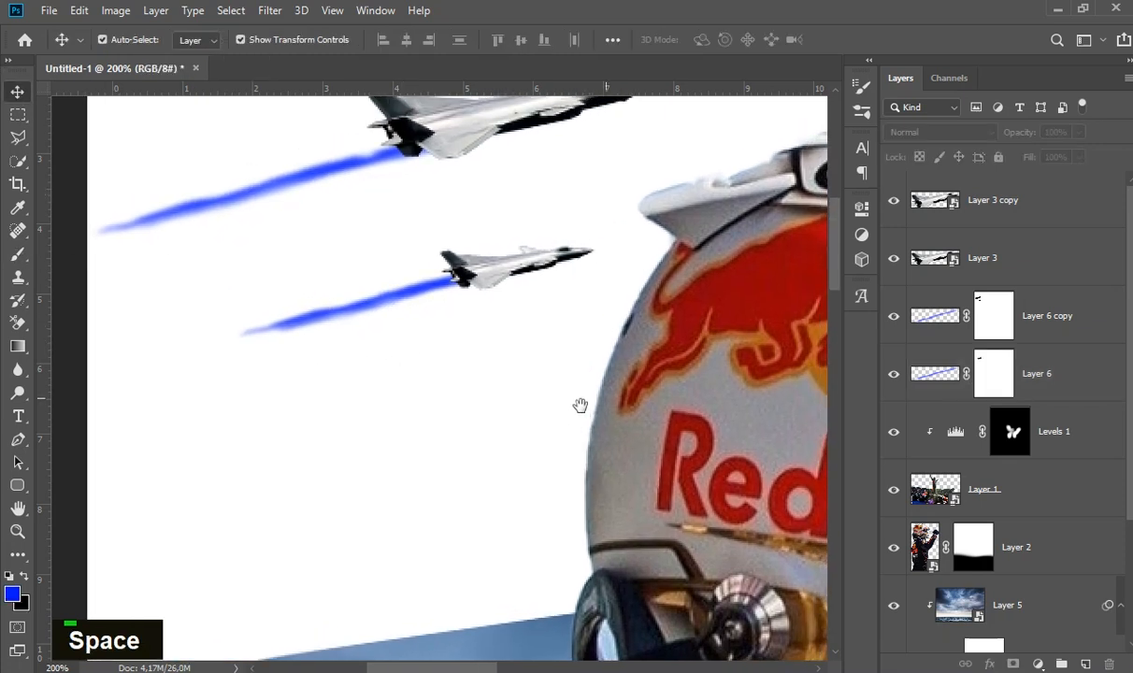
left_click(498, 328, "ctrl+alt")
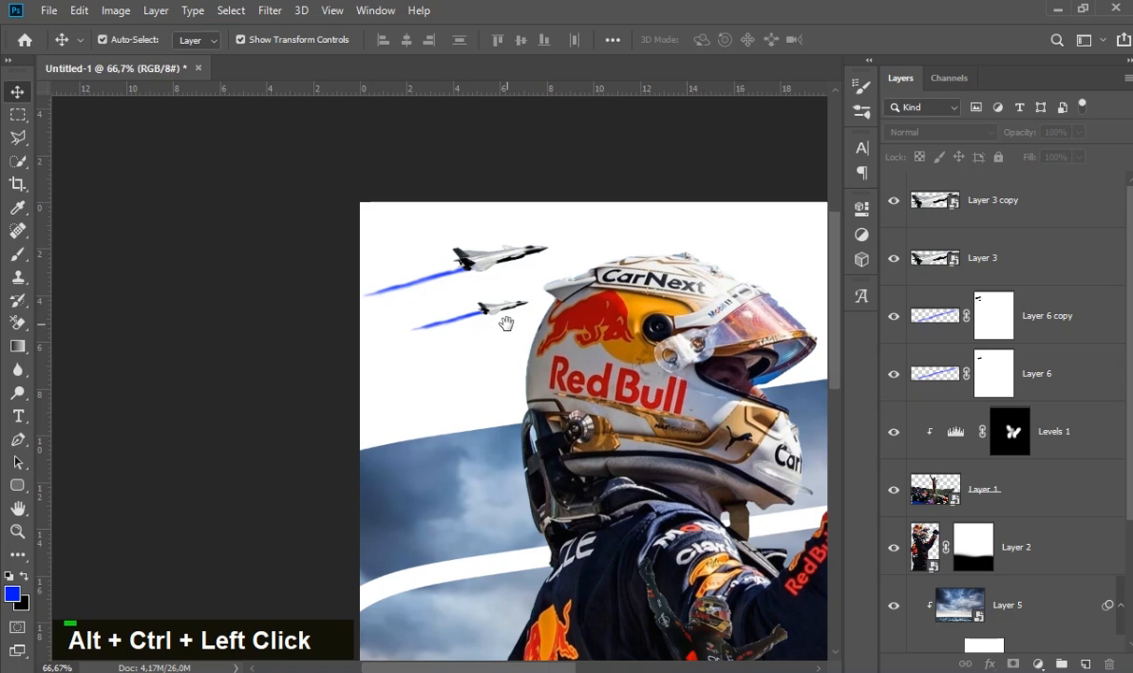
- Paint black on Layer 6 copy's mask with the 35 px brush to hide the larger jet's trail where it overlaps the fuselage
double_click(506, 324, "ctrl")
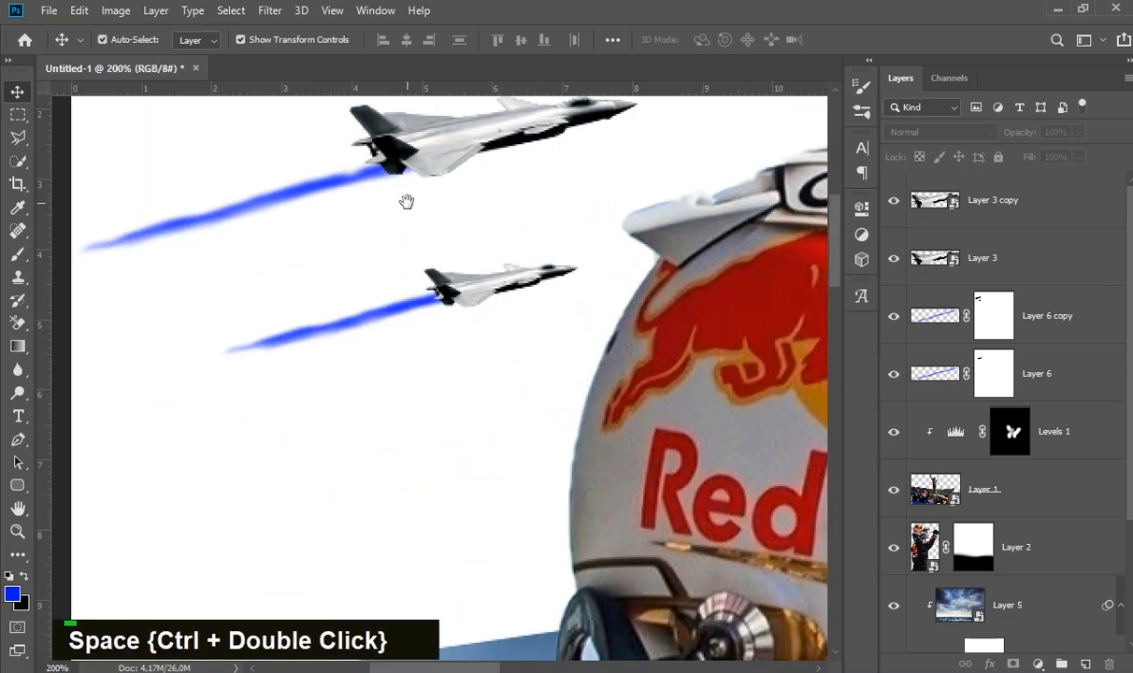
left_click_drag(407, 202, 427, 243)
left_click(367, 230)
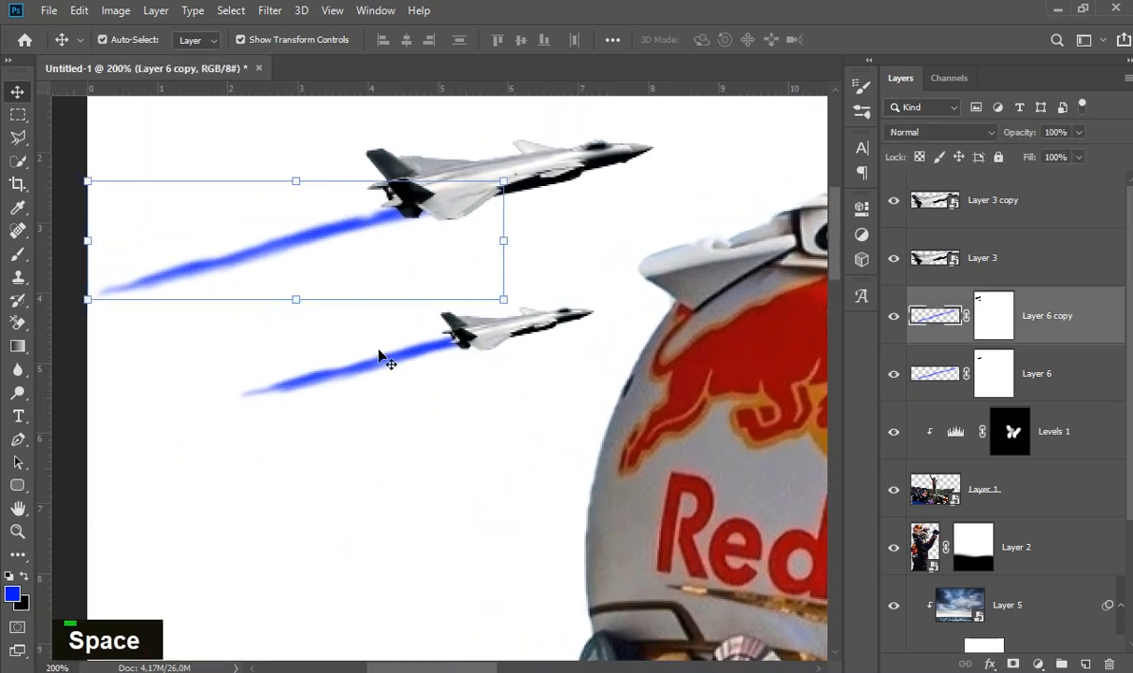
left_click(18, 256)
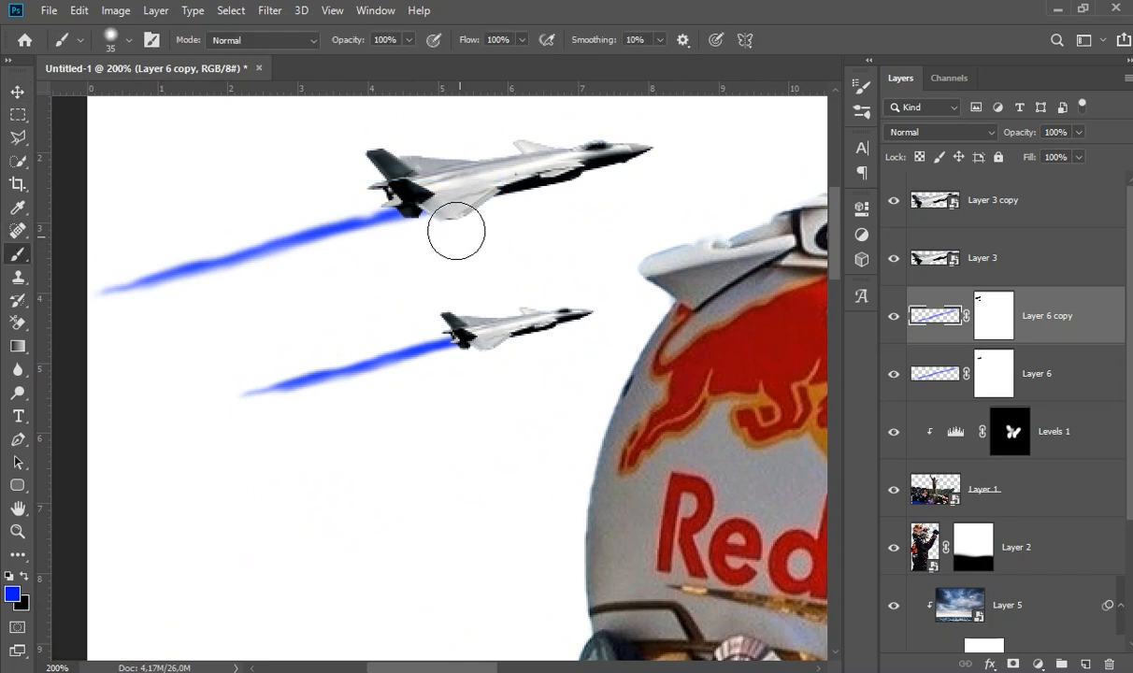
left_click(450, 229)
key("ctrl+z")
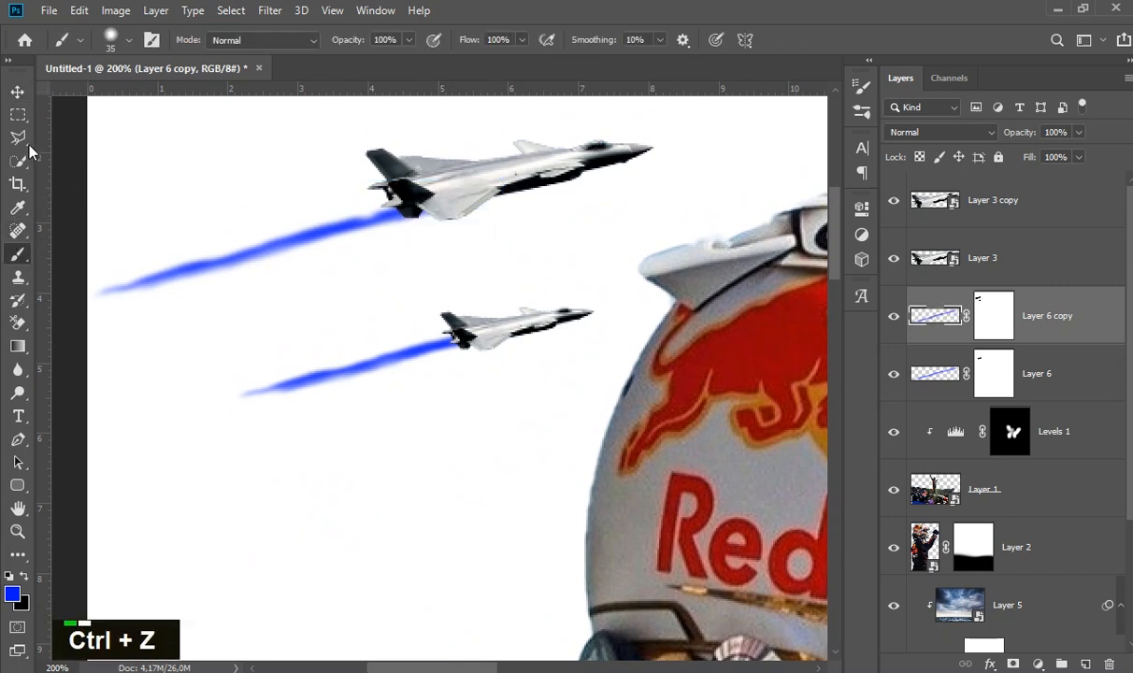
left_click(1003, 322)
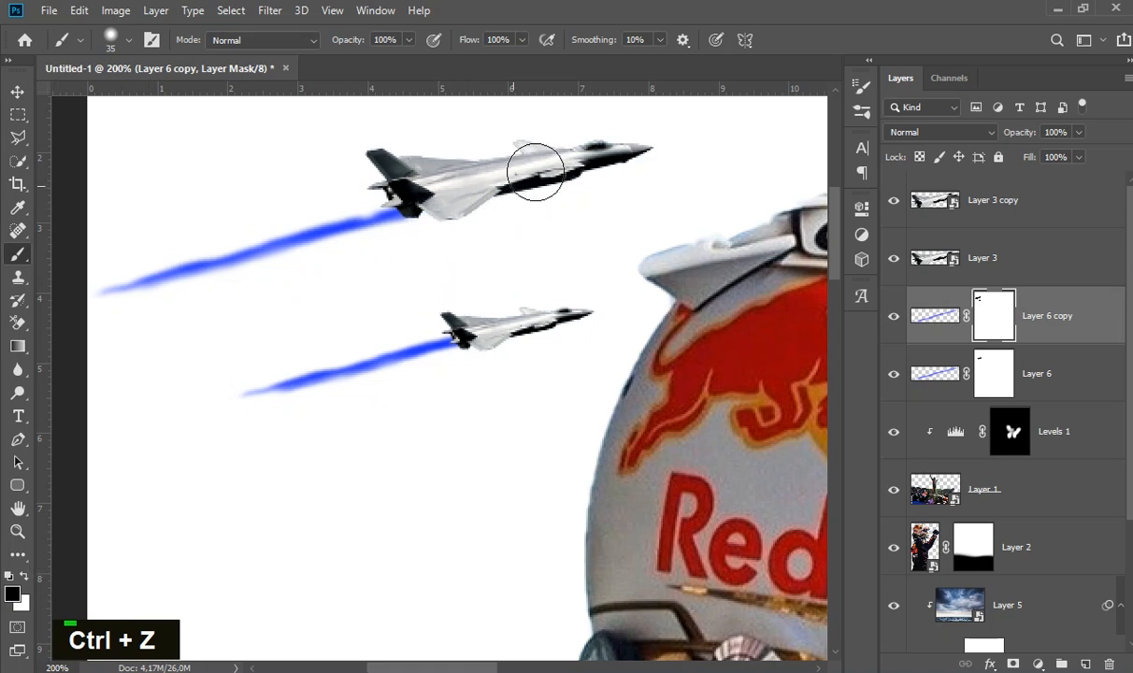
left_click(16, 93)
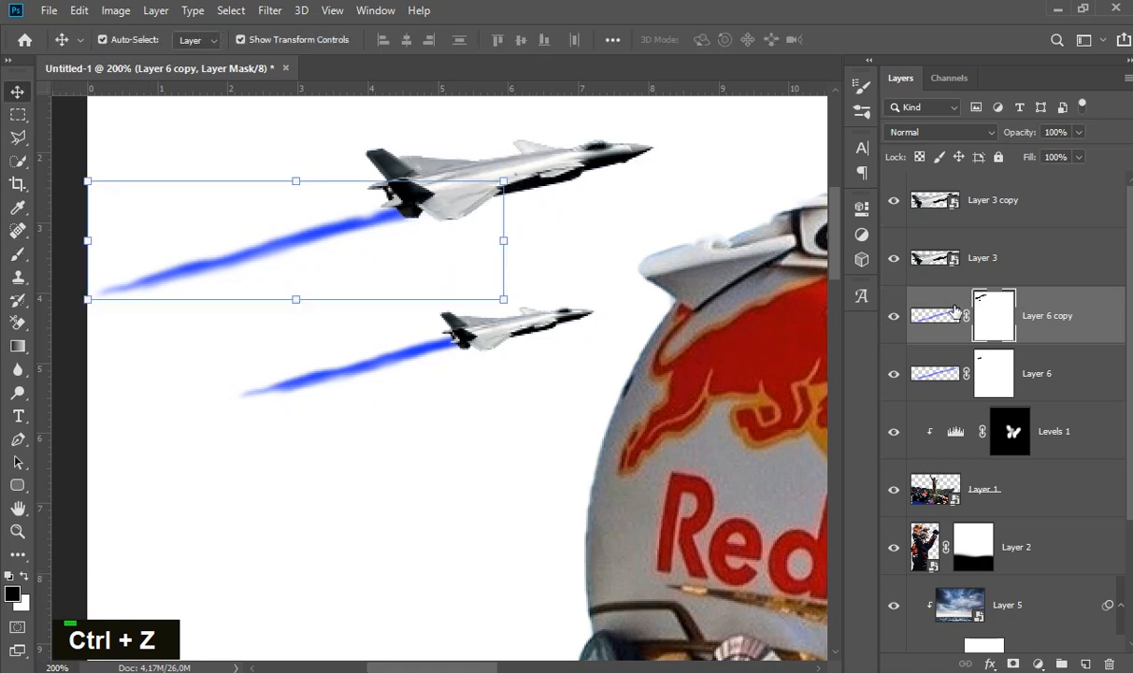
- Move Layer 6 copy above Layer 3 copy in the layer stack and nudge the larger jet's trail slightly upward to meet the engine
left_click_drag(1040, 319, 976, 229)
left_click_drag(1064, 262, 1044, 198)
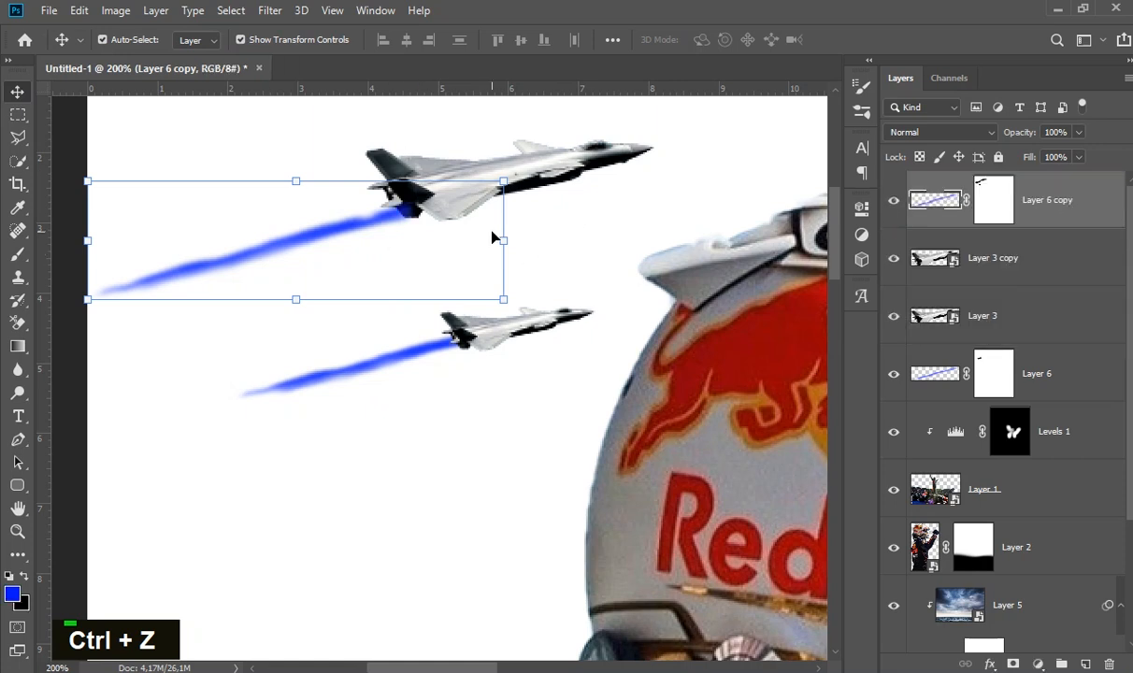
key("Up")
key("Up")
key("Up")
key("Up")
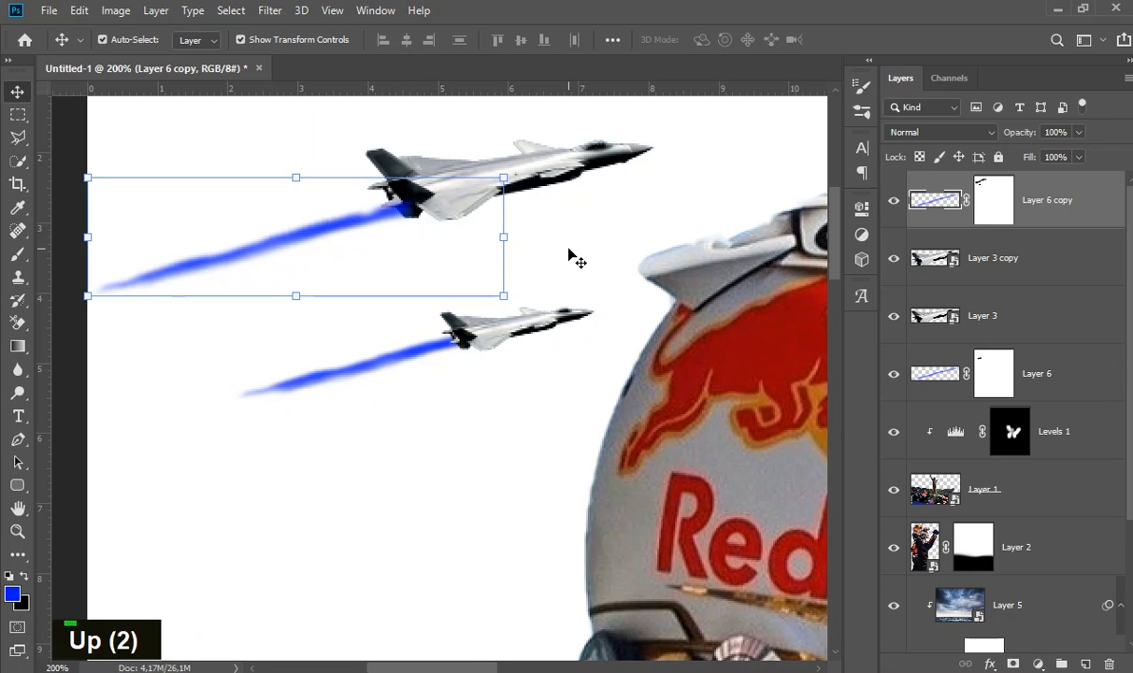
- Move Layer 6, the smaller jet's trail, directly above Layer 3 copy in the layer stack and nudge it vertically
left_click(425, 354)
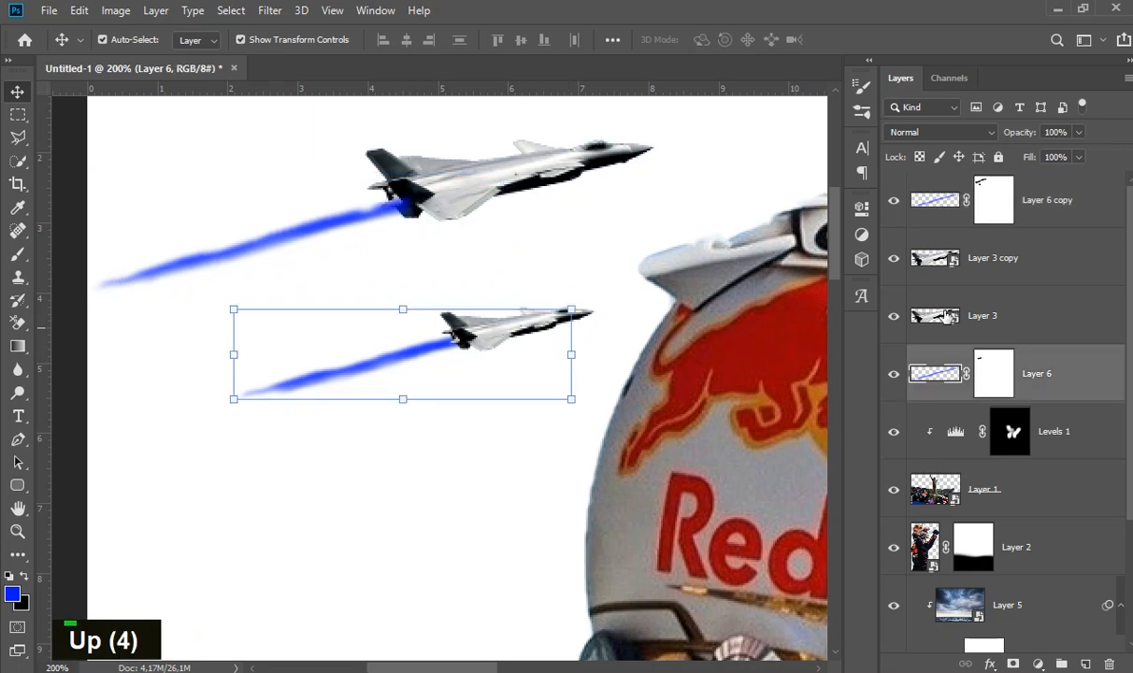
left_click_drag(1059, 371, 1047, 288)
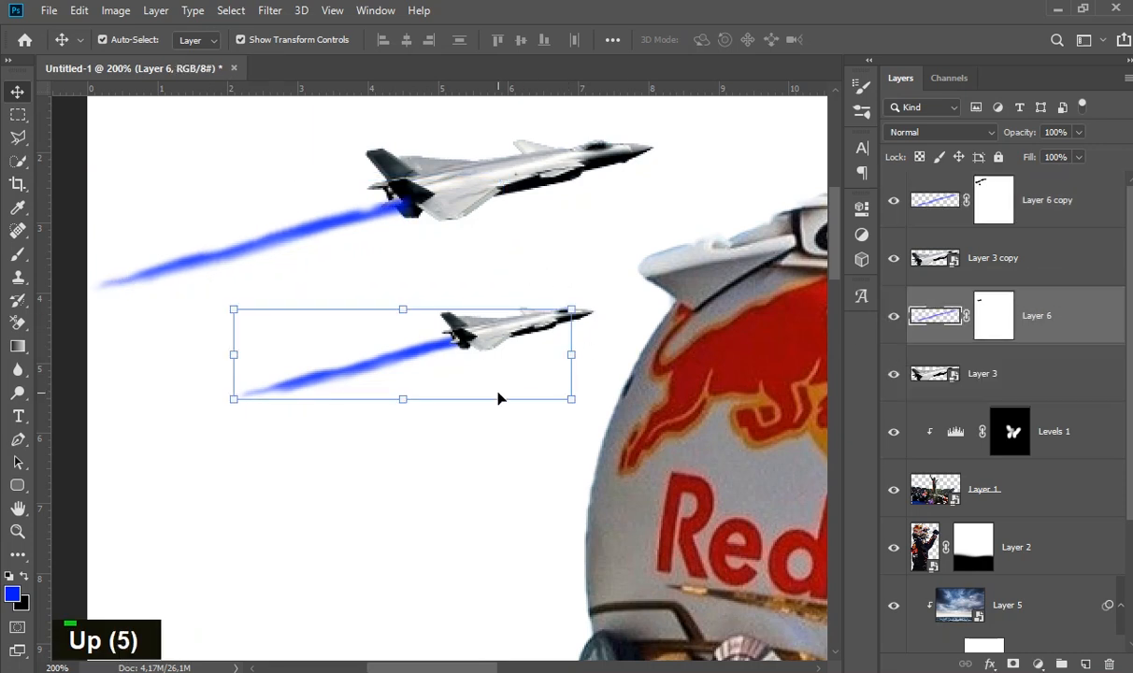
key("Down")
key("Down")
left_click_drag(984, 310, 1024, 236)
key("Up")
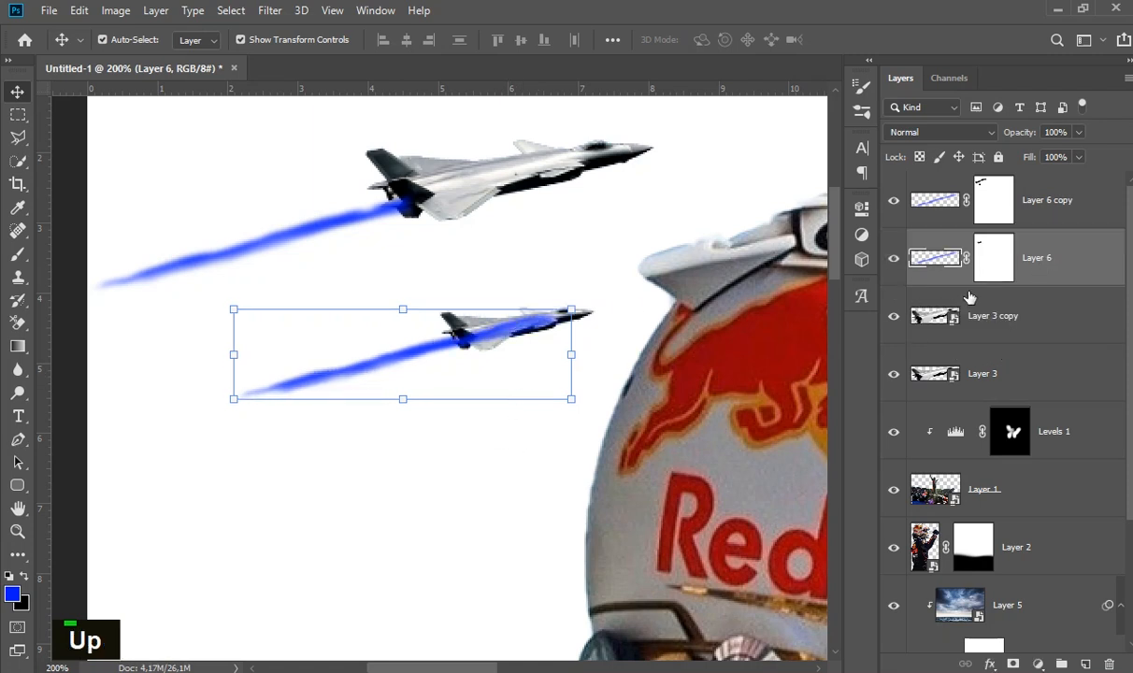
- Paint black on Layer 6's mask to hide the part of the trail that covers the smaller jet
left_click(991, 271)
key("b")
mouse_move(526, 315)
left_mouse_down()
mouse_move(493, 331)
mouse_move(498, 345)
left_mouse_up()
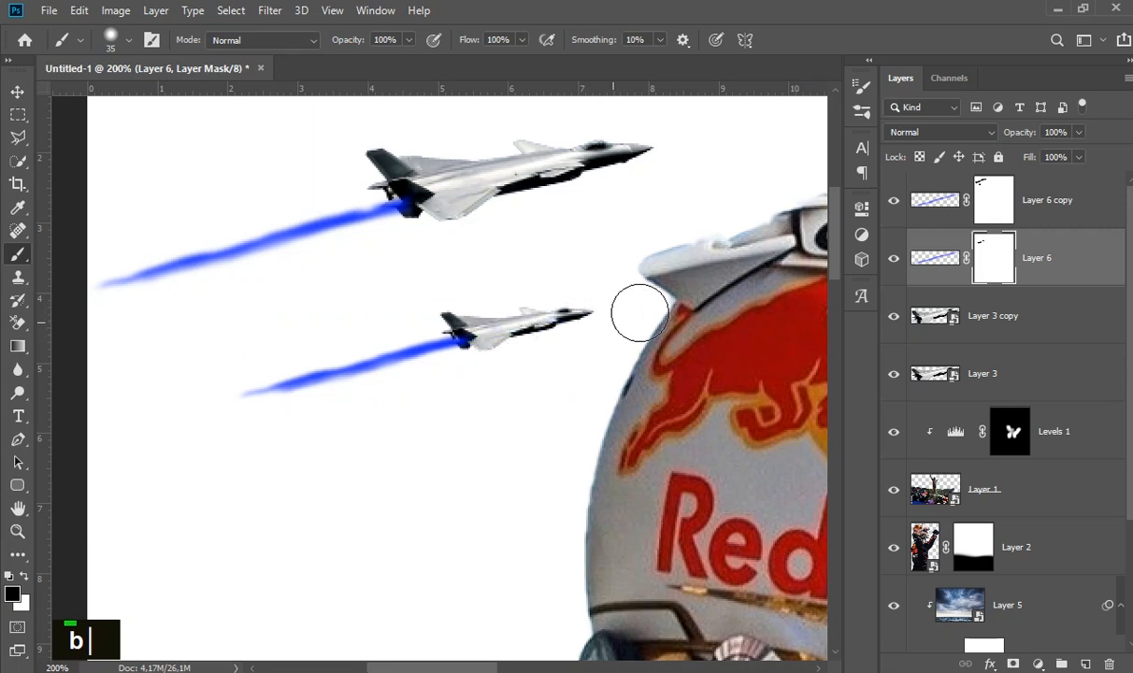
left_click(17, 91)
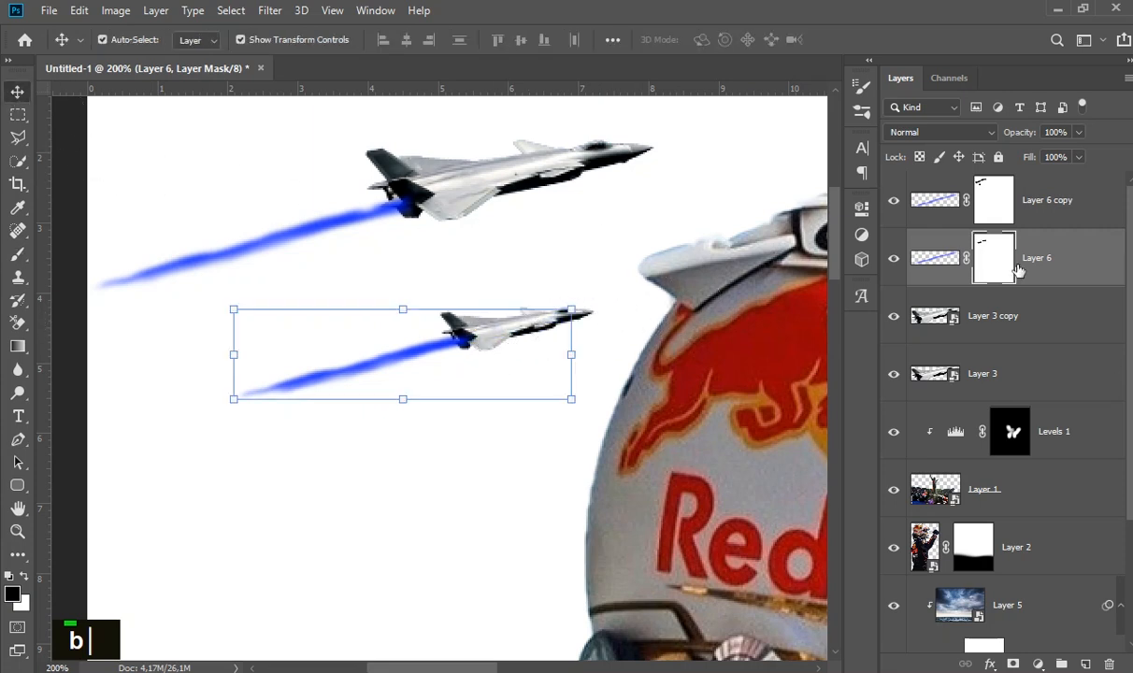
- Add a Gradient Overlay effect to Layer 6, the smaller jet's trail
left_click(1040, 663)
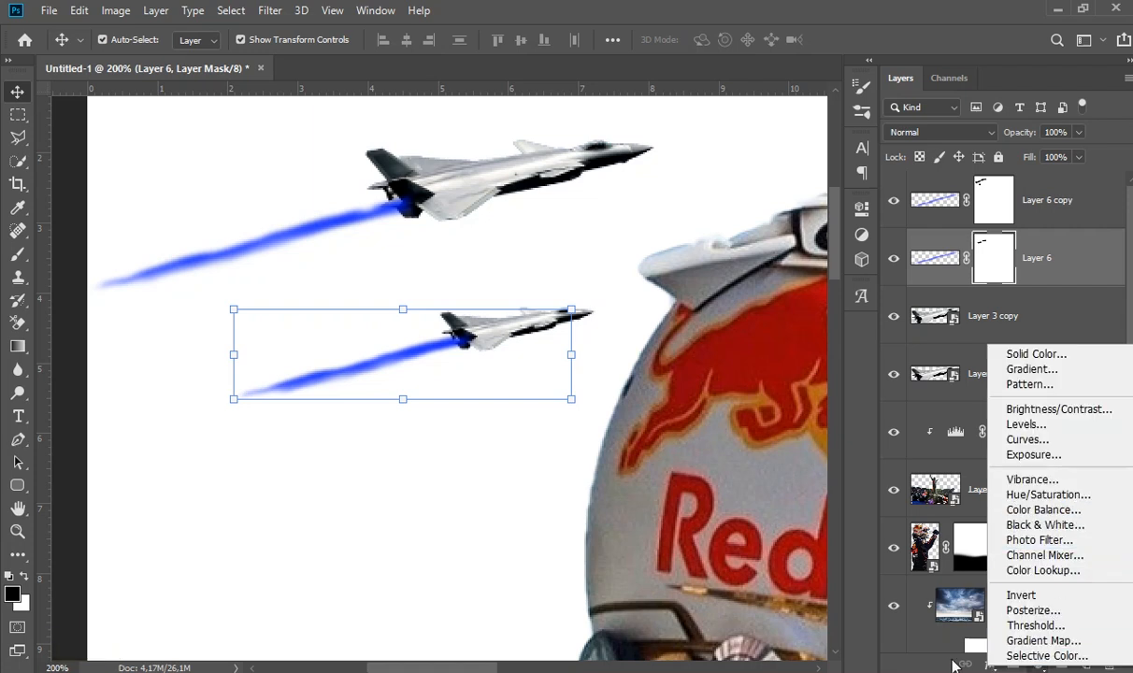
left_click(900, 628)
left_click(988, 663)
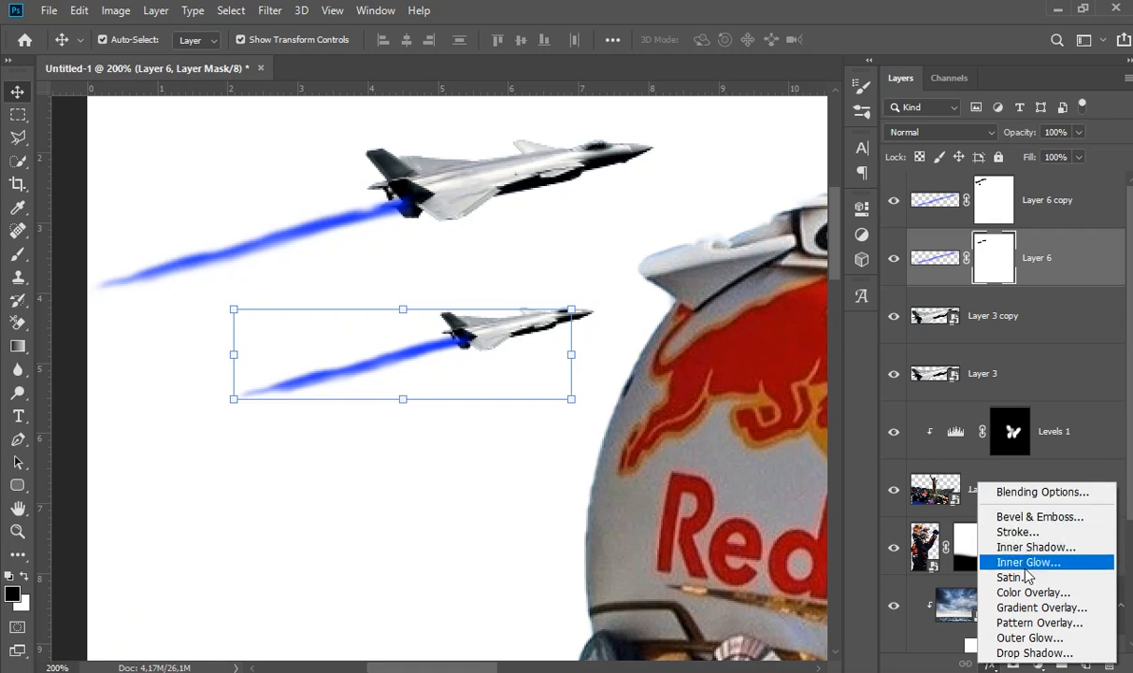
left_click(1019, 608)
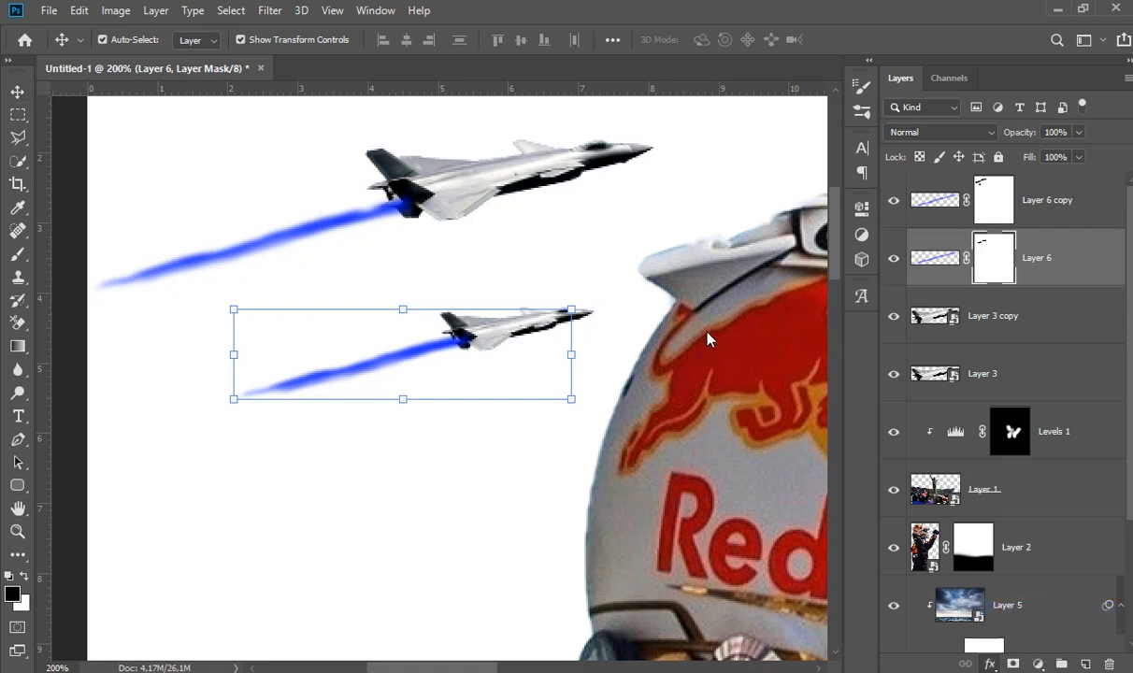
left_click_drag(706, 240, 729, 216)
left_click(208, 365, "ctrl+alt")
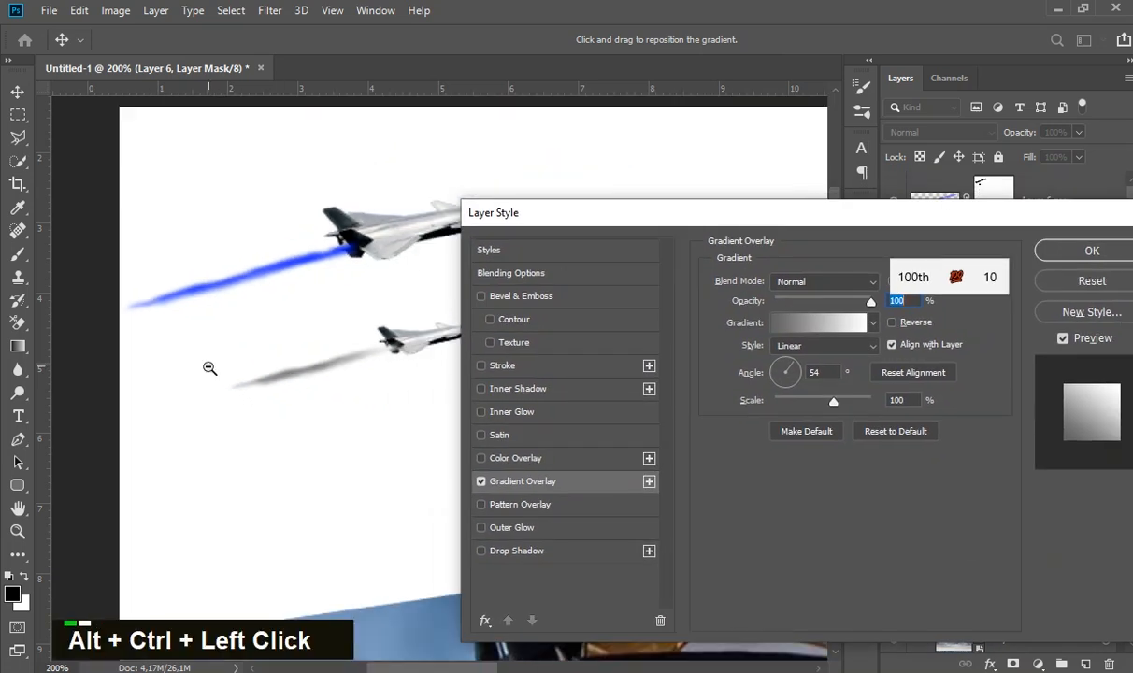
left_click(207, 365, "ctrl+alt")
left_click(311, 385, "ctrl")
left_click(312, 384, "ctrl")
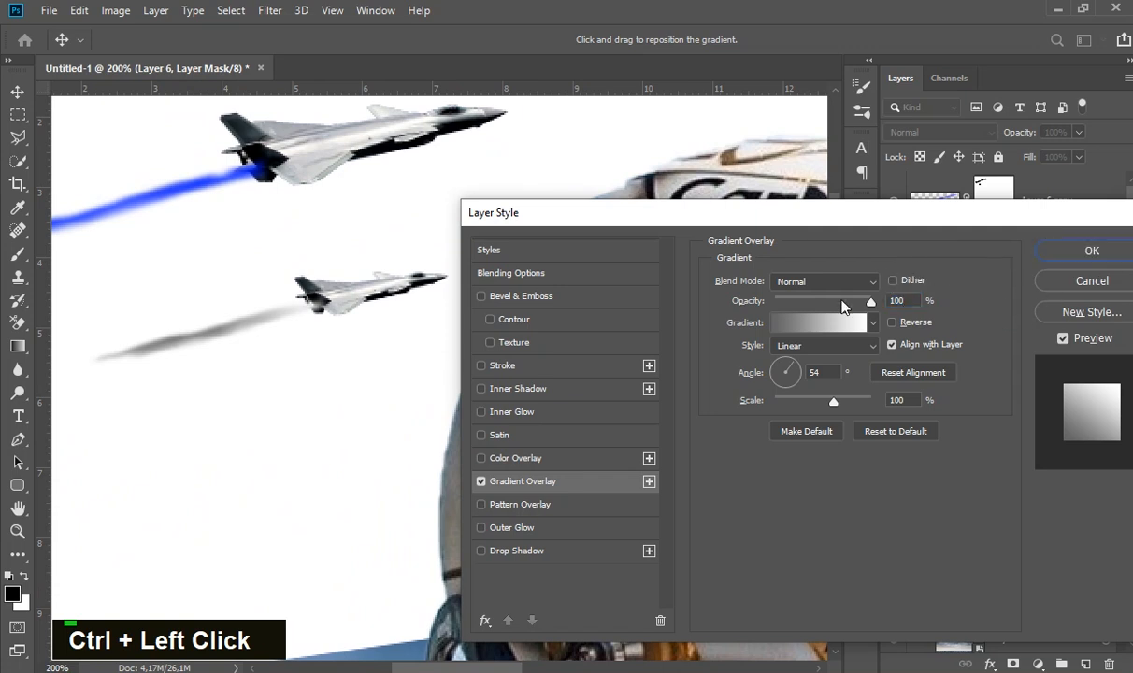
- Set the starting color stop of the overlay gradient to blue 0321ff
left_click(810, 327)
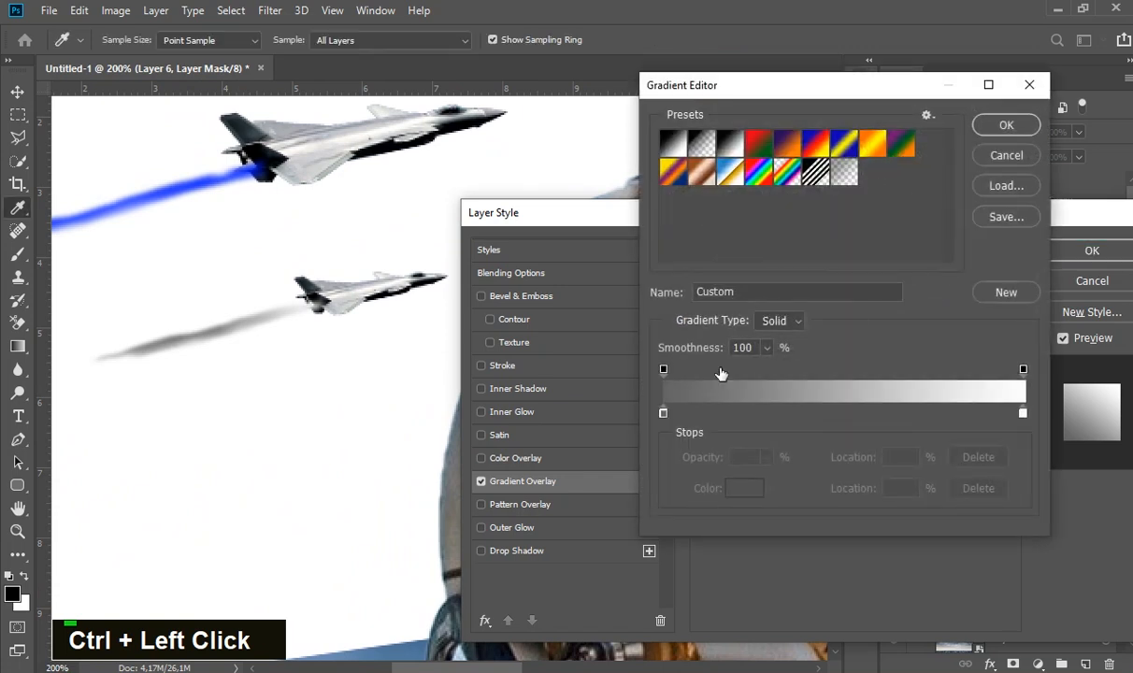
left_click(662, 412)
left_click(722, 487)
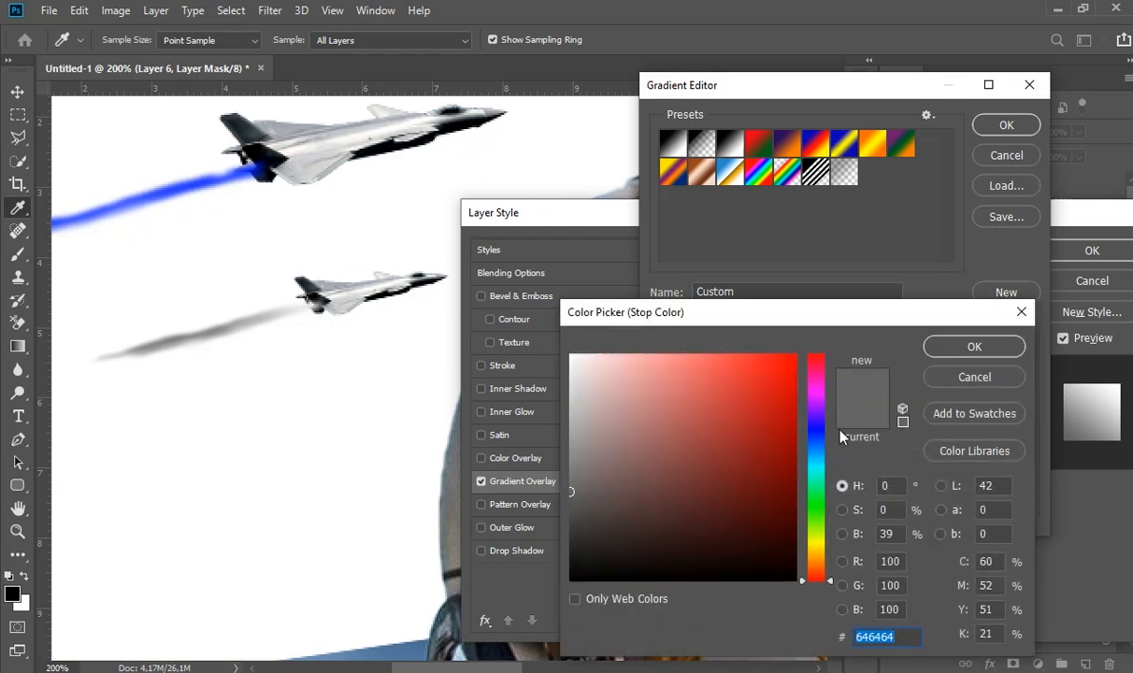
left_click(817, 436)
left_click_drag(767, 372, 789, 338)
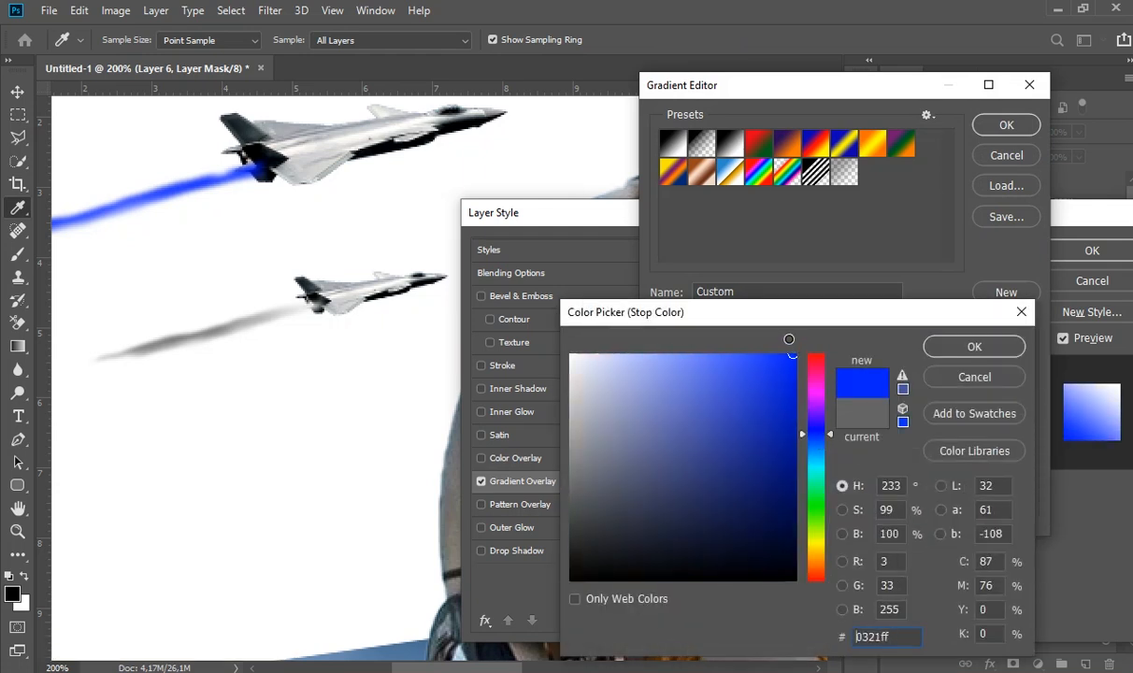
left_click(973, 347)
- Set the ending color stop of the overlay gradient to orange ffa800 and accept the gradient
left_click(1023, 412)
left_click(759, 489)
left_click_drag(814, 545, 814, 555)
left_click_drag(722, 374, 822, 319)
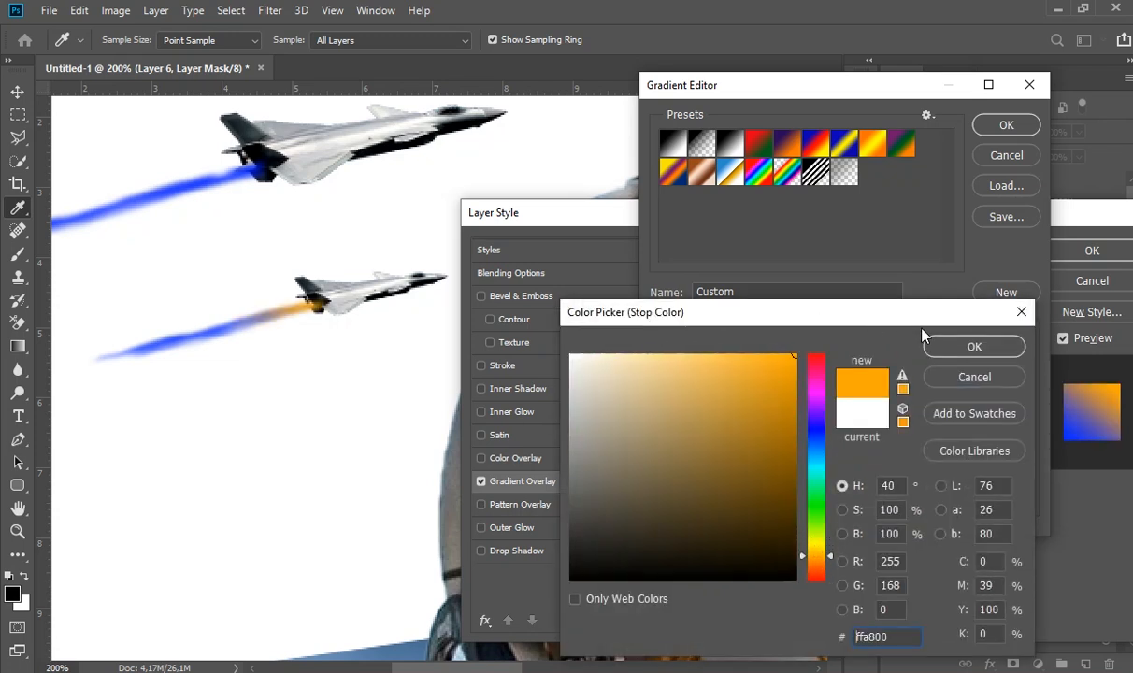
left_click(942, 346)
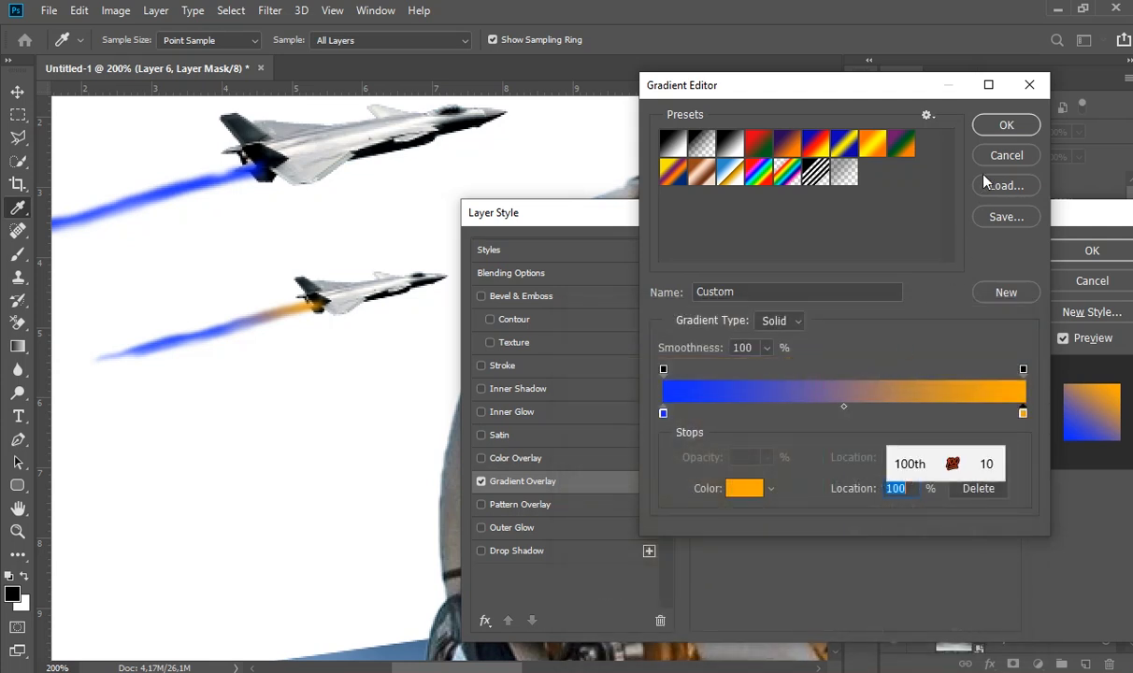
left_click(1006, 131)
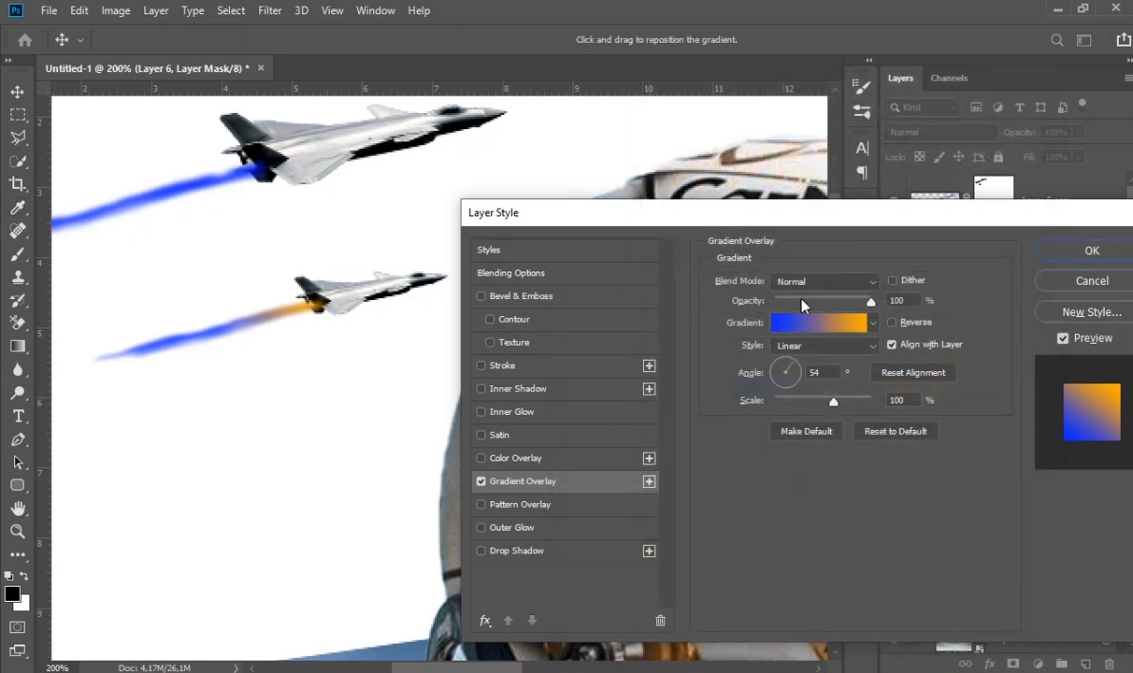
- Set the gradient overlay angle to 101°, apply it, and copy the effect to Layer 6 copy
left_click(784, 366)
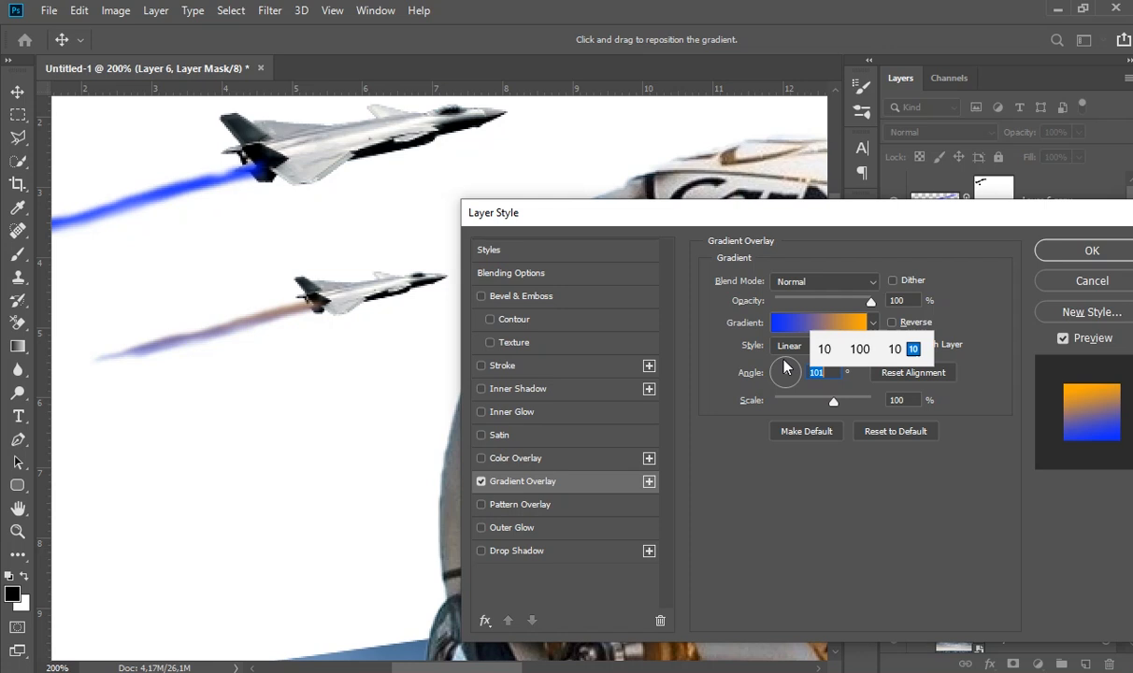
left_click(1052, 257)
left_click_drag(979, 304, 983, 208)
- Add a Levels adjustment clipped to Layer 3, the larger jet, and darken its midtones to 0,57
left_click(440, 333, "ctrl+alt")
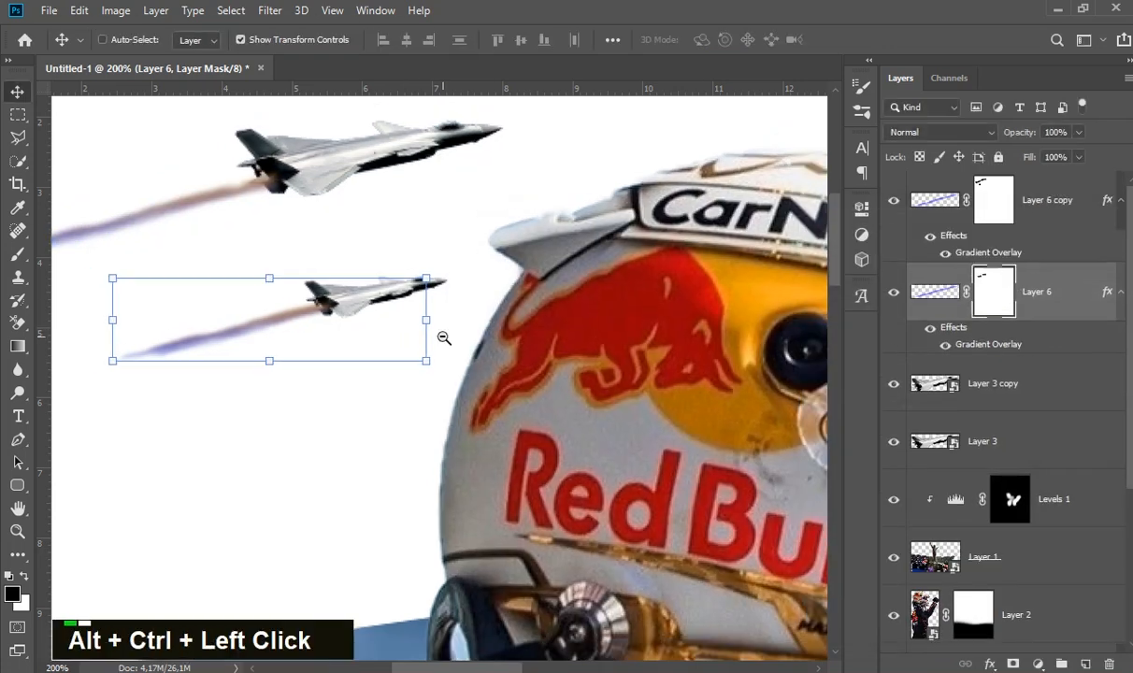
left_click(127, 318)
double_click(496, 333, "ctrl+alt")
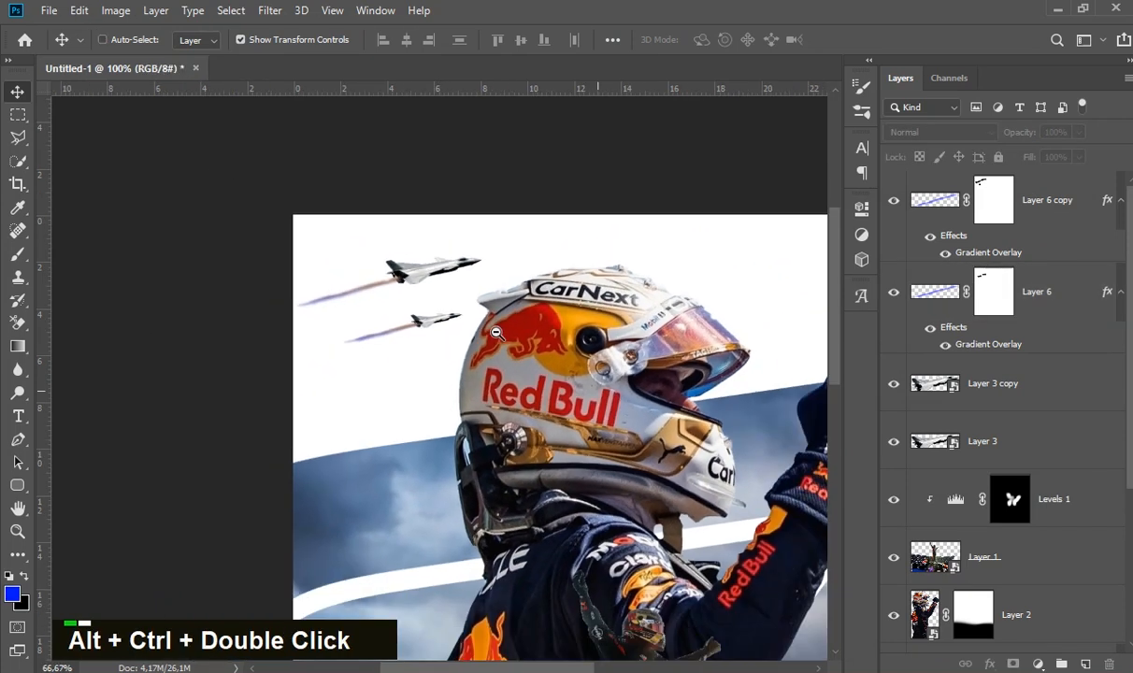
left_click(456, 289, "ctrl")
left_click(454, 274, "ctrl")
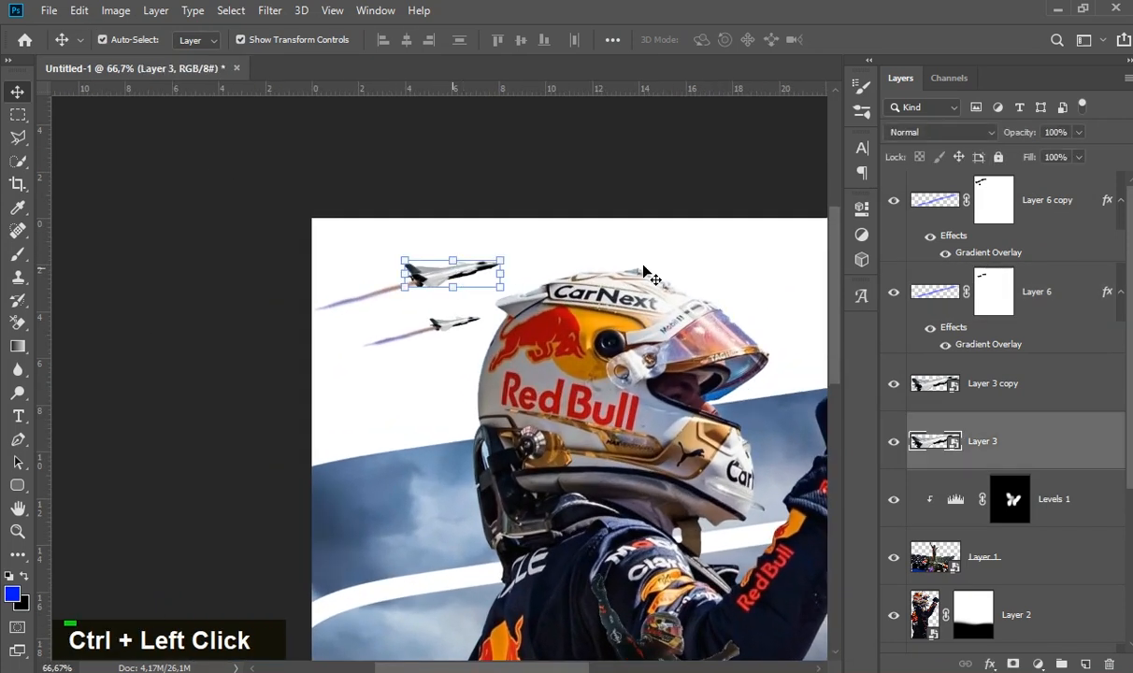
left_click(1037, 663)
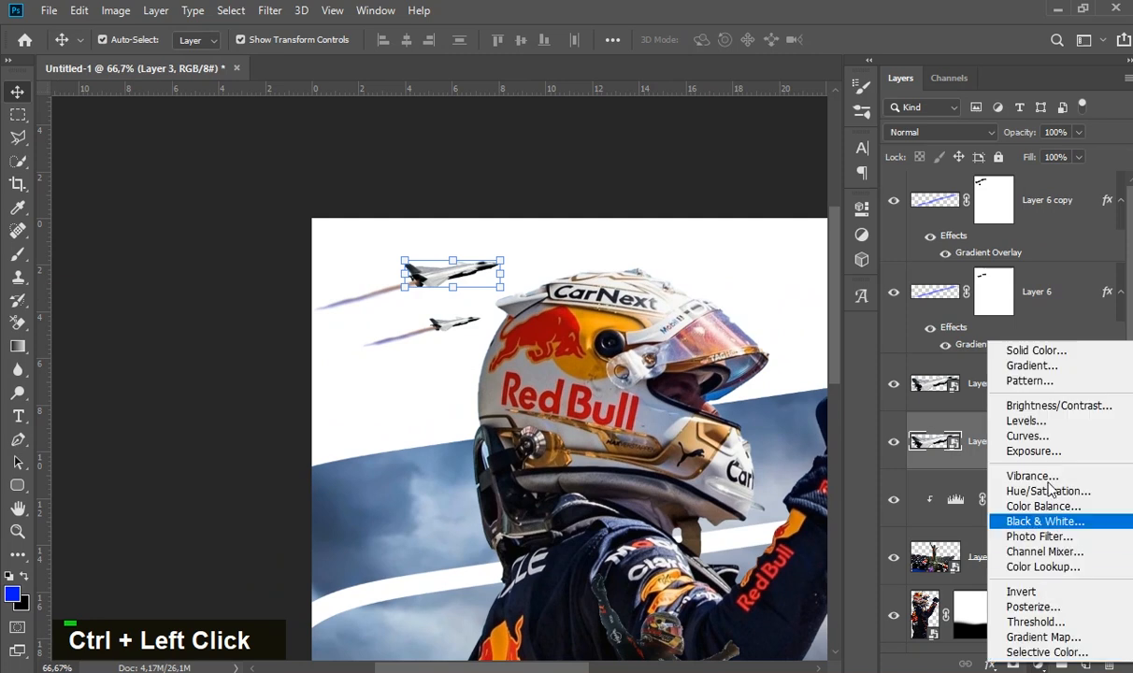
left_click(1040, 424)
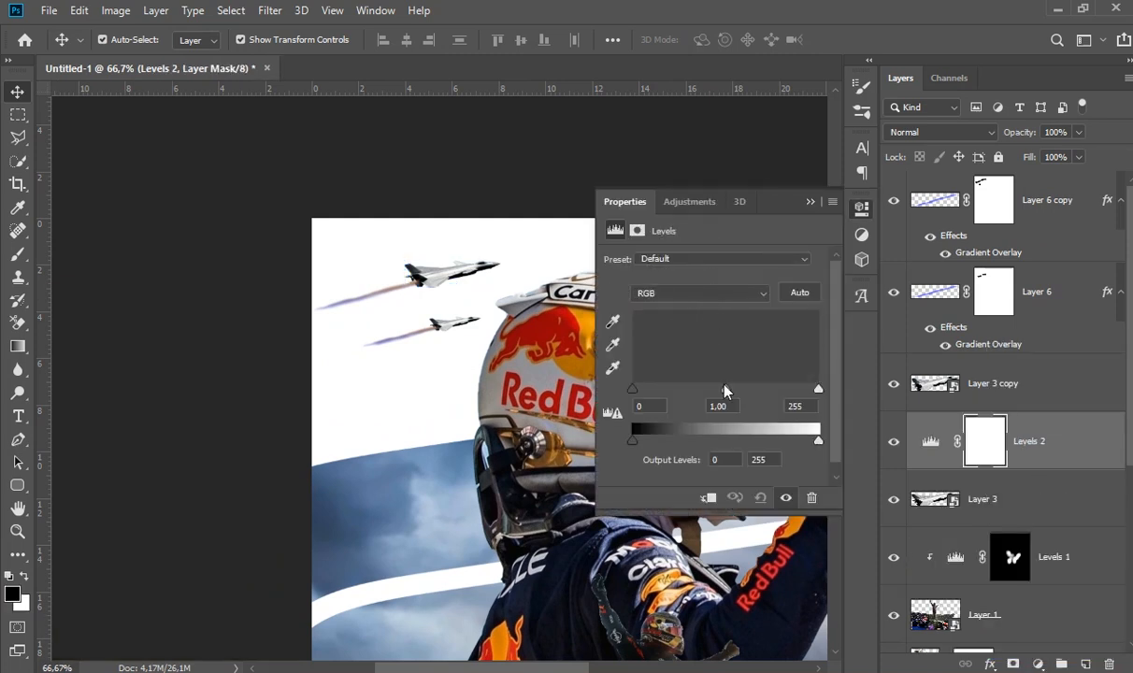
left_click(709, 498)
left_click_drag(726, 389, 711, 393)
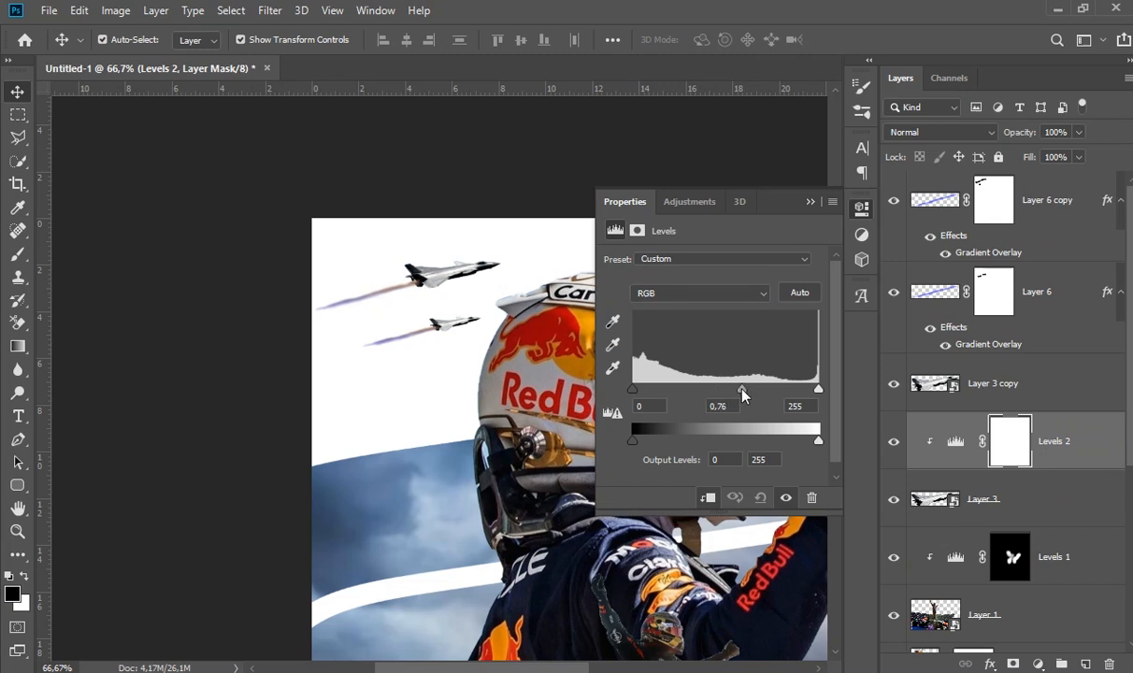
left_click_drag(743, 391, 758, 390)
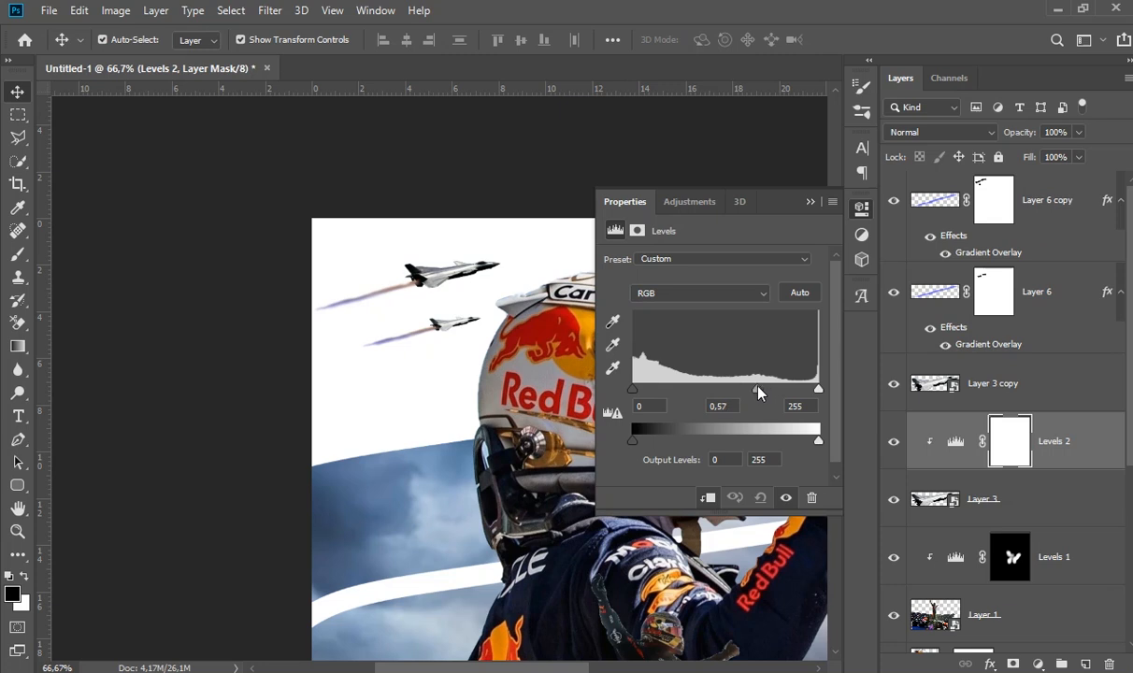
left_click(811, 202)
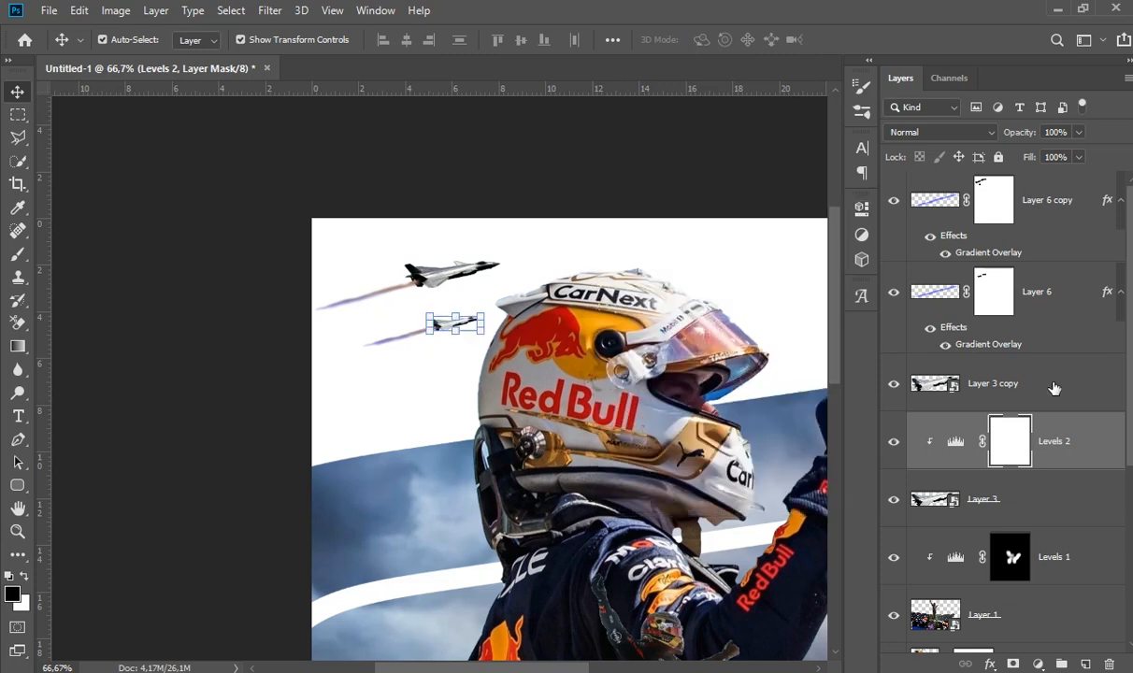
- Add a Levels adjustment clipped to Layer 3 copy, the smaller jet, and darken its midtones to 0,84
left_click(1055, 388)
left_click(1037, 664)
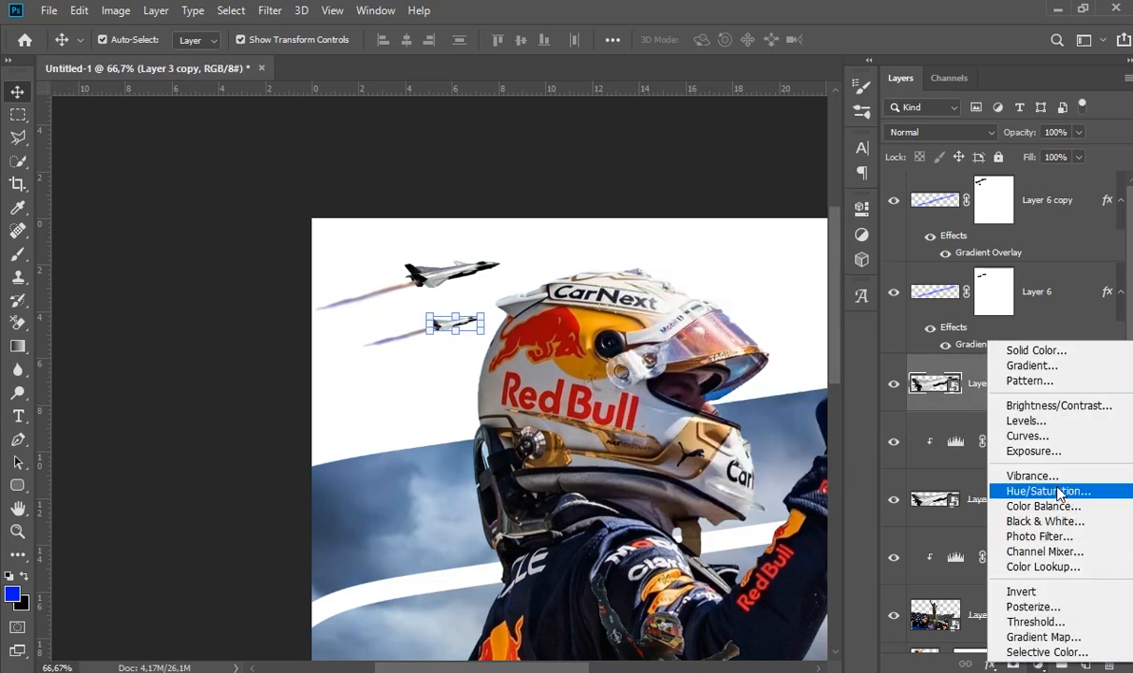
left_click(1028, 420)
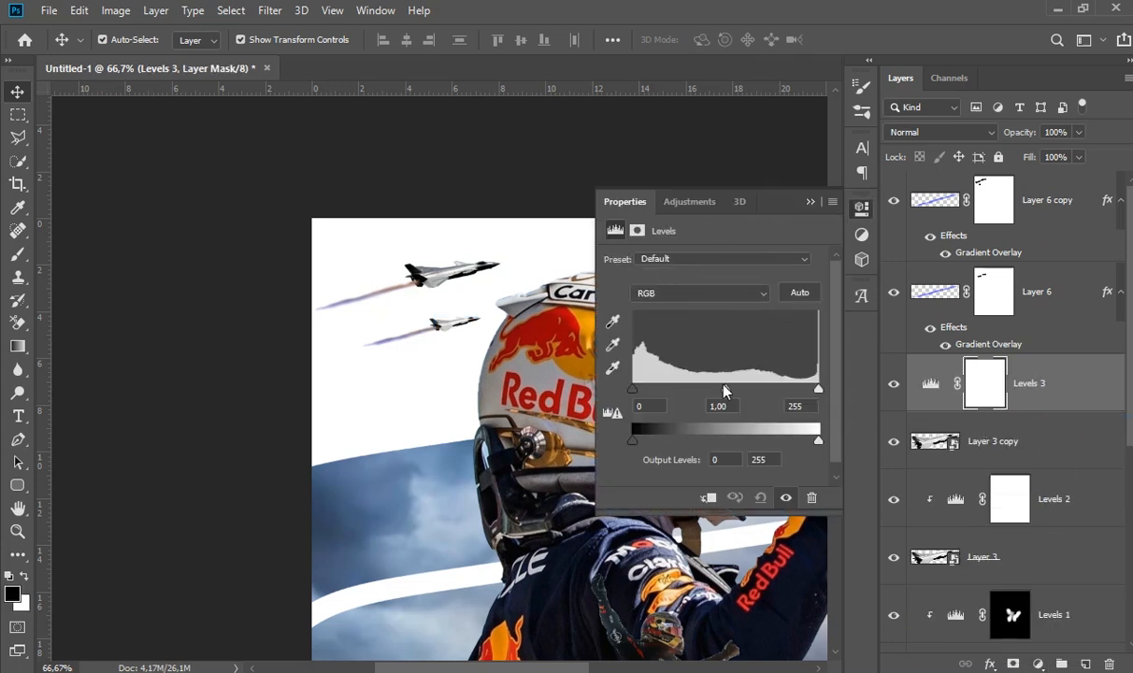
left_click_drag(735, 394, 739, 393)
left_click(707, 497)
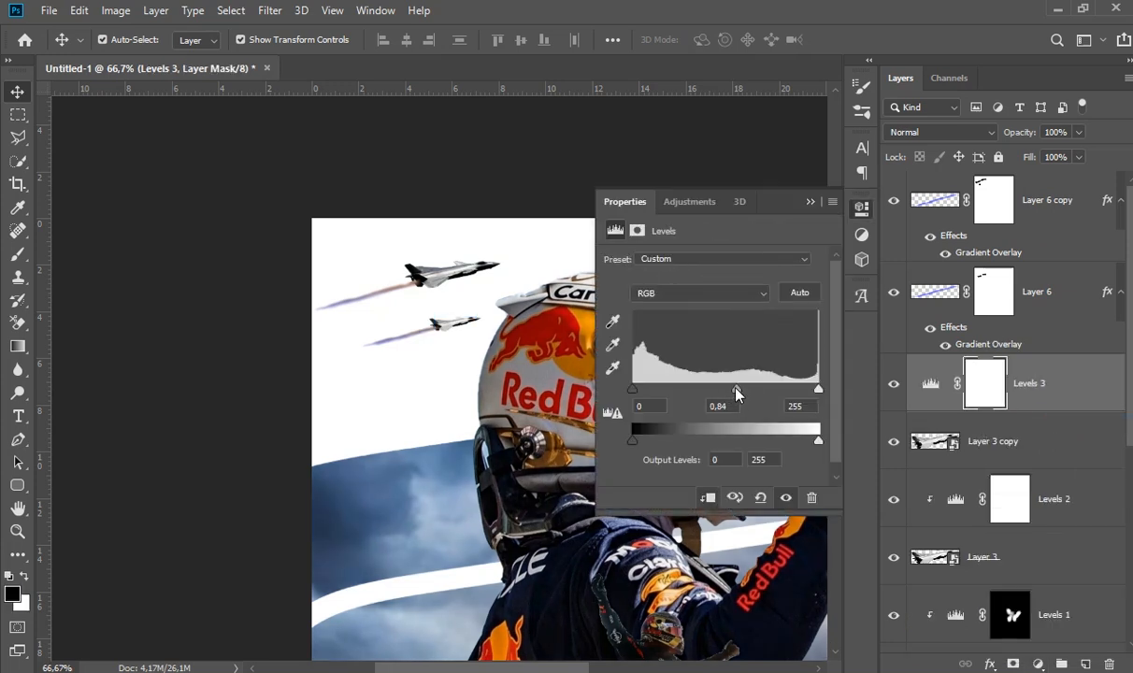
left_click(810, 203)
- Apply a Gaussian Blur with a 1,4 pixel radius to the smaller jet on Layer 3 copy
left_click(945, 453)
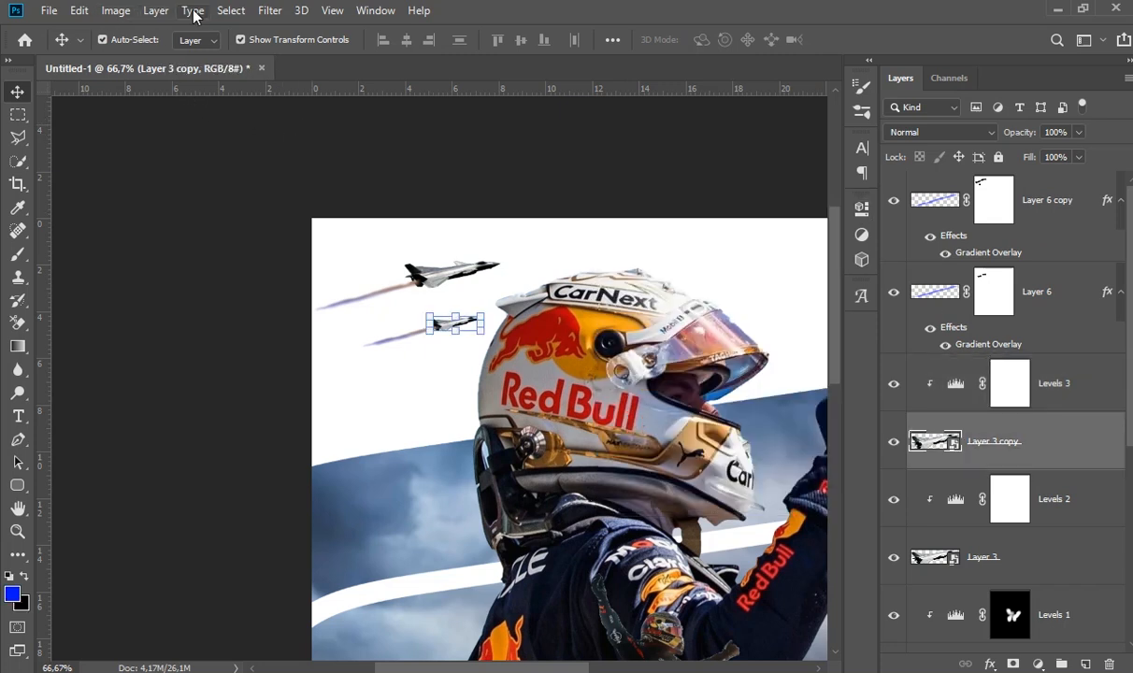
left_click(119, 17)
mouse_move(81, 11)
mouse_move(270, 11)
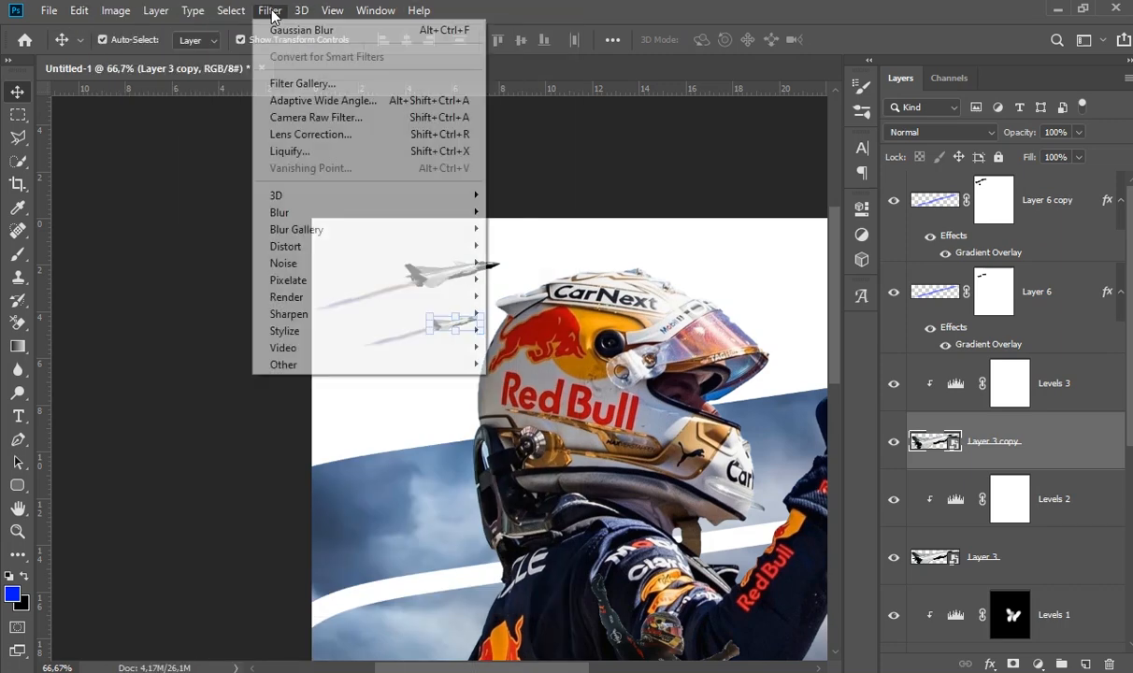
mouse_move(397, 212)
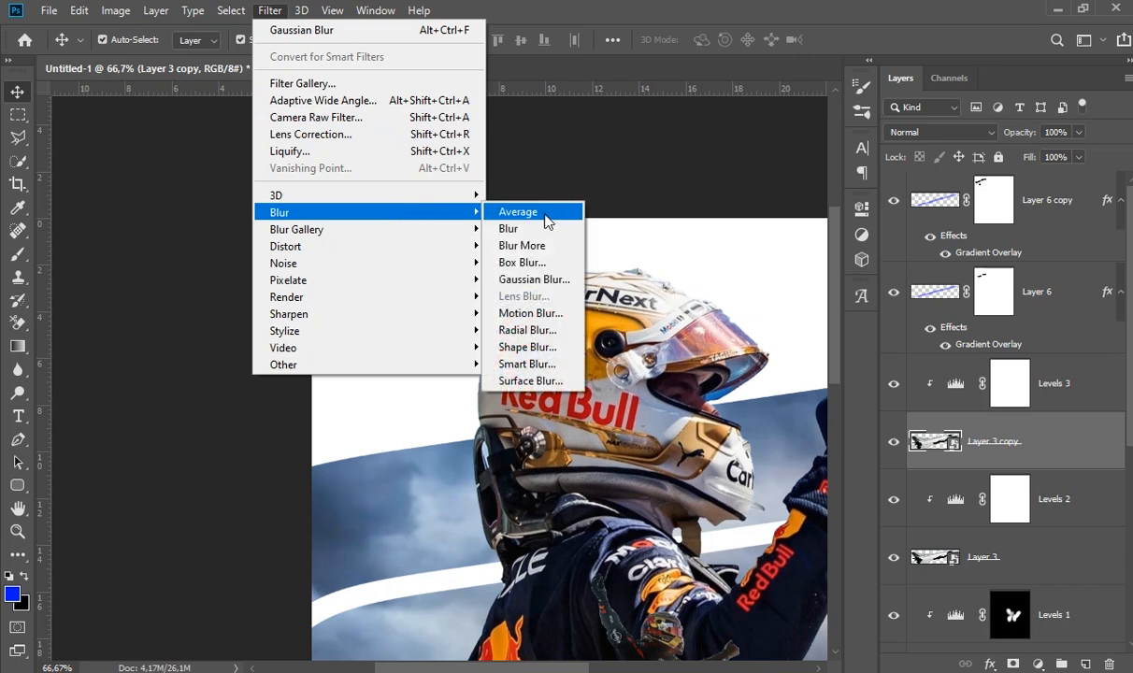
left_click(531, 279)
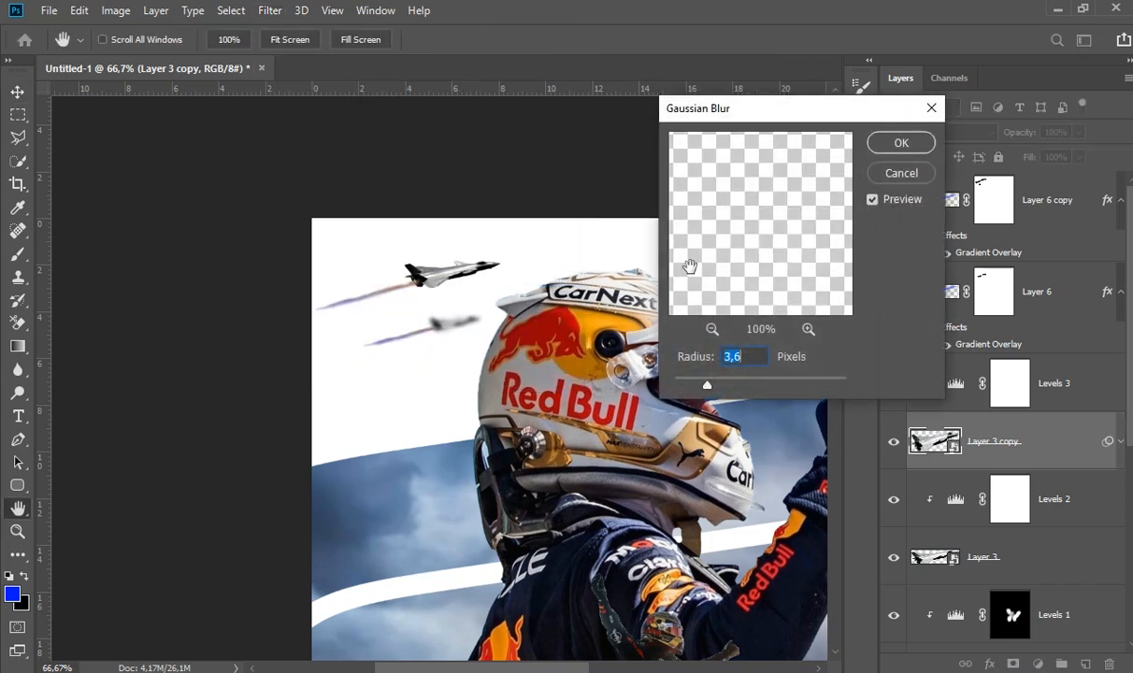
left_click_drag(691, 379, 686, 386)
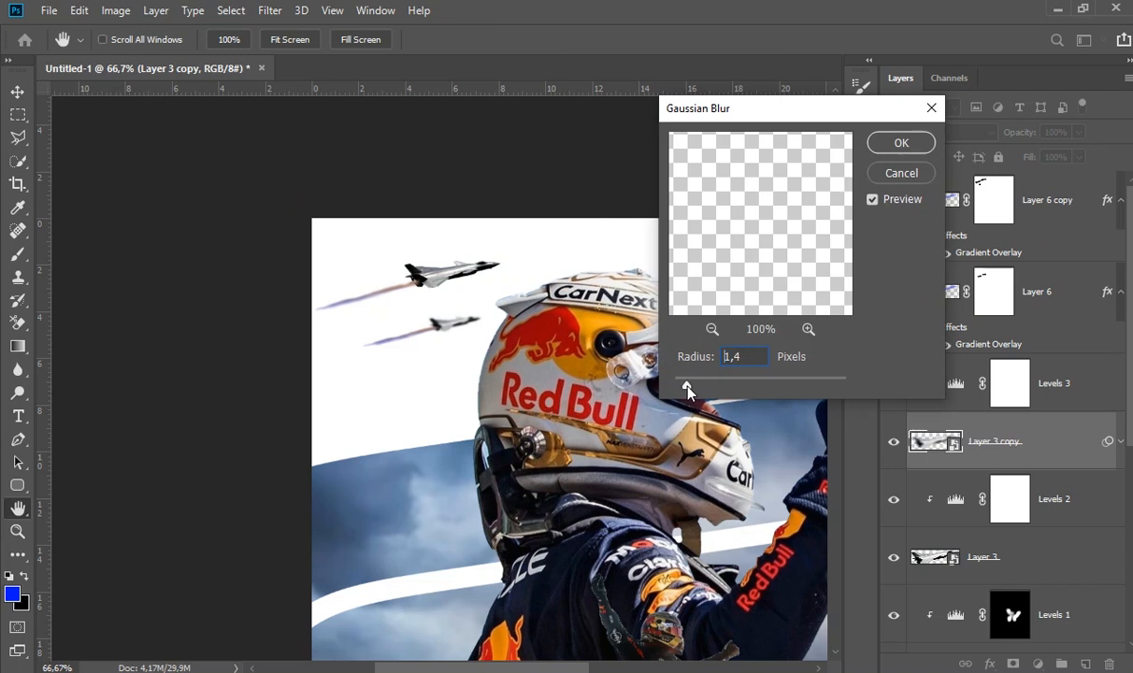
key("Return")
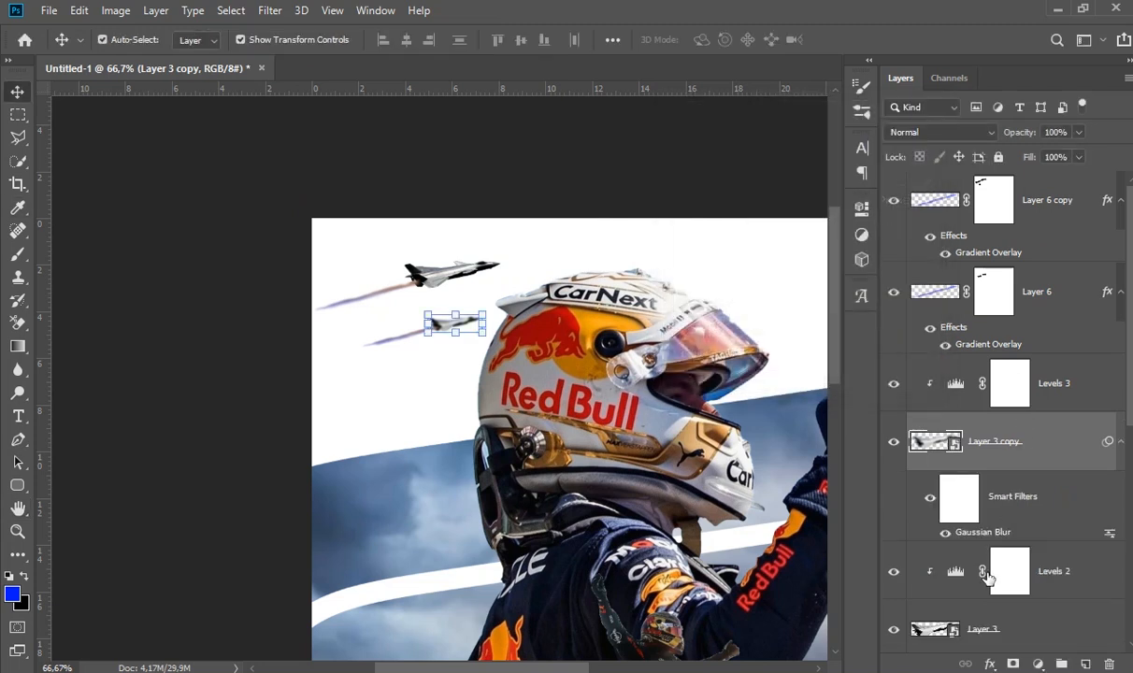
- Apply a Gaussian Blur with a 1,1 pixel radius to the larger jet on Layer 3
scroll(1031, 545, "down", 2)
left_click(956, 443)
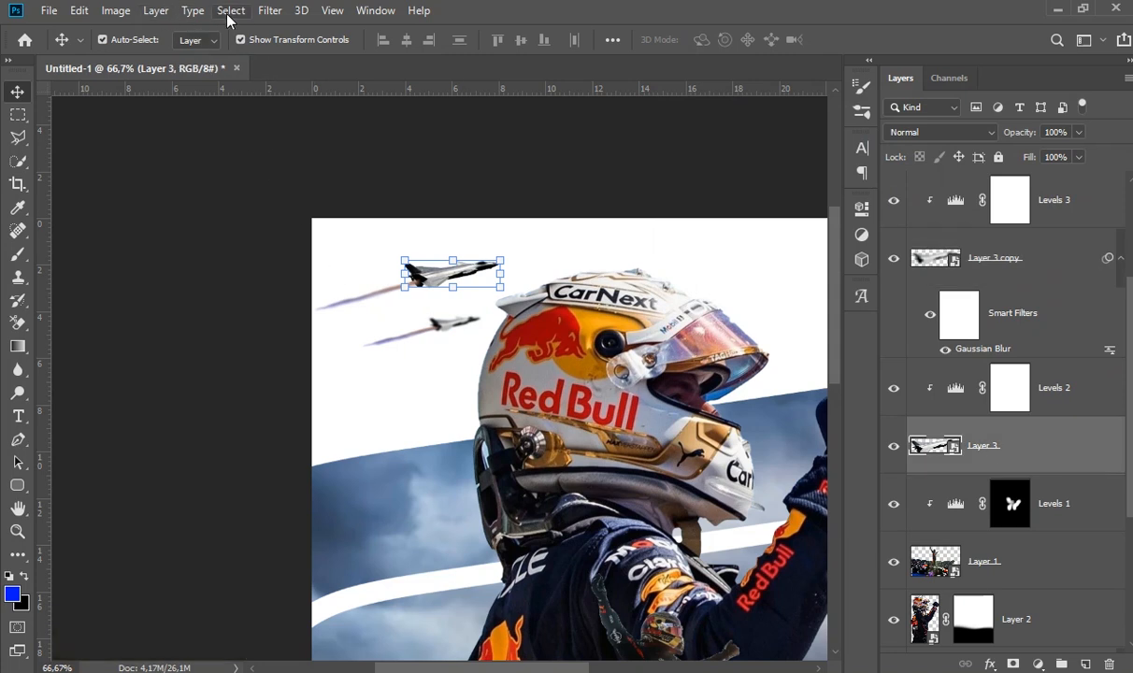
left_click(269, 11)
mouse_move(420, 221)
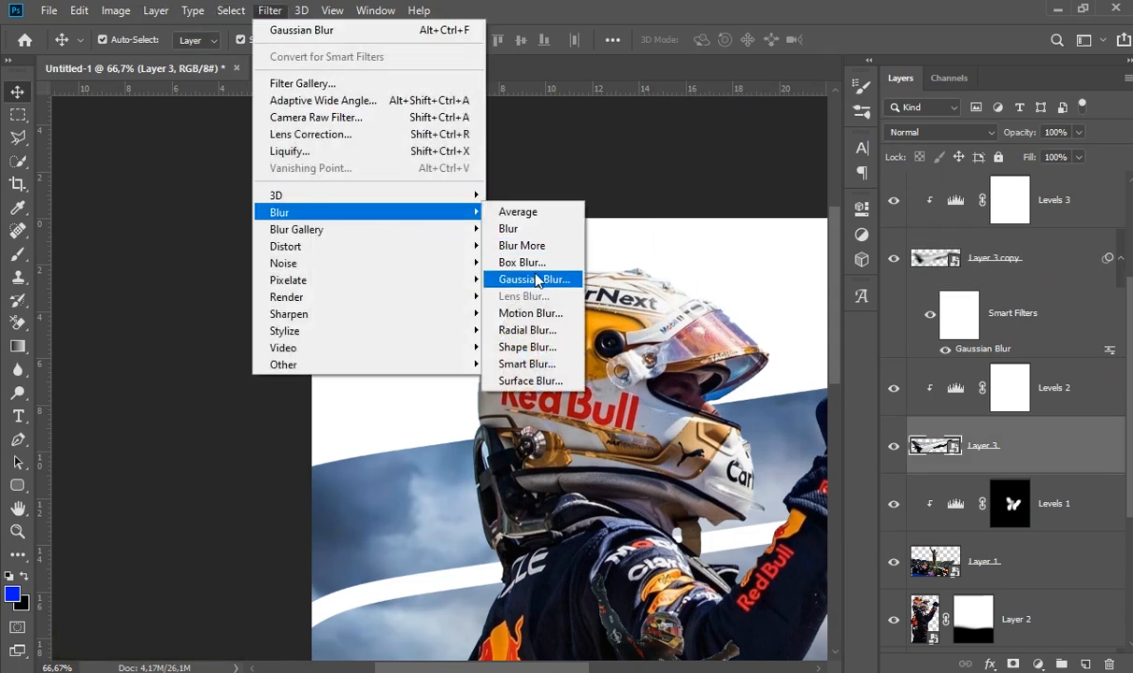
left_click(535, 278)
left_click_drag(688, 385, 683, 384)
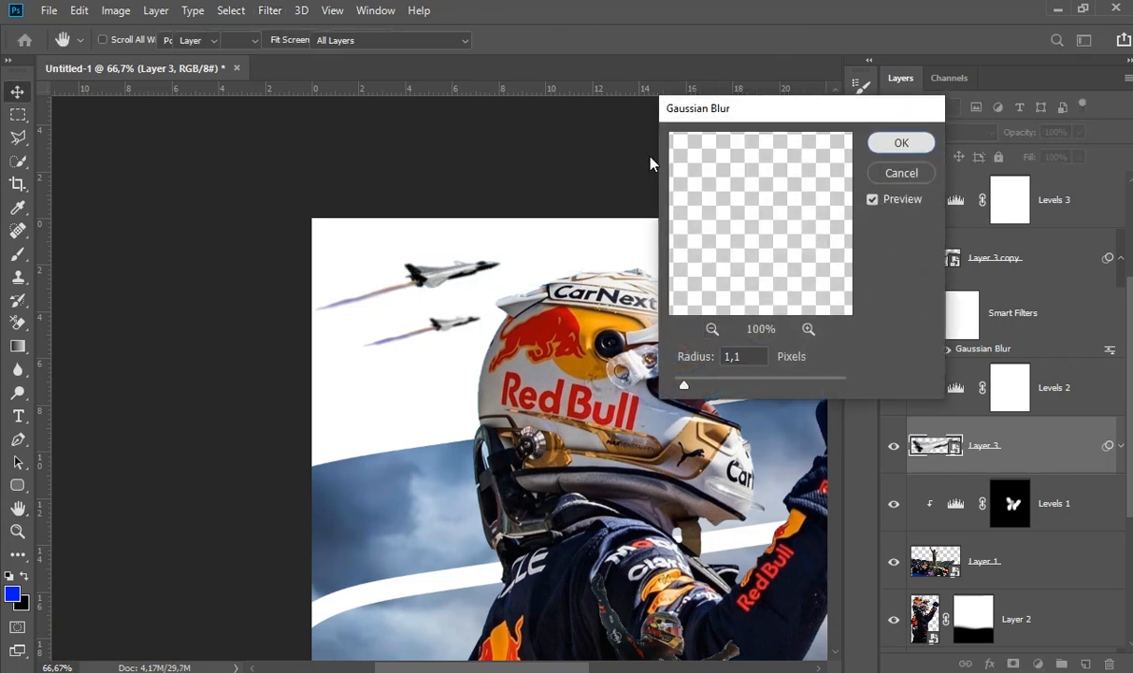
left_click(563, 144)
- Add a Levels adjustment clipped to Layer 2, the large driver, with midtones at 1,36 and white input at 237
left_click_drag(661, 367, 469, 309)
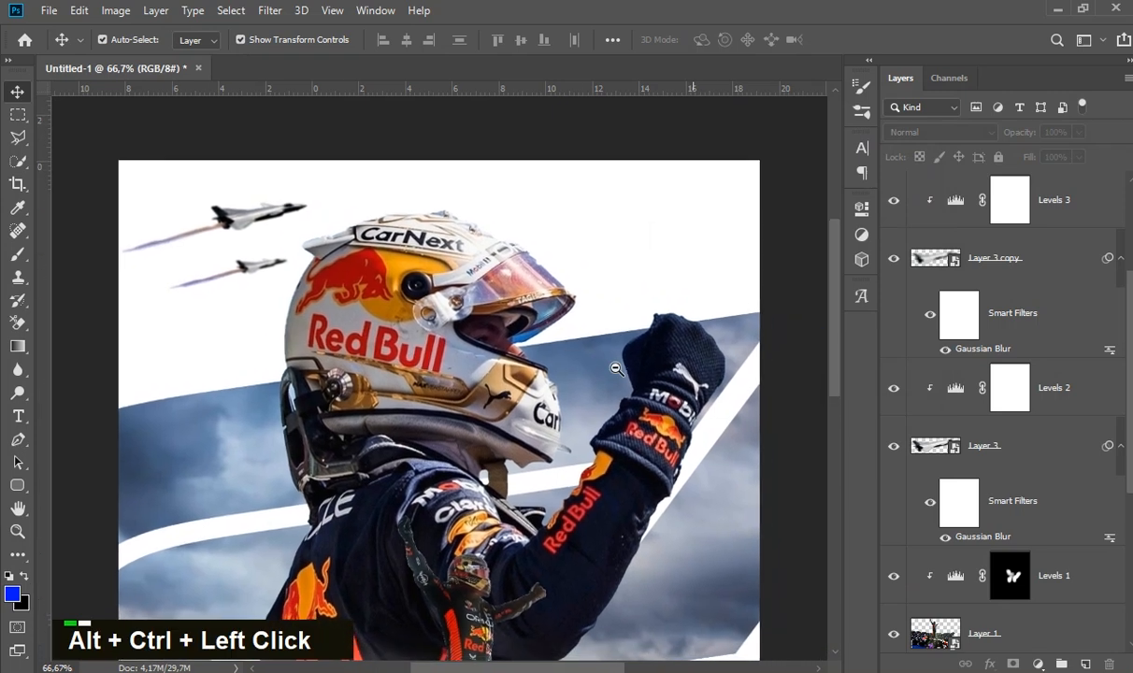
left_click(616, 368, "ctrl+alt")
left_click(616, 368, "ctrl+alt")
left_click_drag(688, 331, 757, 282)
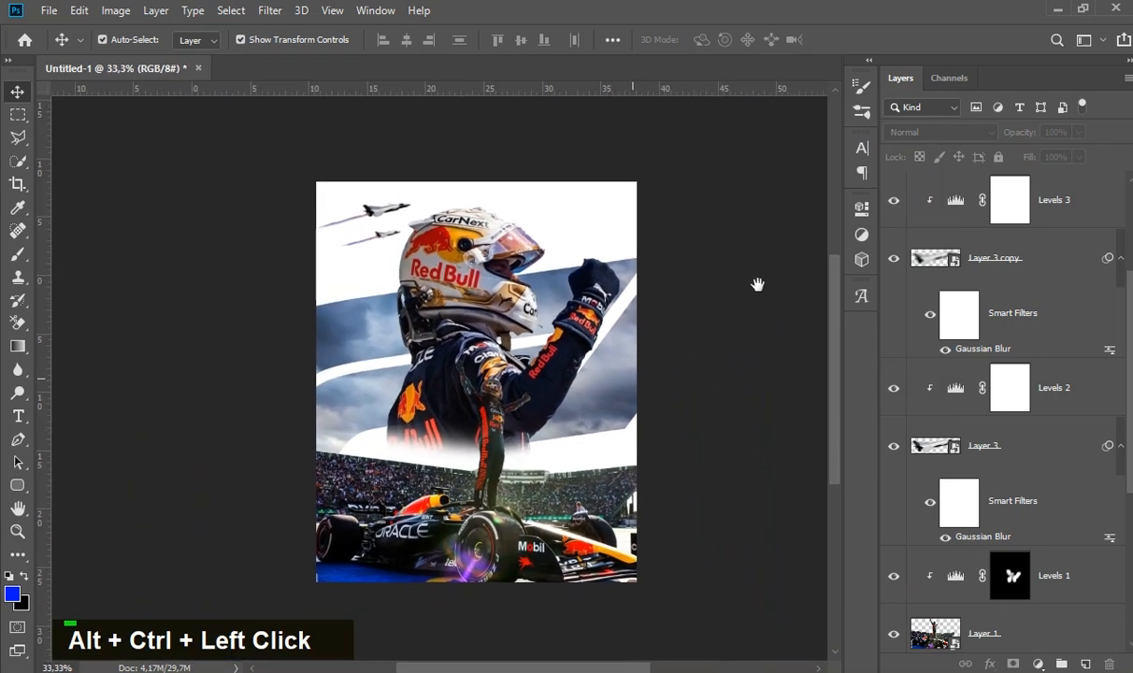
left_click(491, 300, "ctrl+alt")
scroll(1091, 555, "down", 3)
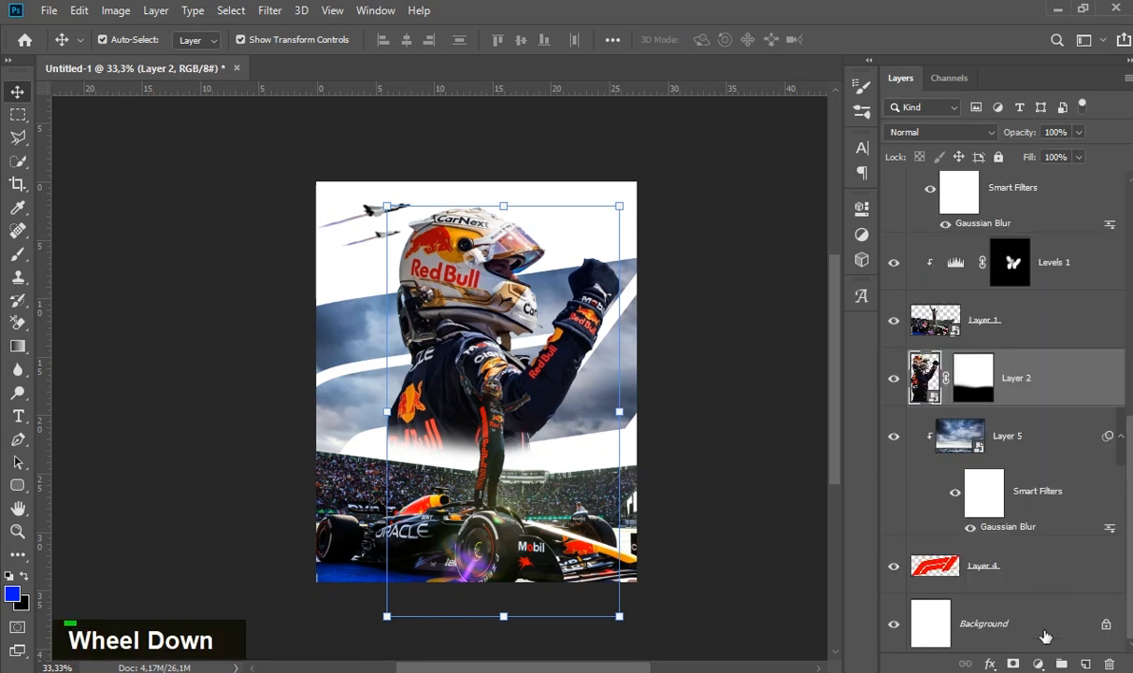
left_click(1038, 664)
left_click(1045, 421)
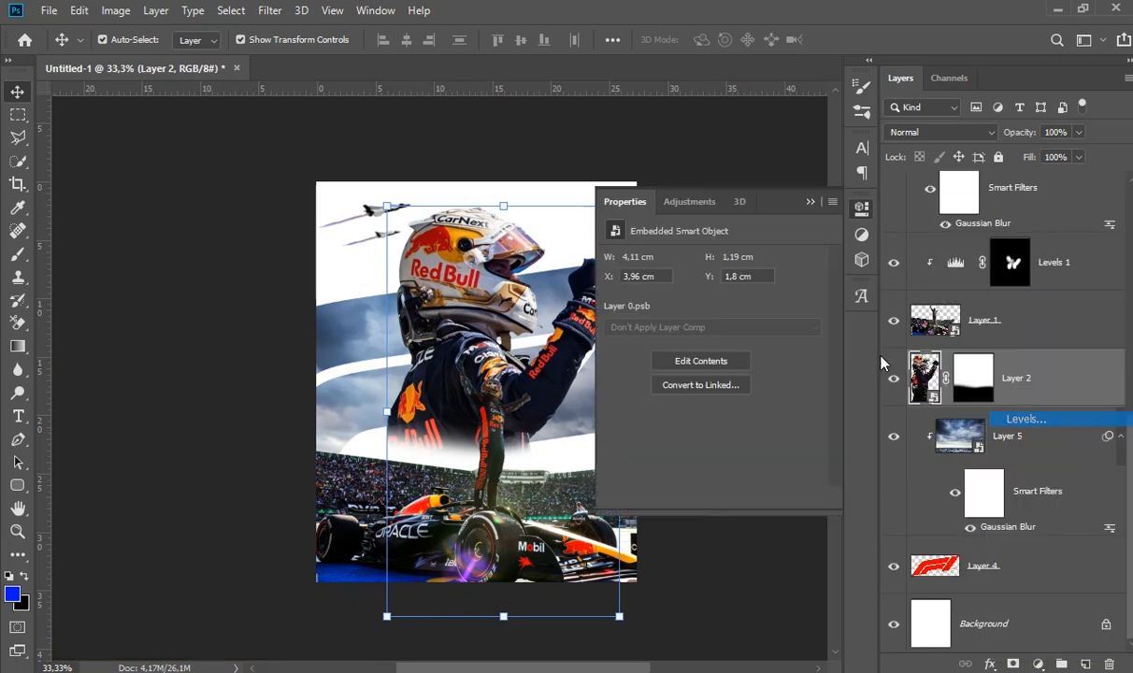
left_click(707, 497)
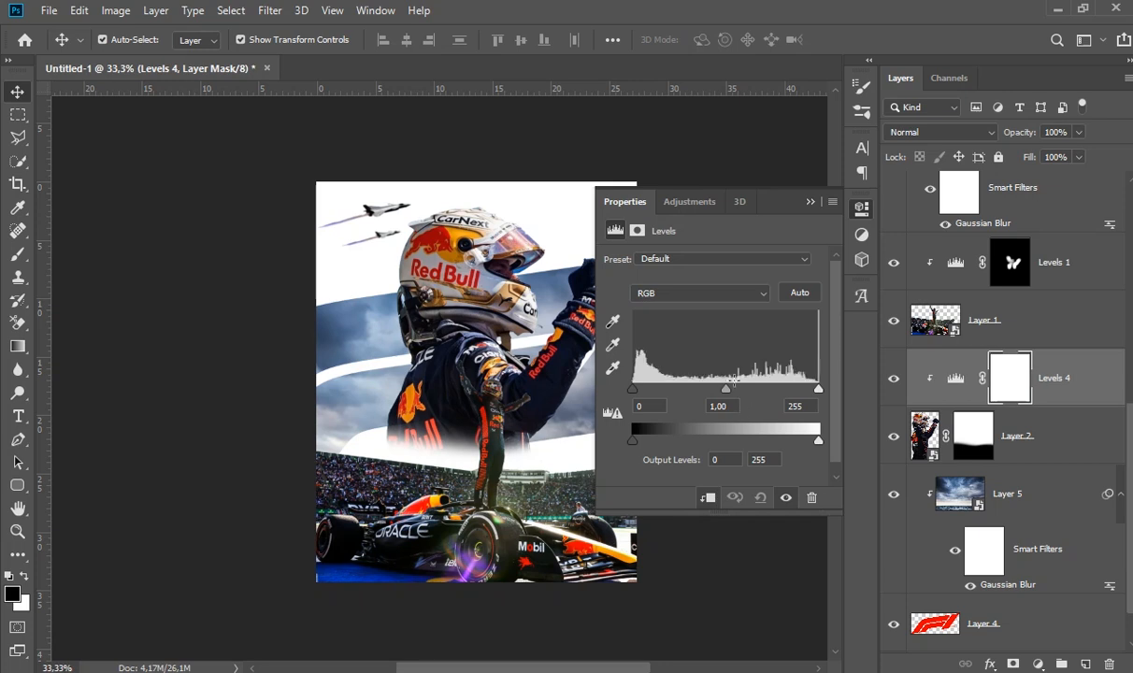
mouse_move(730, 388)
left_mouse_down()
mouse_move(697, 384)
mouse_move(713, 388)
left_mouse_up()
left_click_drag(819, 388, 809, 391)
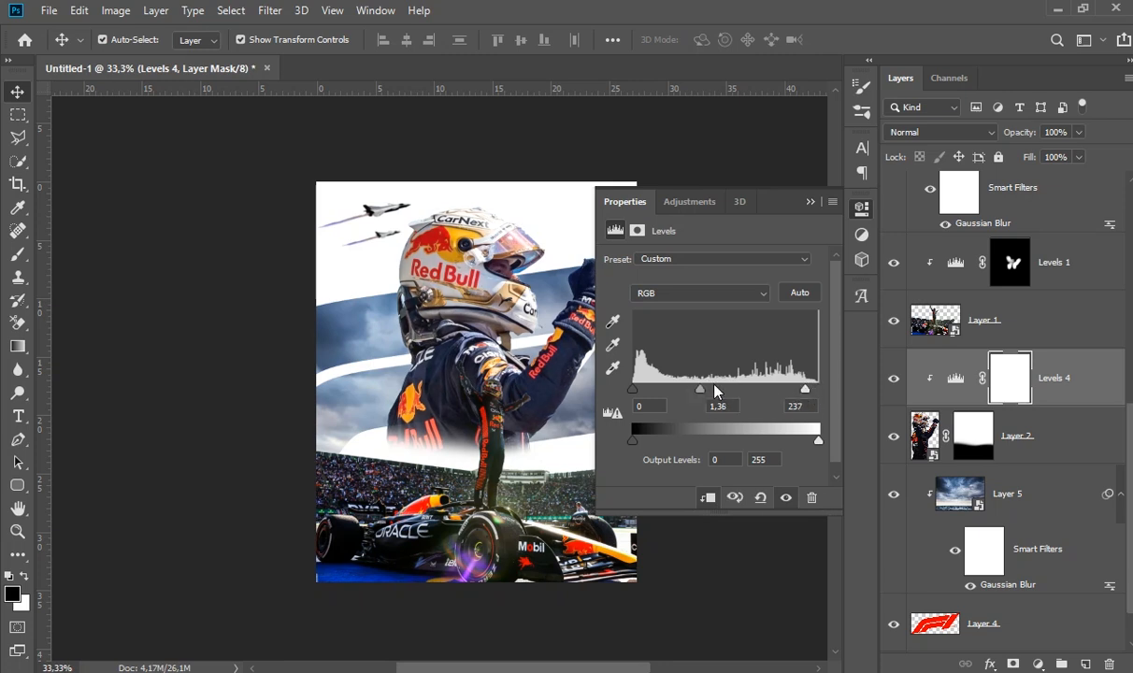
left_click(810, 201)
- Paint white on Layer 2's mask with a 299 px soft brush to reveal more of the driver's lower torso
left_click(1040, 461)
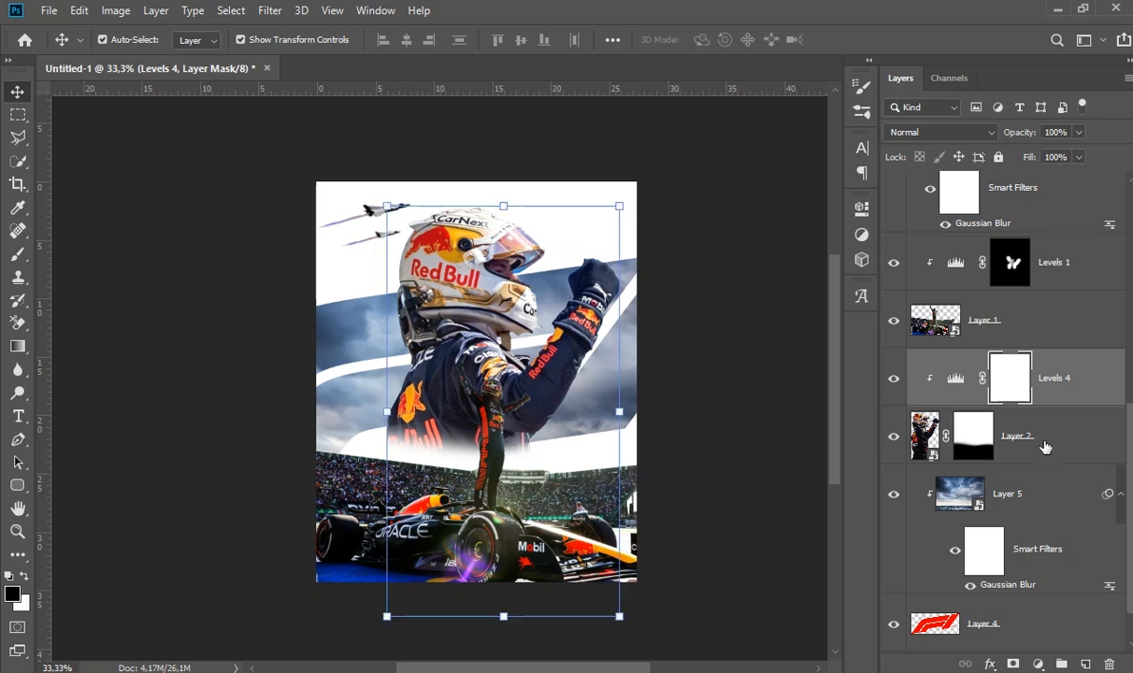
left_click(17, 255)
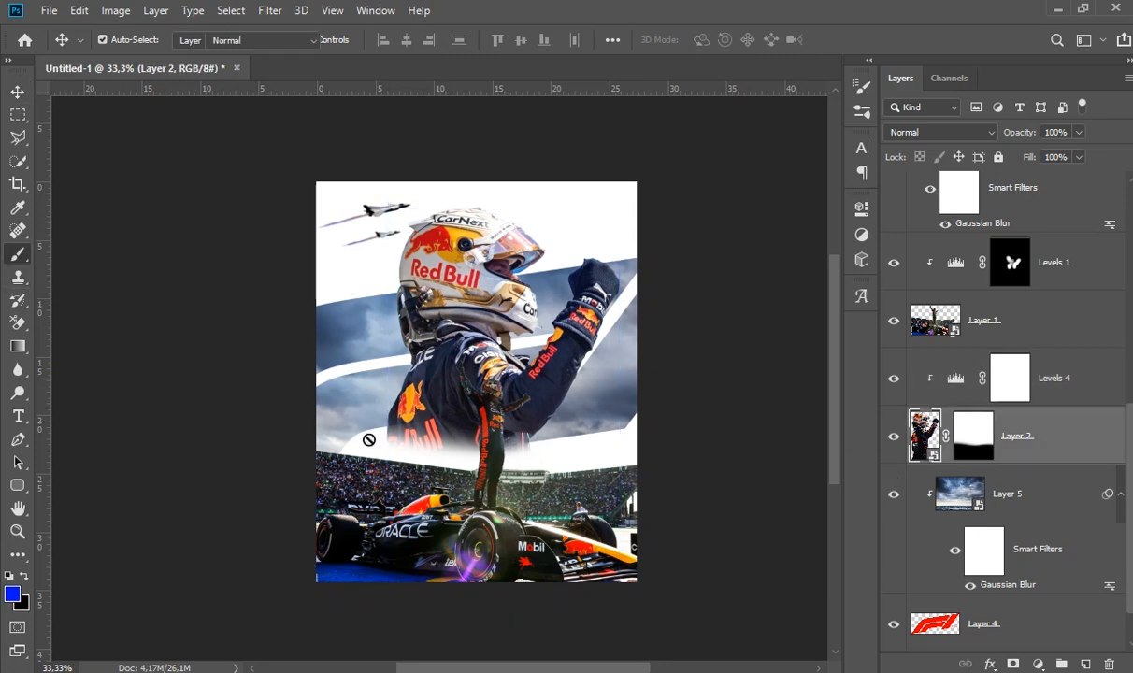
left_click(988, 447)
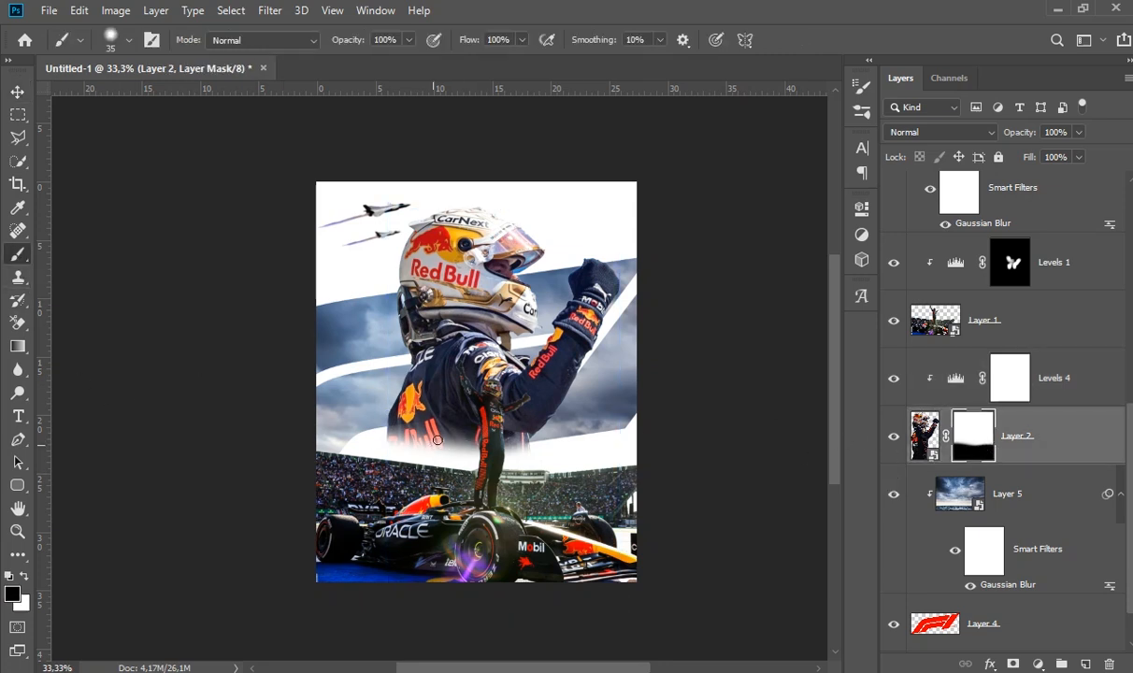
left_click_drag(499, 395, 536, 395, "alt")
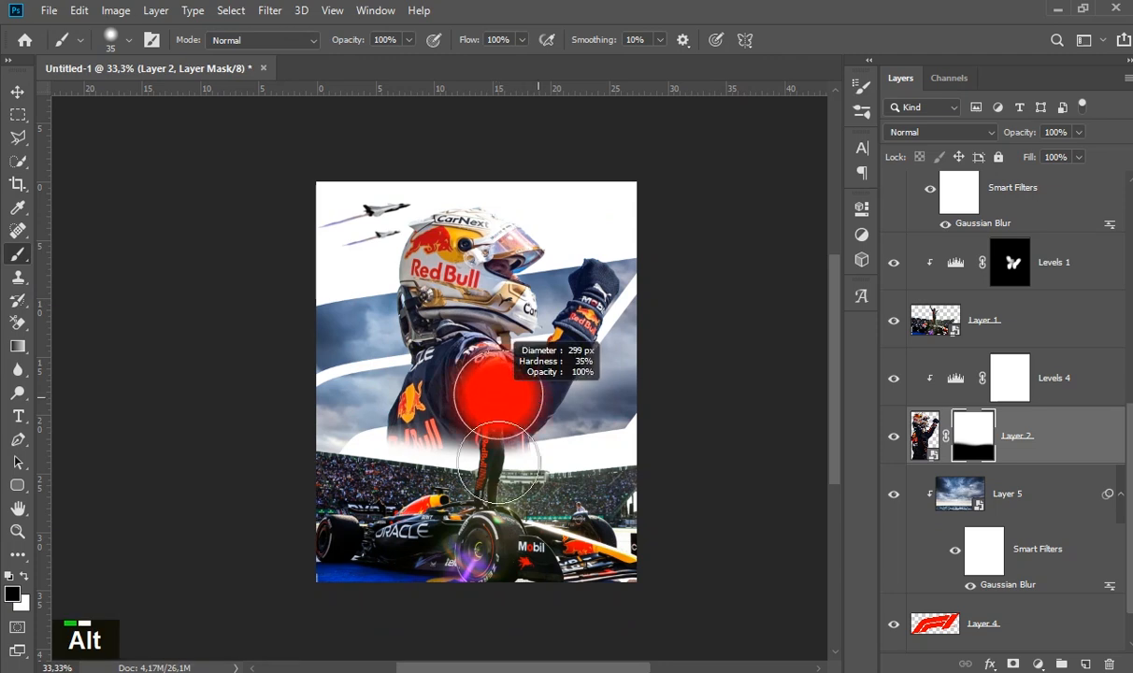
left_click_drag(385, 398, 481, 407)
key("ctrl+z")
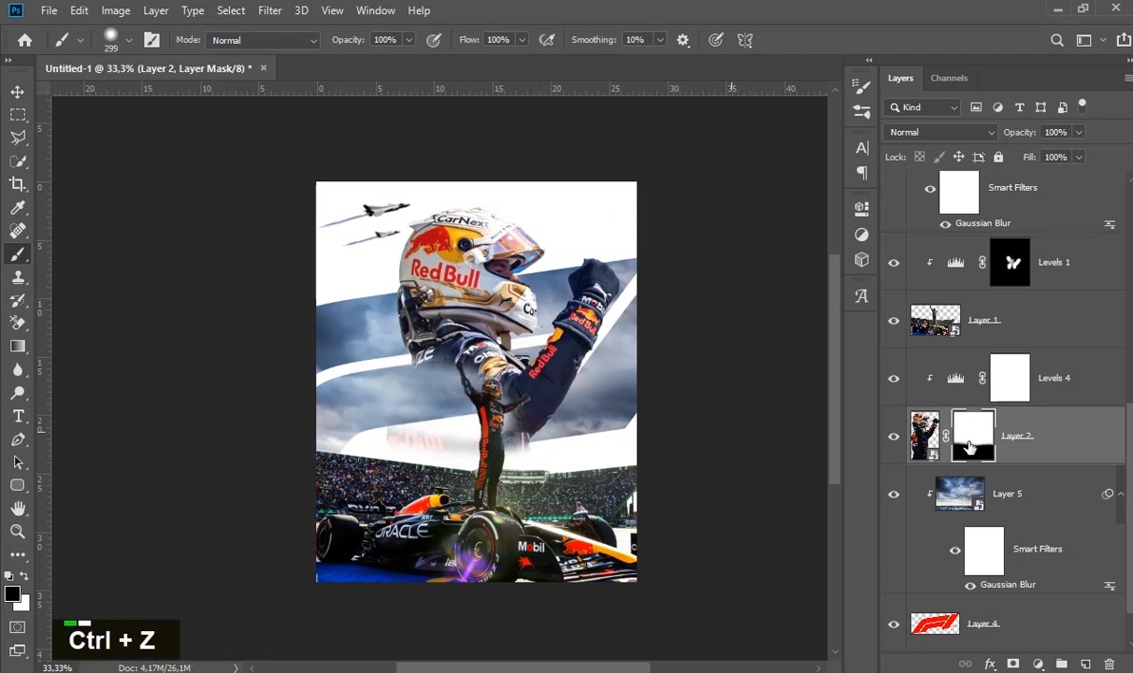
left_click(24, 575)
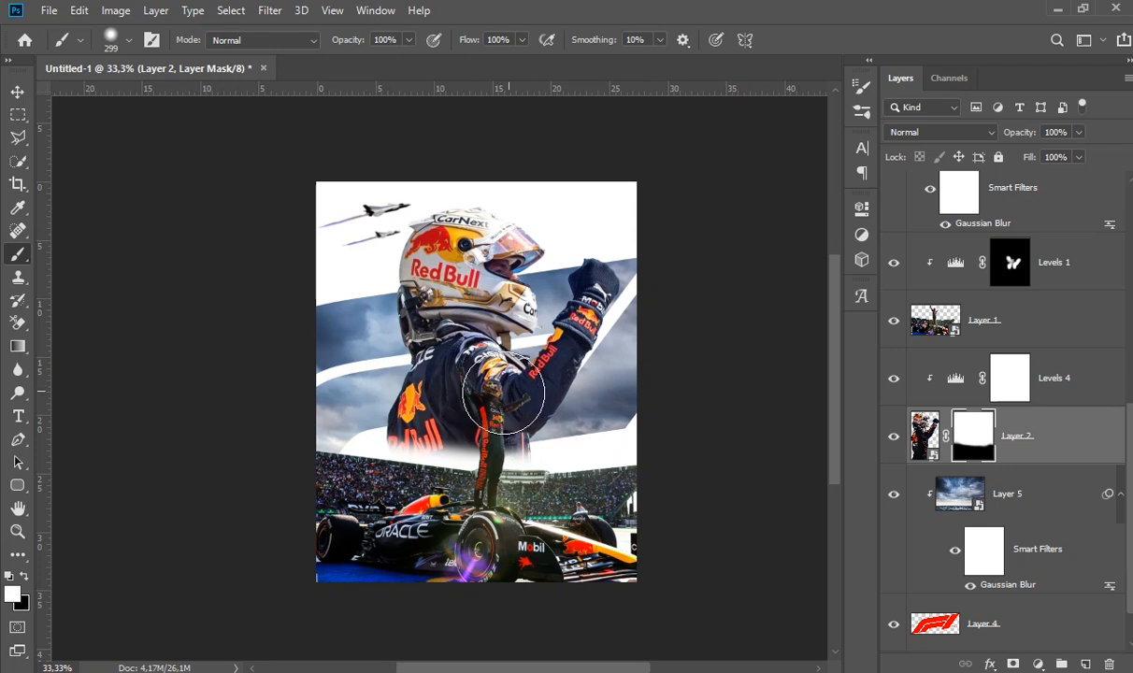
left_click_drag(433, 438, 634, 465)
mouse_move(374, 430)
left_mouse_down()
mouse_move(402, 439)
mouse_move(449, 421)
left_mouse_up()
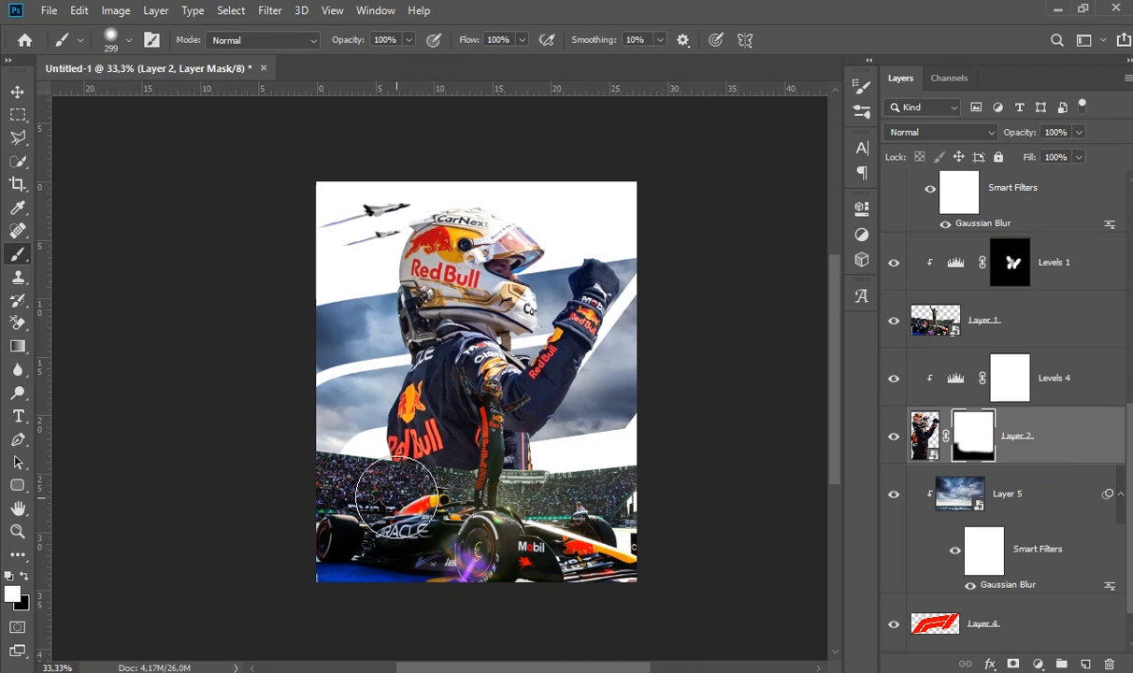
- Paint black on Layer 2's mask with an enlarged soft brush to fade the driver's torso into the grandstand
left_click(25, 578)
left_click_drag(345, 461, 513, 488)
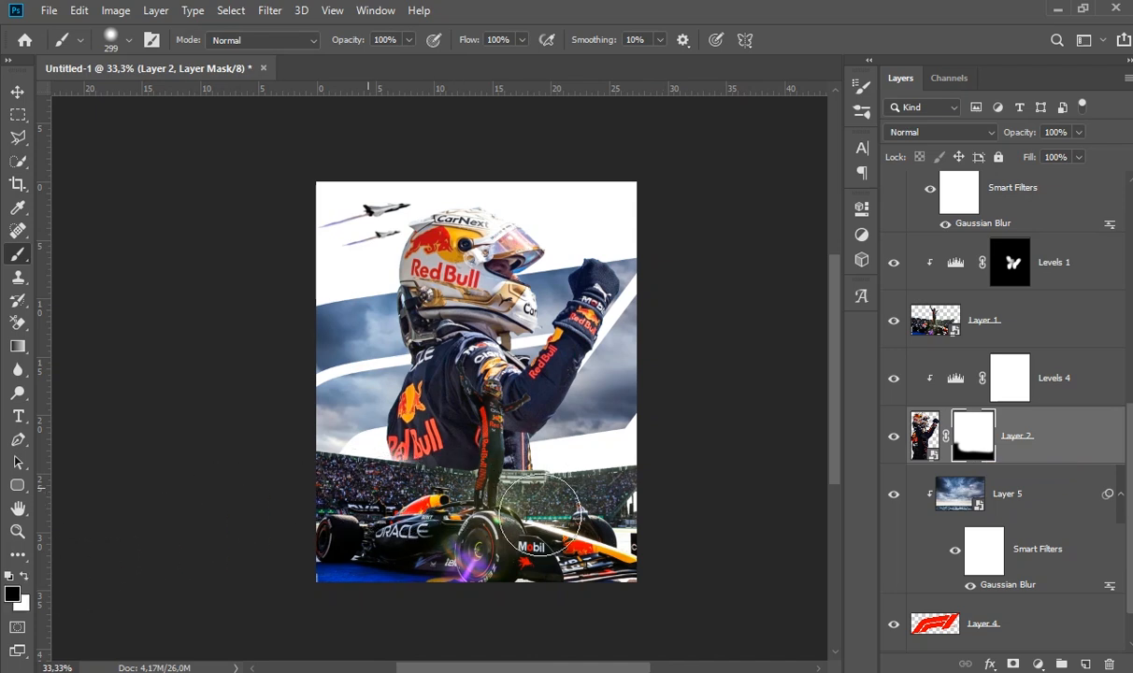
mouse_move(331, 463)
left_mouse_down()
mouse_move(562, 503)
mouse_move(363, 467)
mouse_move(563, 486)
mouse_move(531, 476)
mouse_move(508, 529)
mouse_move(602, 551)
left_mouse_up()
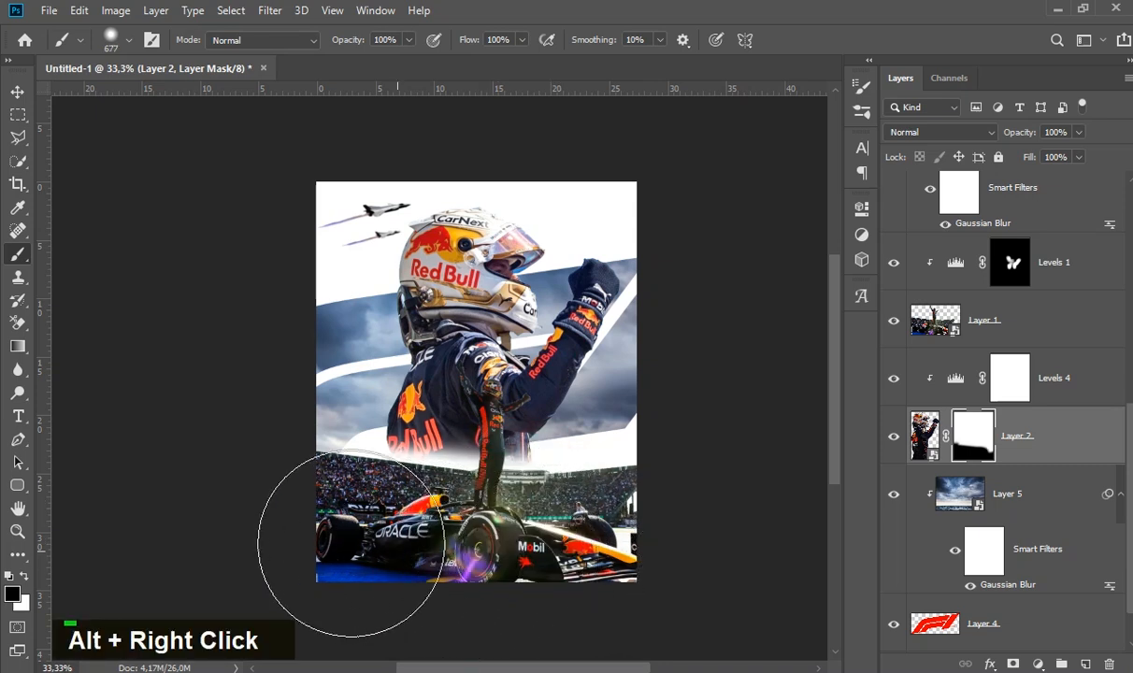
mouse_move(384, 540)
left_mouse_down("alt")
mouse_move(371, 513)
mouse_move(425, 540)
mouse_move(374, 534)
left_mouse_up("alt")
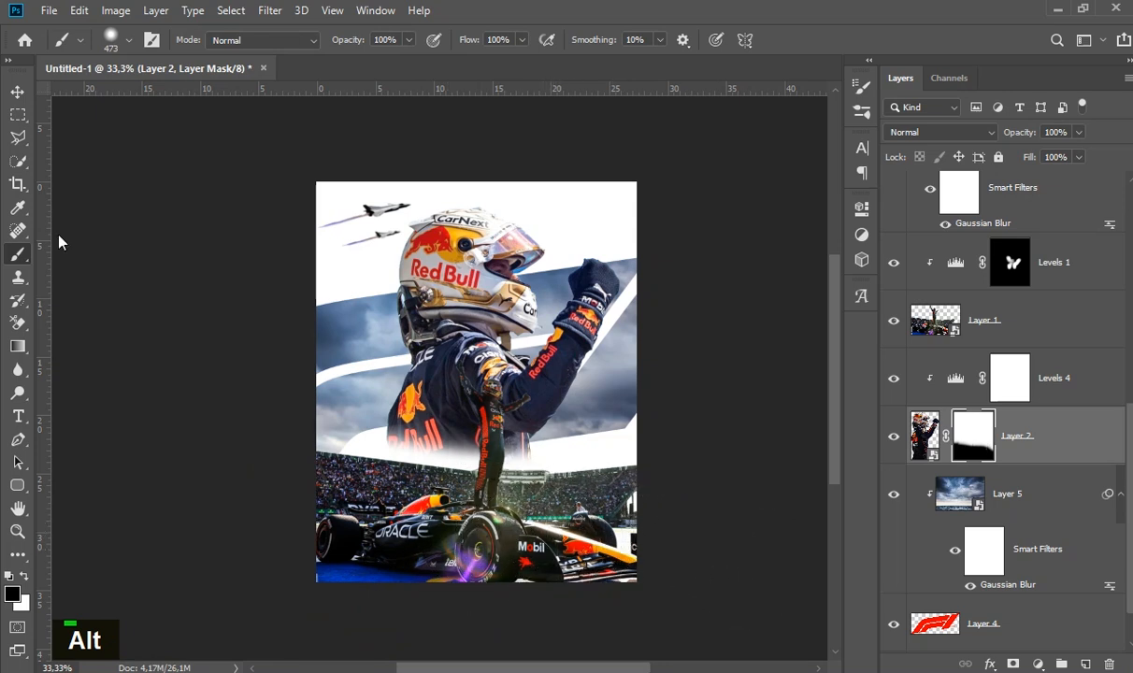
left_click(17, 91)
left_click(191, 368)
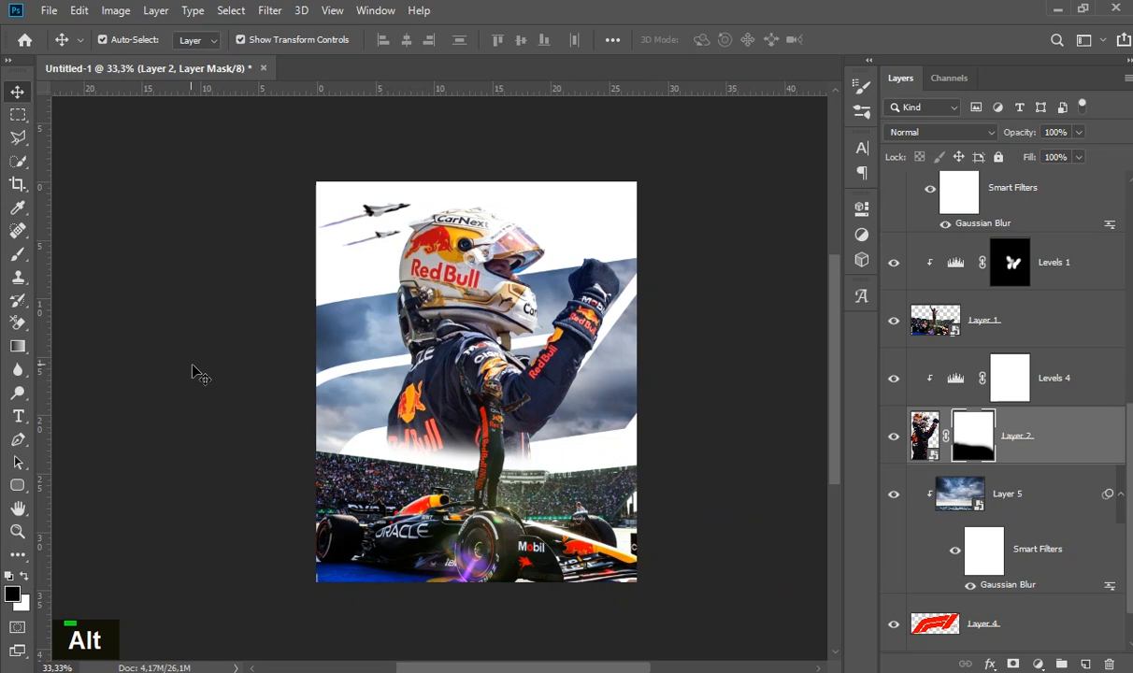
- Lower the midtones of the Levels 4 adjustment on the large driver to 1,26
double_click(699, 418)
left_click(942, 459)
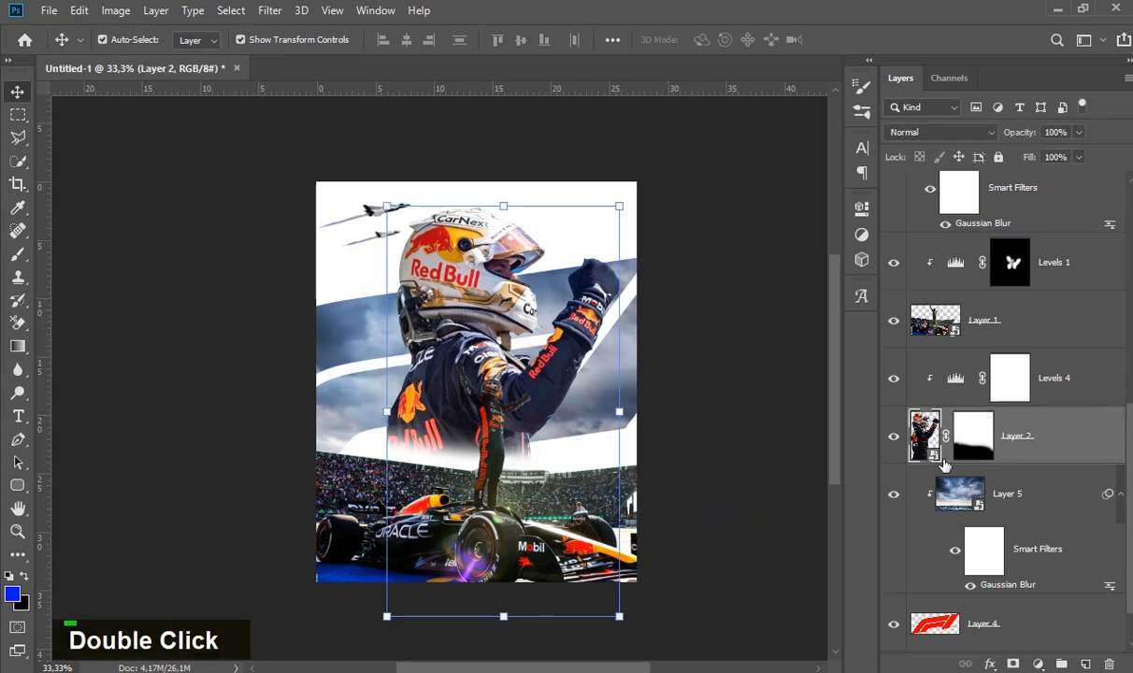
double_click(957, 384)
mouse_move(705, 390)
left_mouse_down()
mouse_move(719, 389)
mouse_move(710, 390)
left_mouse_up()
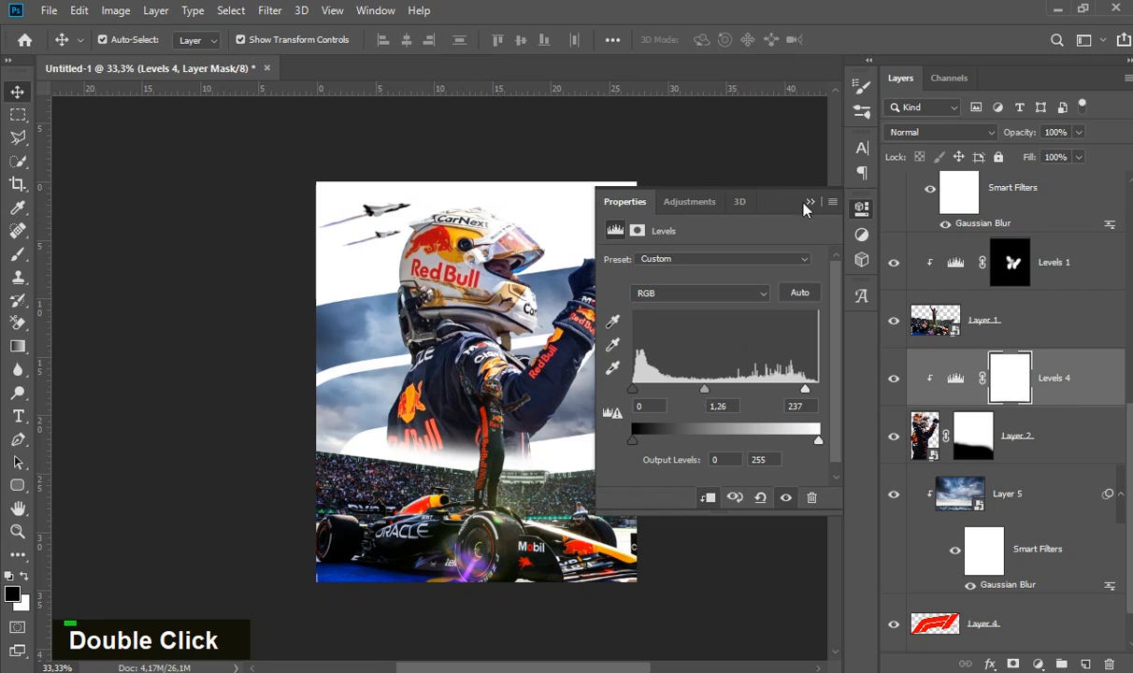
left_click(809, 203)
- Add a Levels adjustment above Levels 1, clipped to the car on Layer 1, and brighten its midtones to 1,09
left_click(1027, 332)
scroll(1029, 346, "up", 2)
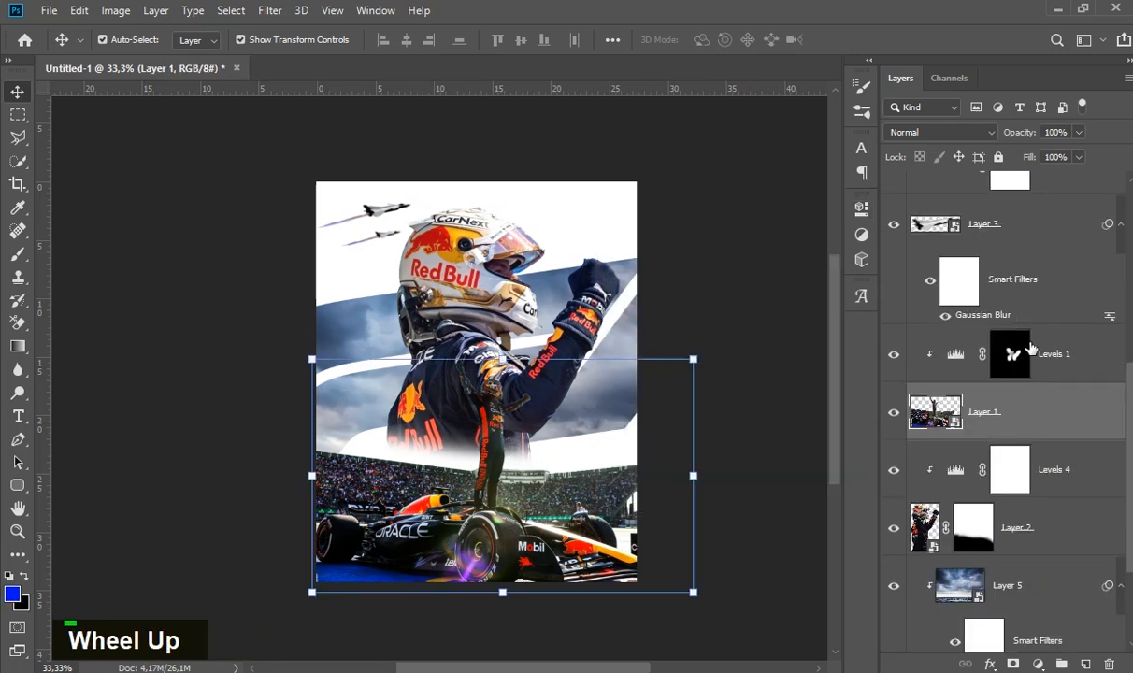
left_click(1070, 358)
left_click(1038, 664)
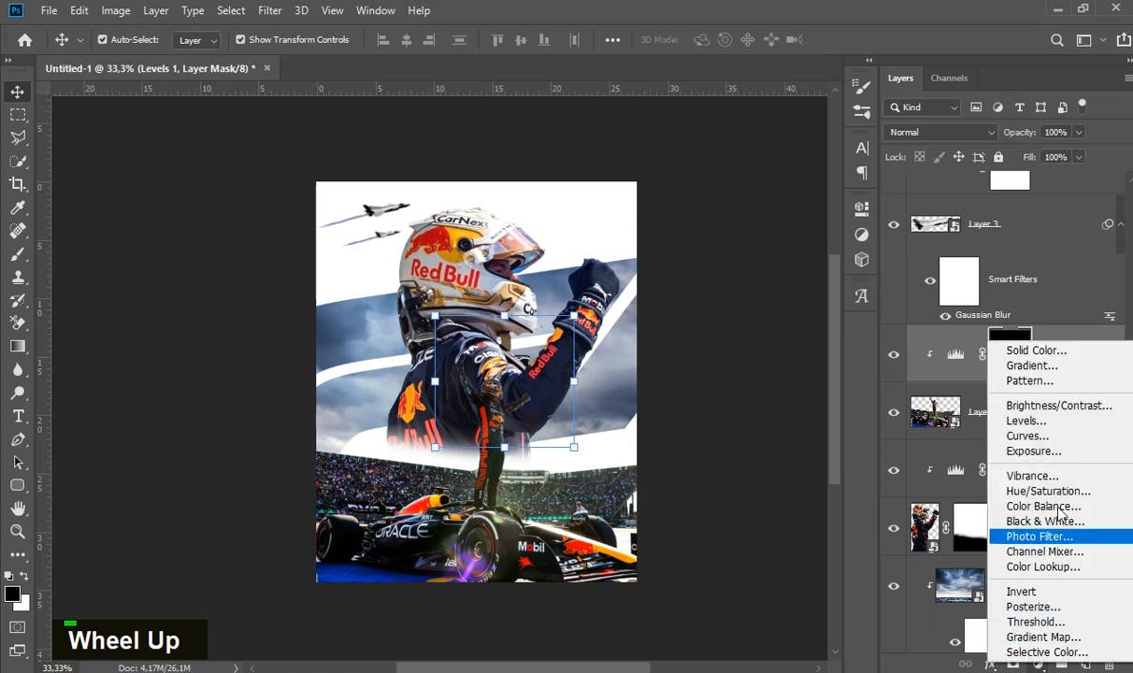
left_click(967, 418)
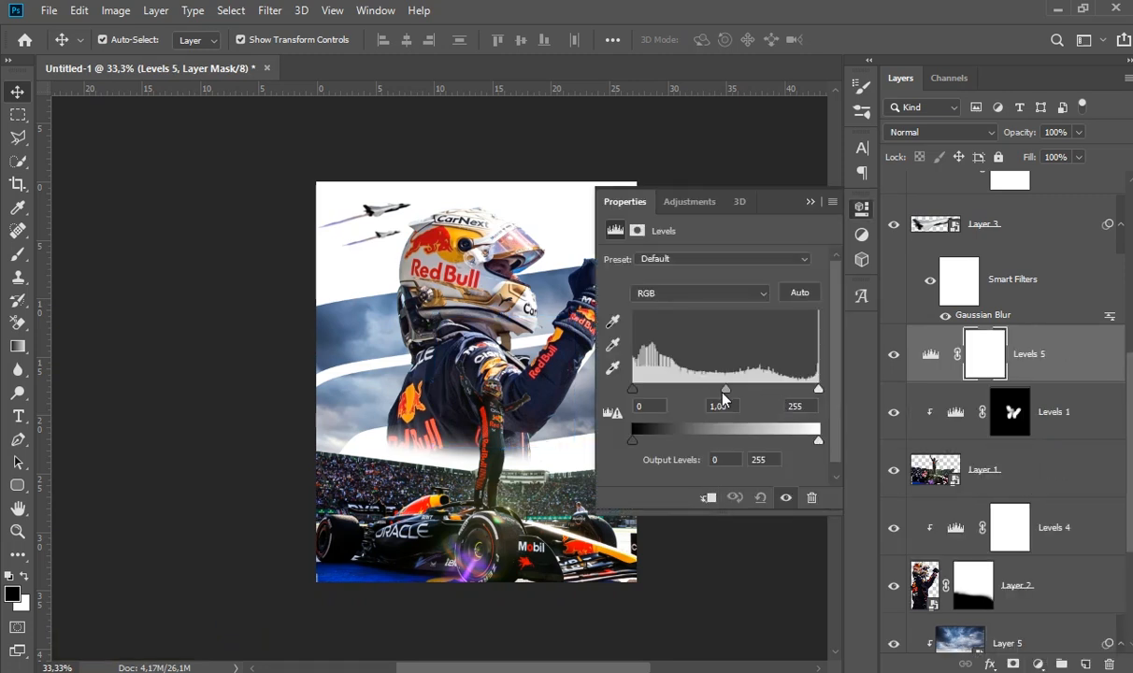
left_click_drag(725, 389, 714, 390)
left_click(705, 498)
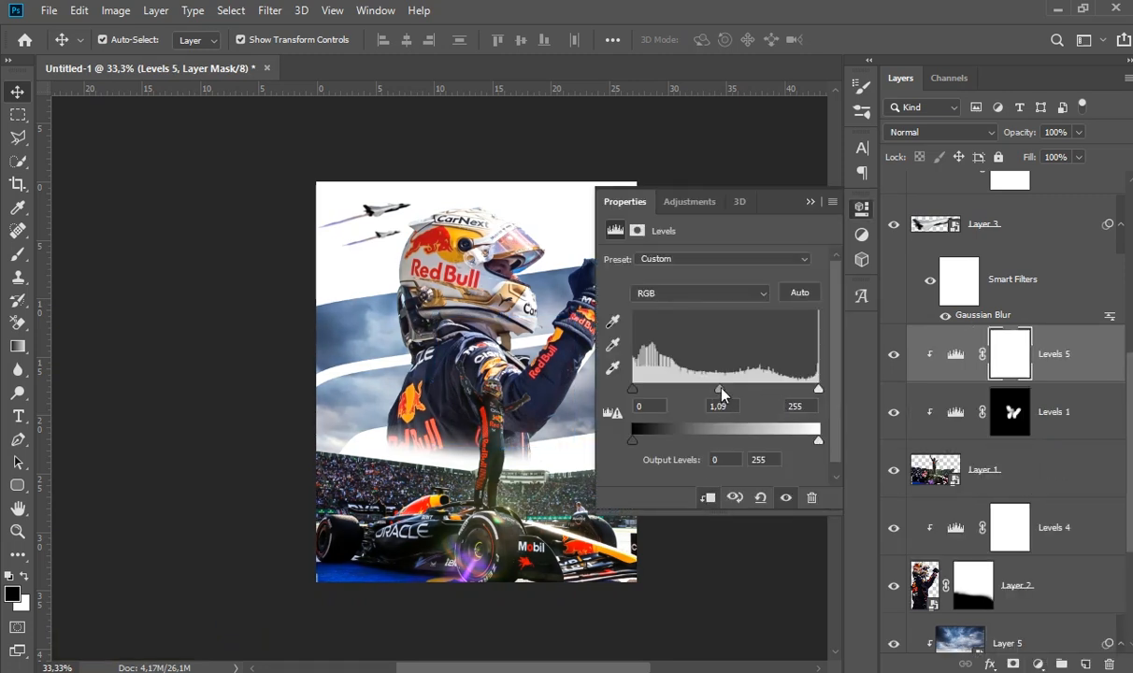
- Brighten the midtones of the Levels 5 adjustment clipped to the car
left_click_drag(718, 389, 711, 389)
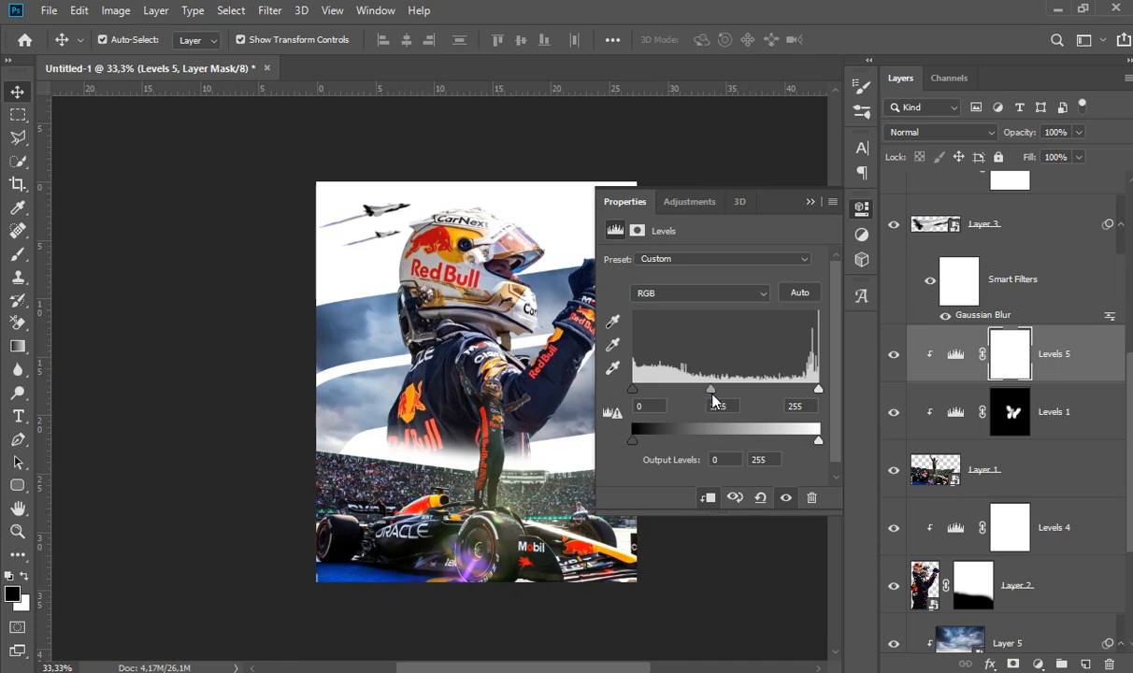
left_click(809, 202)
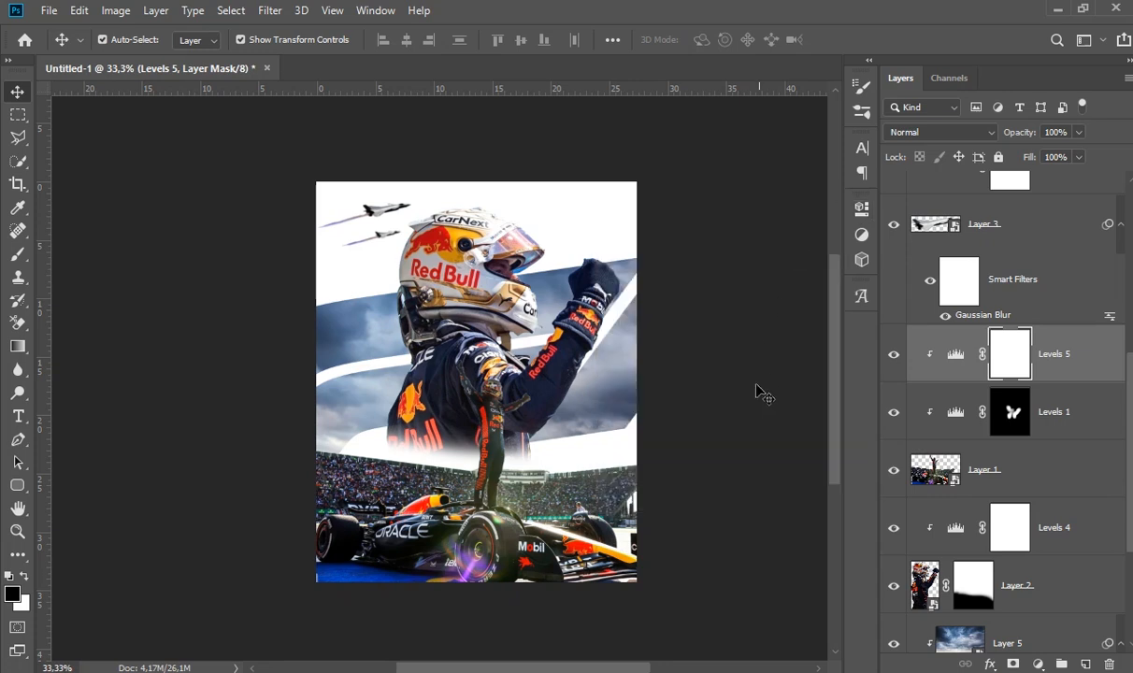
- Scale Layer 1 with the car and grandstand proportionally to 112,47%
double_click(627, 534)
left_click_drag(560, 516, 566, 516)
left_click_drag(701, 358, 714, 355)
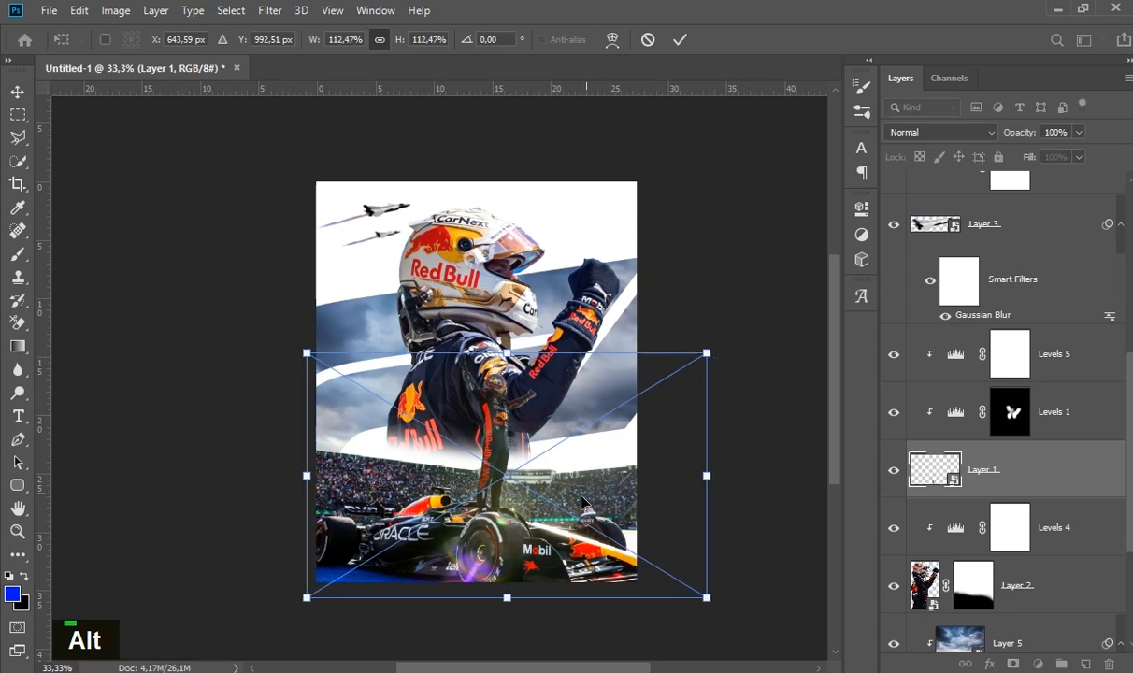
double_click(799, 551)
- Nudge the car and grandstand on Layer 1 slightly up and to the right, then deselect the layer
key("Up")
key("Up")
key("Up")
key("Up")
key("Up")
key("Up")
key("Up")
key("Up")
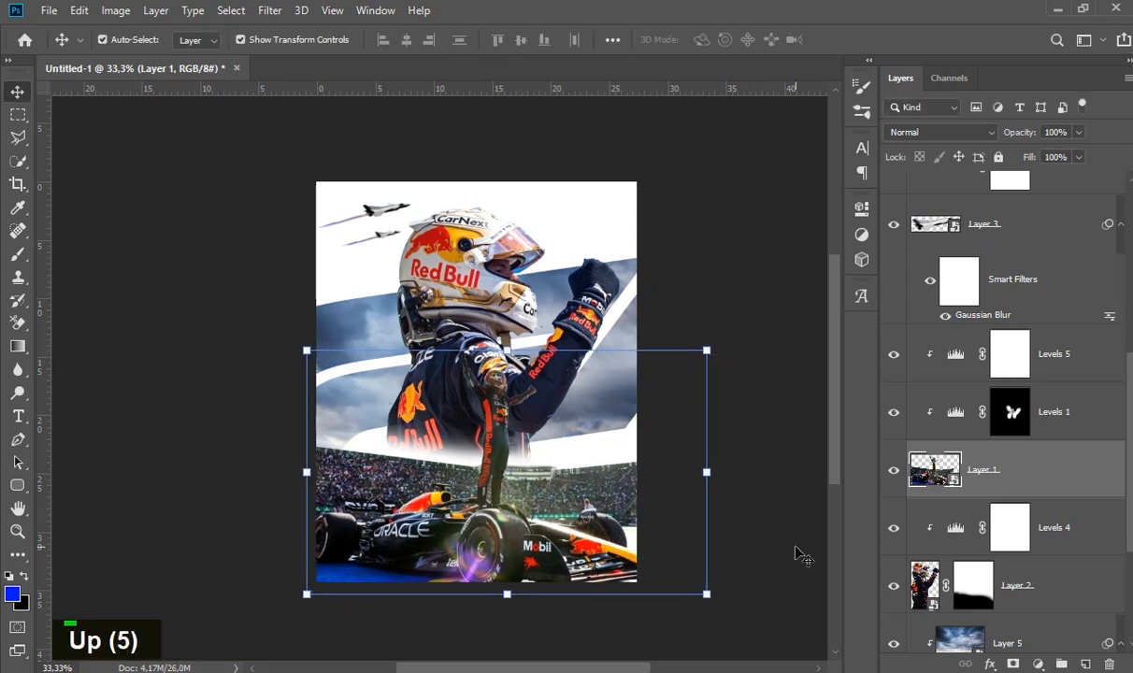
key("Right")
key("Right")
key("Right")
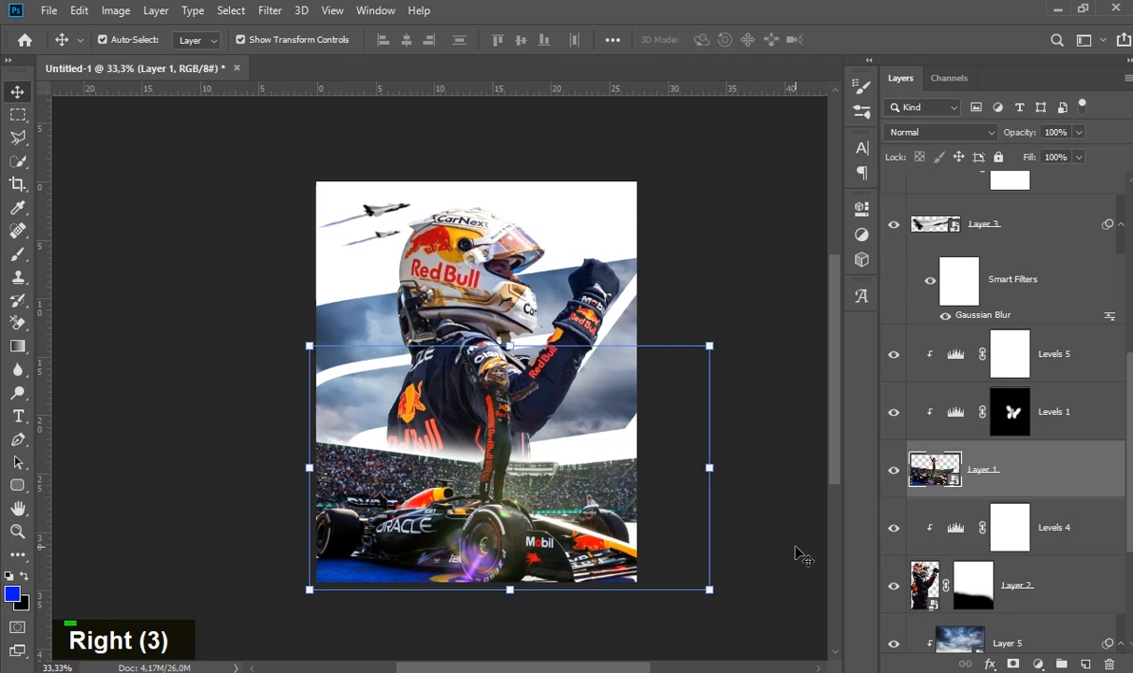
key("Left")
key("Right")
left_click(790, 554)
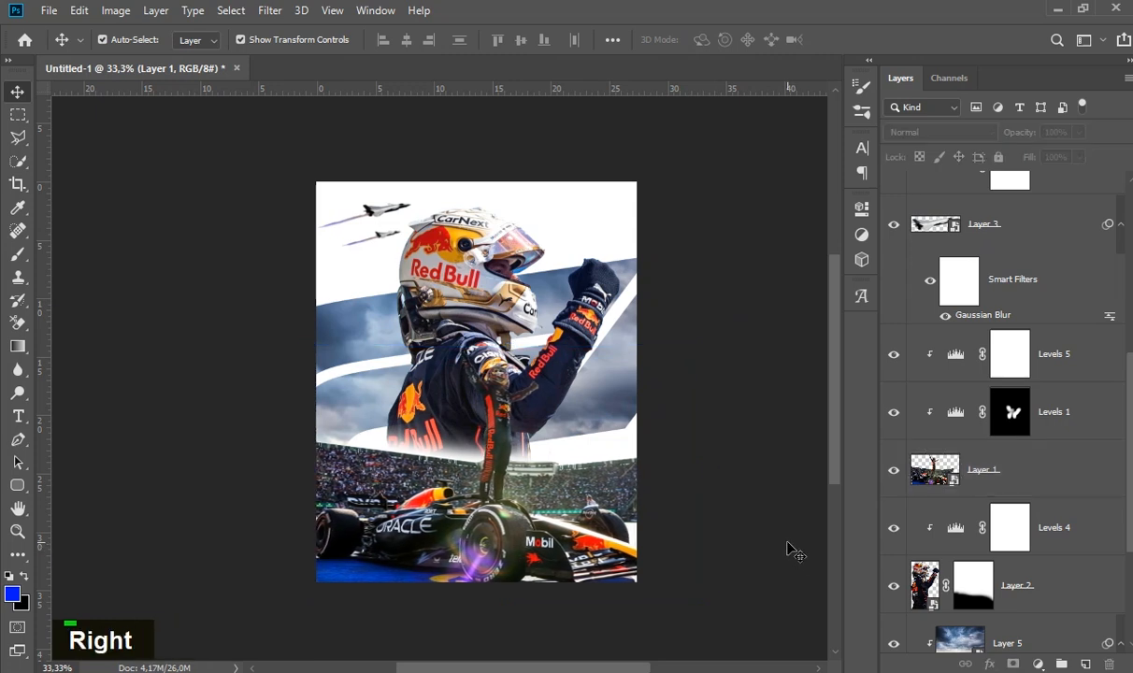
- Darken the midtones of the Levels 5 adjustment clipped to the car on Layer 1
left_click(492, 411)
left_click(698, 380)
left_click(473, 418, "ctrl")
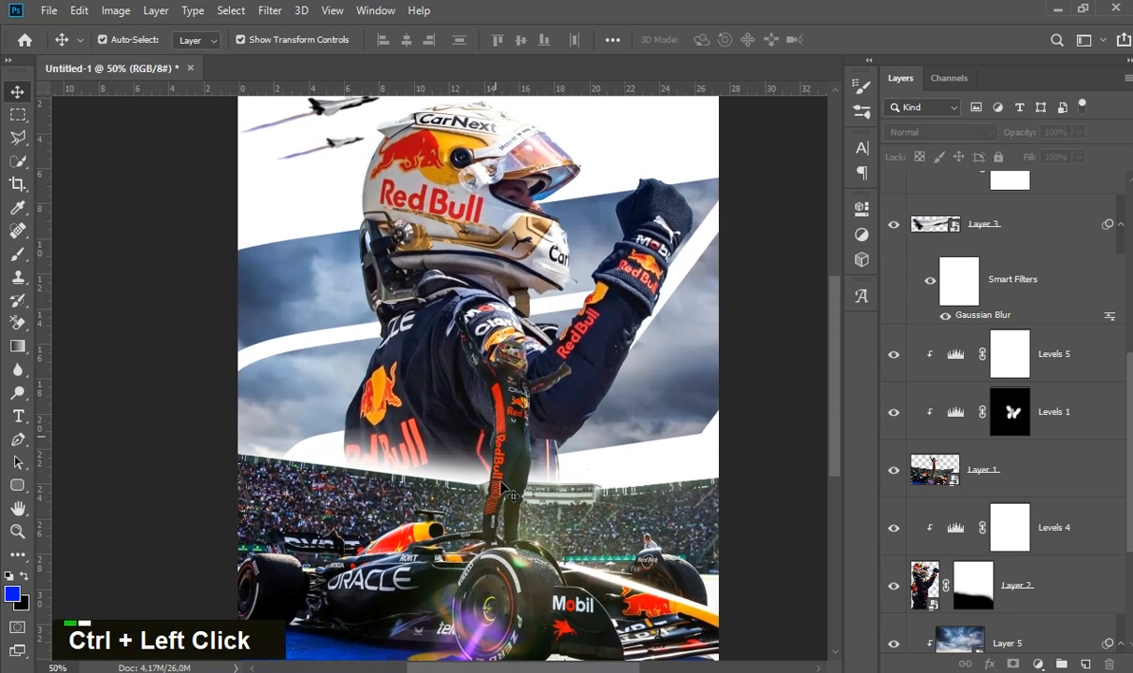
left_click(492, 411, "ctrl")
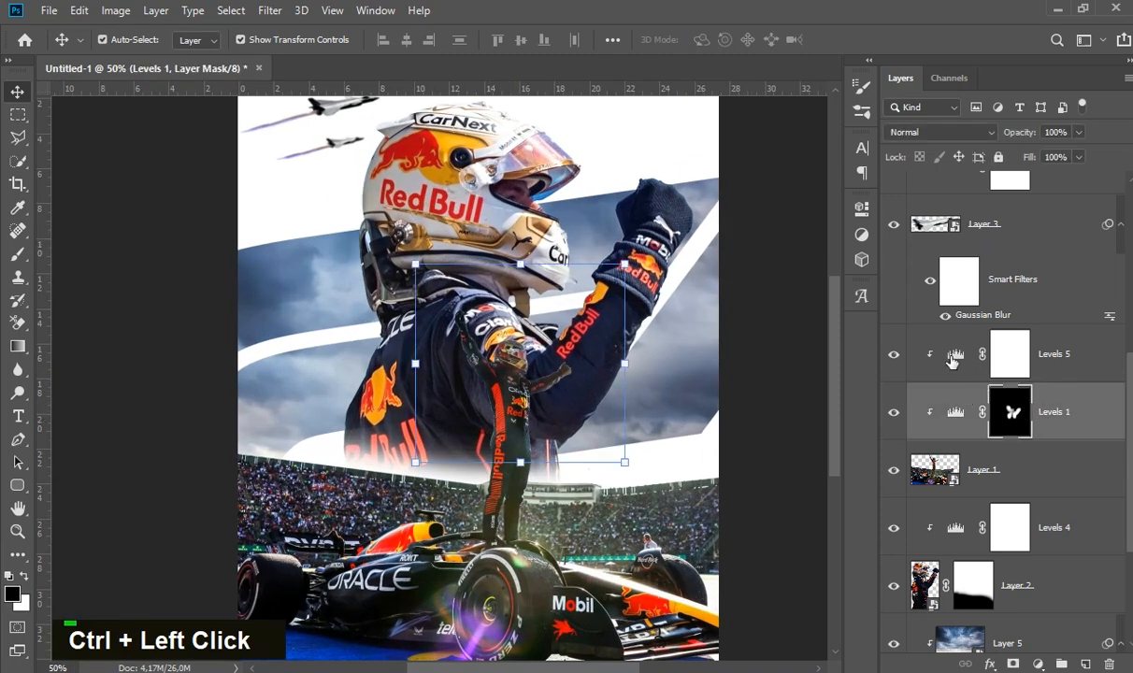
double_click(952, 362)
mouse_move(717, 397)
left_mouse_down()
mouse_move(743, 398)
mouse_move(731, 398)
left_mouse_up()
left_click(811, 203)
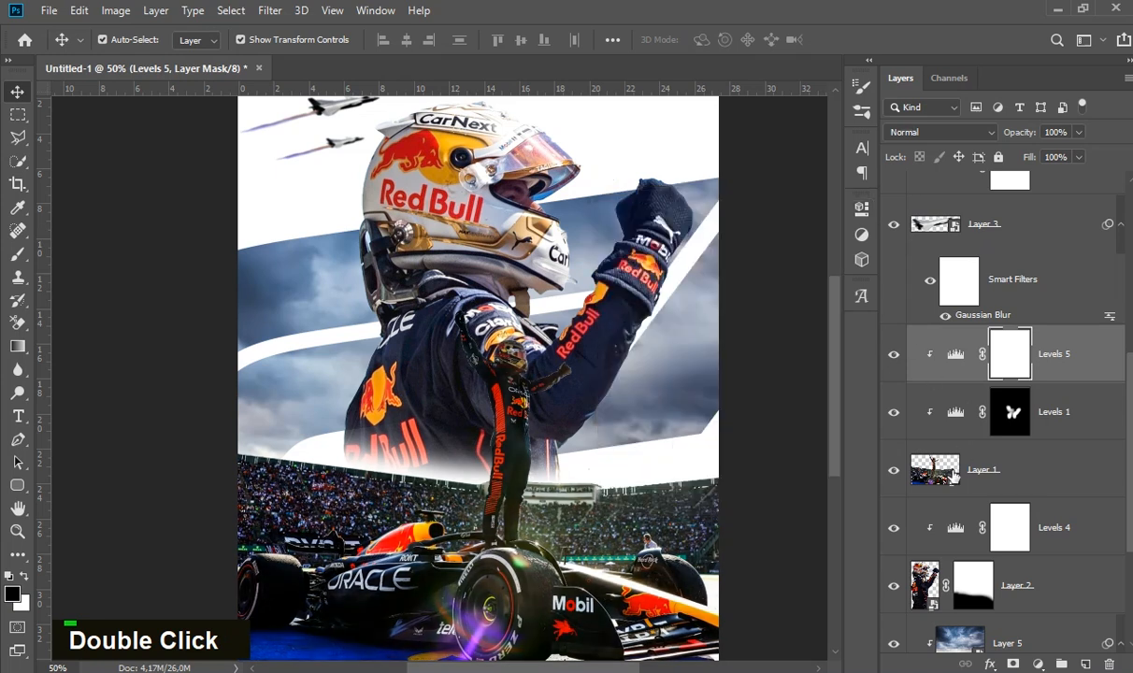
- Review the Levels 4 settings of the large driver and the tonal balance of the whole poster
double_click(956, 529)
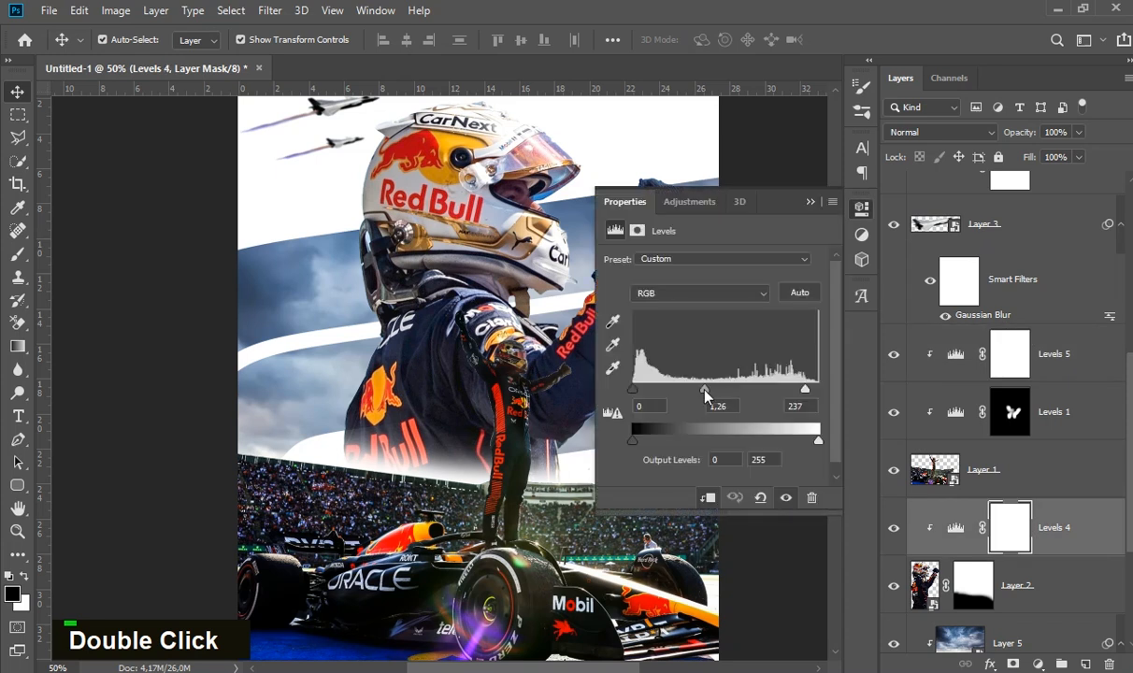
left_click(810, 203)
key("space")
left_click(503, 397, "ctrl+alt")
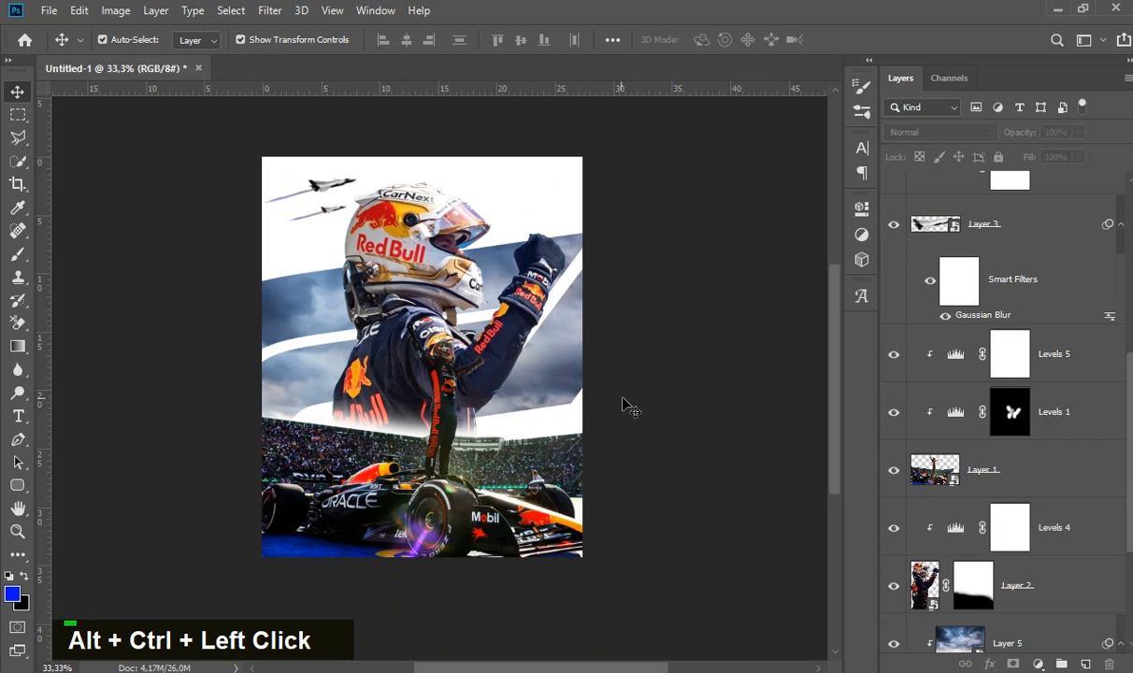
left_click_drag(642, 397, 664, 415)
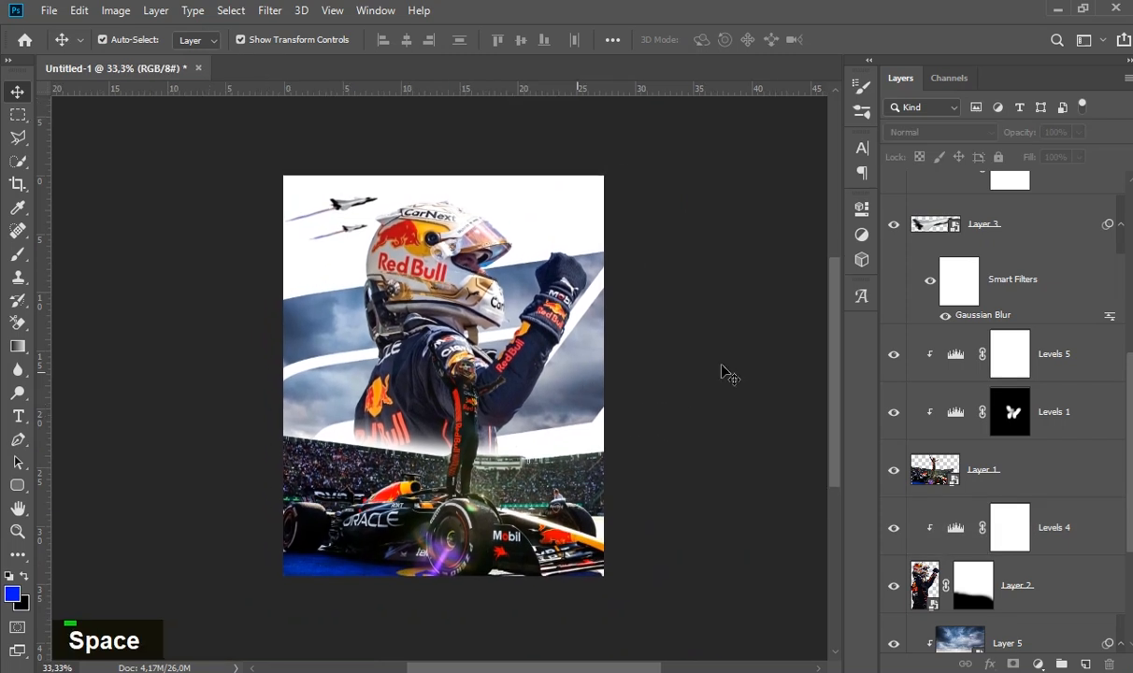
- Convert Layer 6, Levels 3 and Layer 3 copy of the smaller jet into one smart object and place it above Layer 6 copy
scroll(1064, 298, "up", 5)
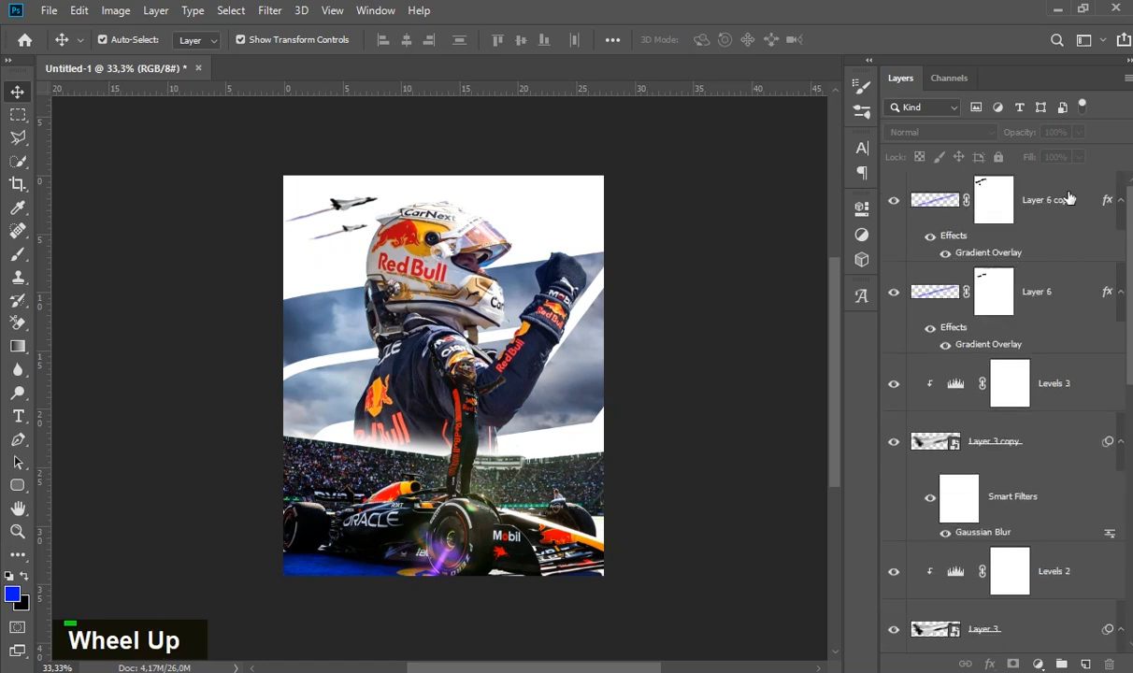
left_click(1058, 236)
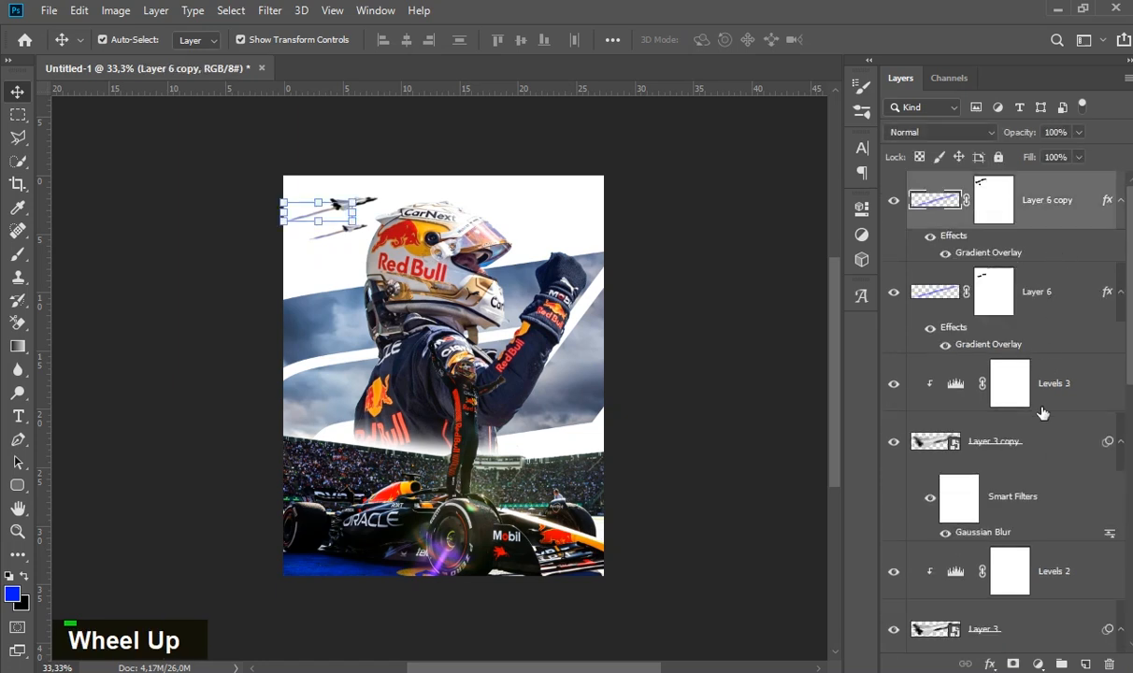
left_click(1028, 445)
left_click(1056, 318)
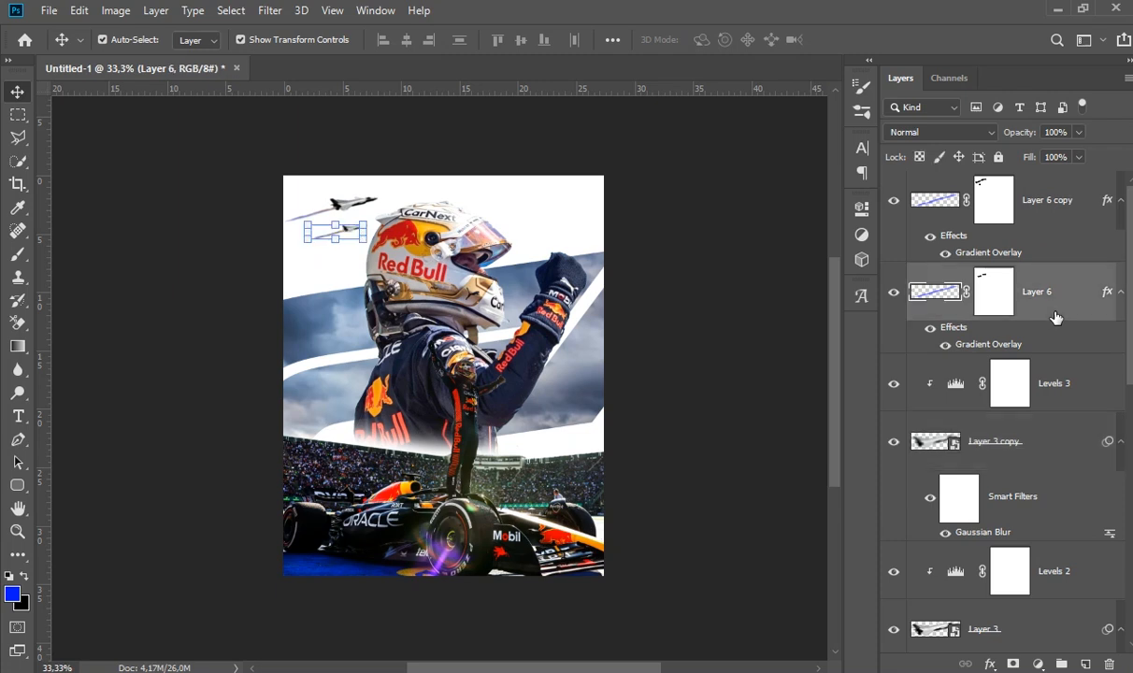
left_click(1034, 421, "shift")
right_click(1035, 421)
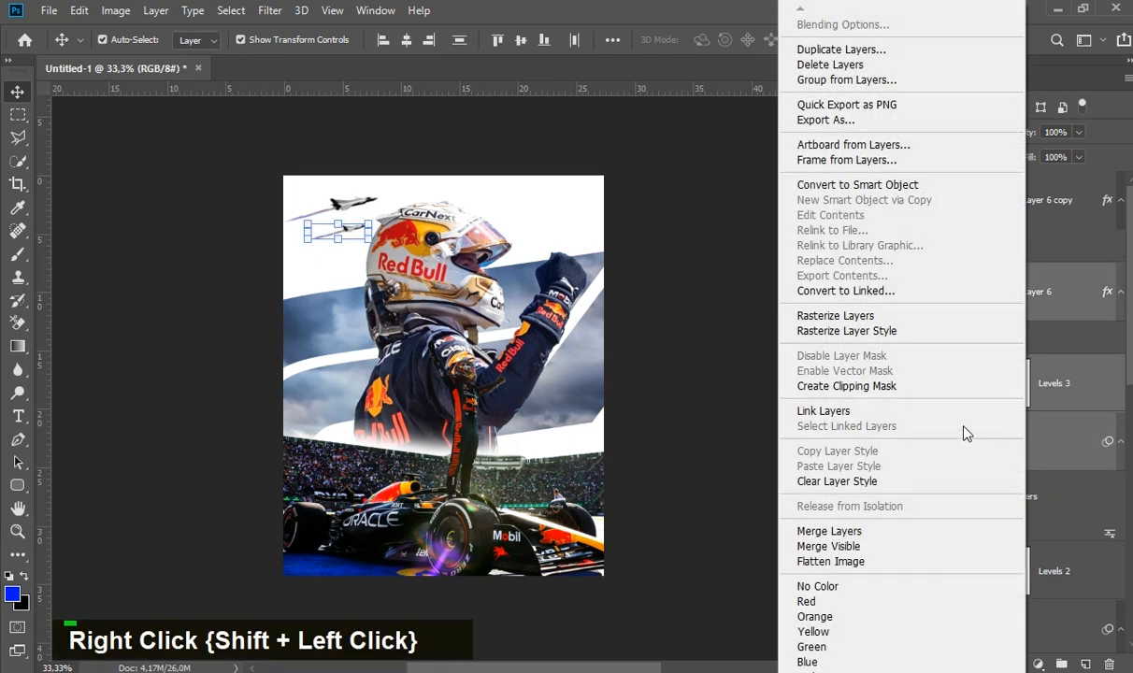
left_click(858, 184)
left_click_drag(1035, 308, 1036, 193)
- Convert Layer 6 copy, Levels 2 and Layer 3 of the larger jet into one smart object
left_click(1046, 269)
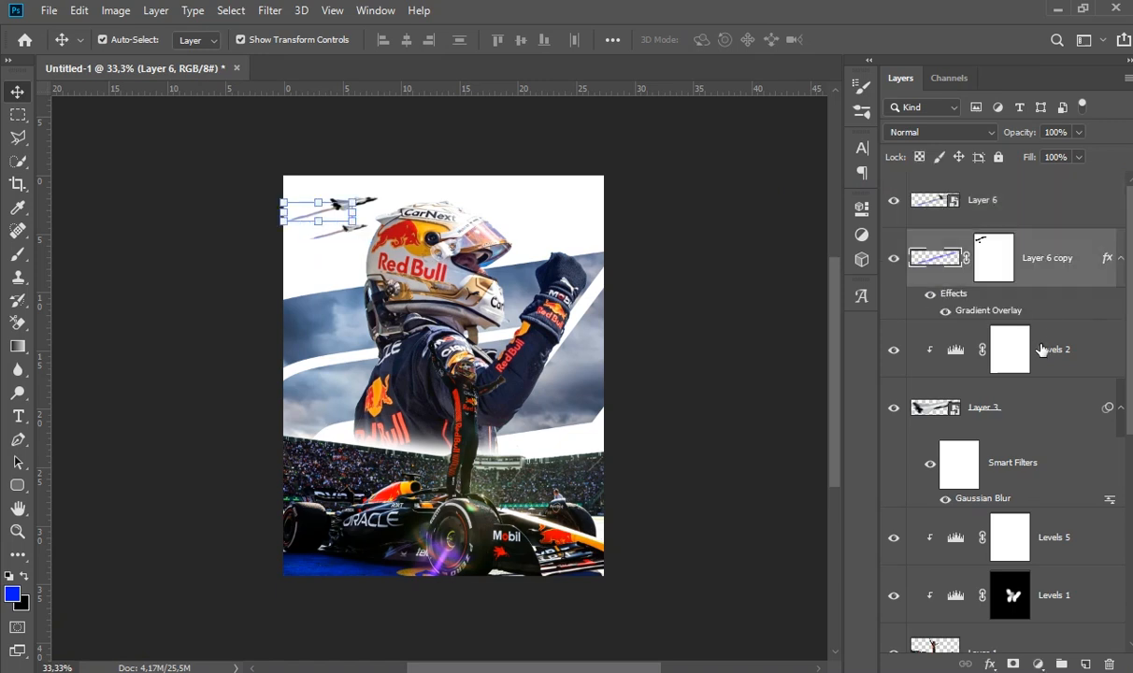
left_click(1041, 417, "shift")
right_click(1041, 417)
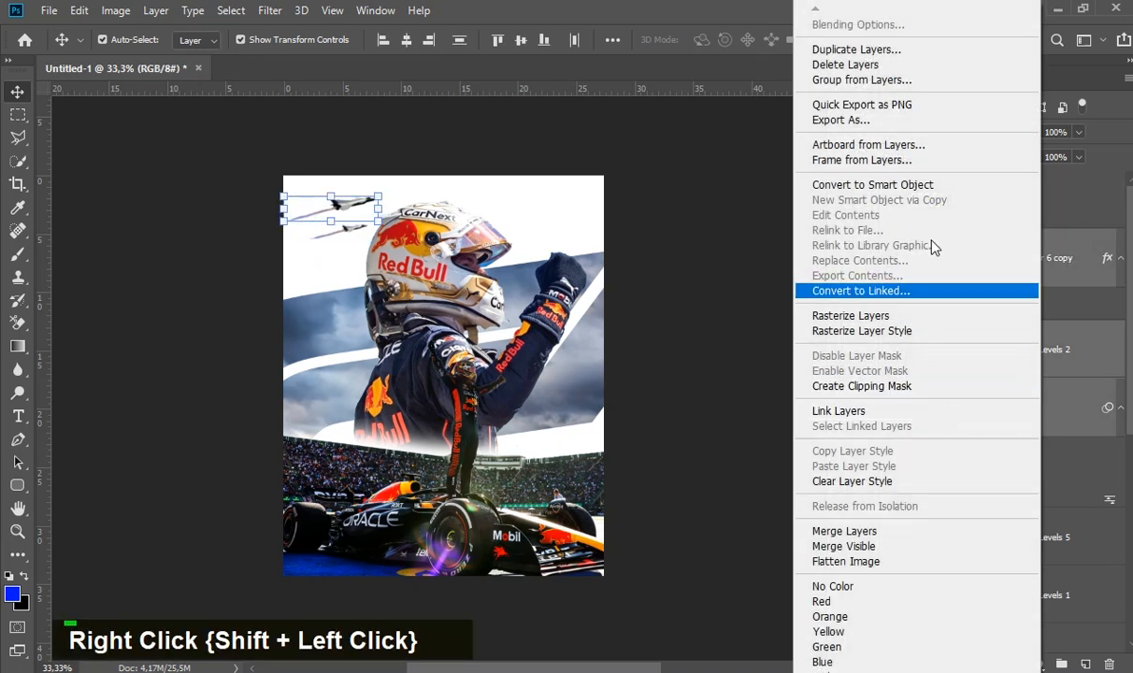
left_click(874, 184)
left_click(753, 244)
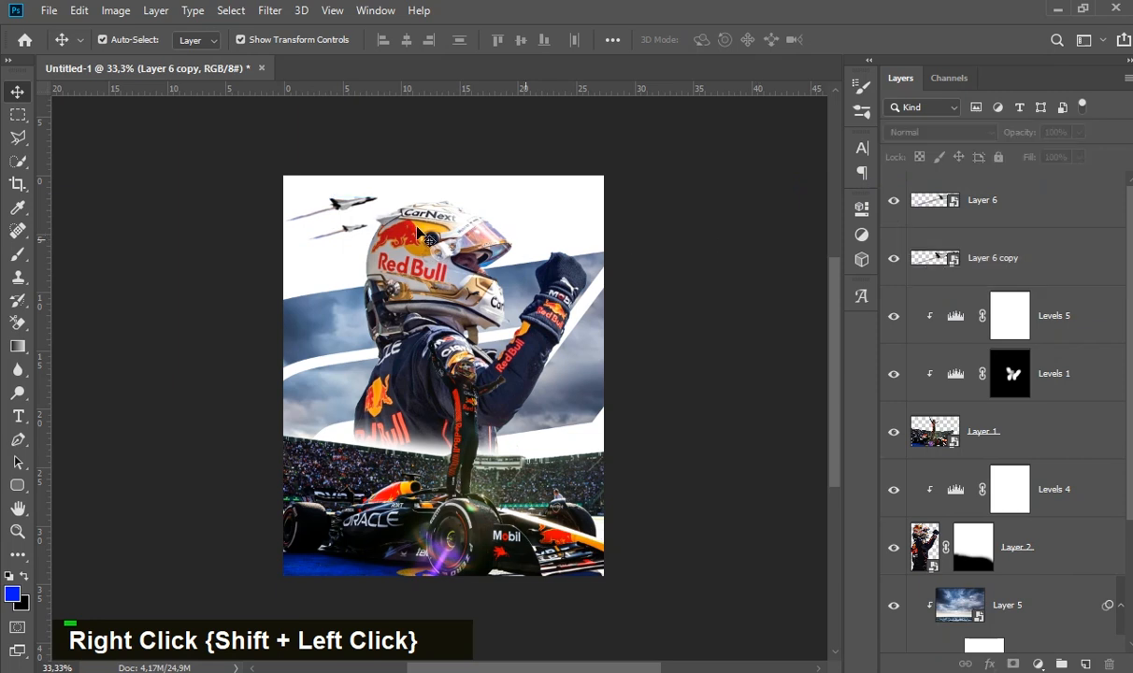
- Spread the jets apart beside the helmet, moving the larger one right and the smaller one down and left
left_click_drag(370, 208, 414, 203)
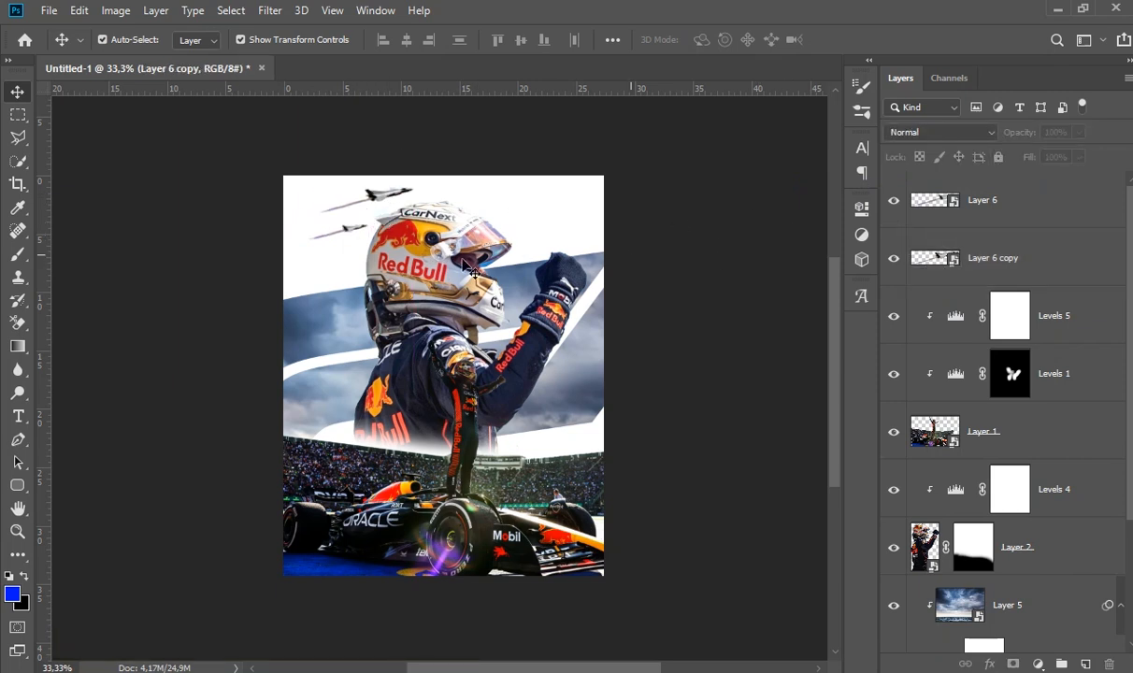
left_click_drag(318, 216, 330, 238)
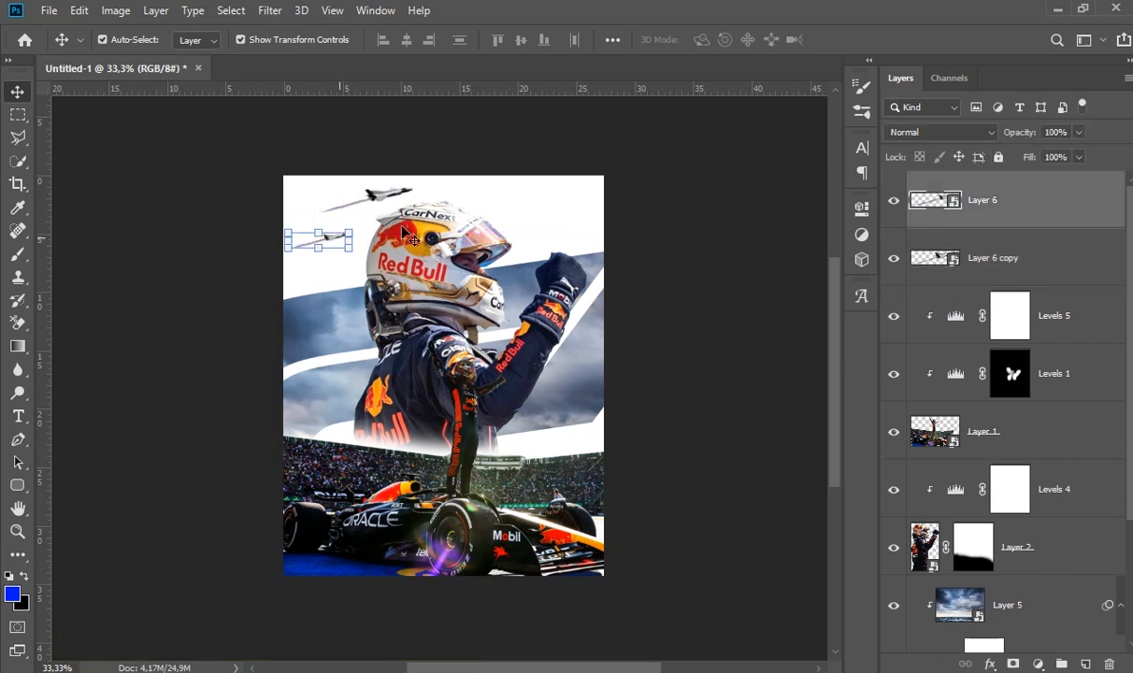
left_click(755, 183)
mouse_move(383, 203)
left_mouse_down()
mouse_move(366, 203)
mouse_move(369, 218)
left_mouse_up()
key("Up")
key("Up")
key("Up")
key("Up")
key("Up")
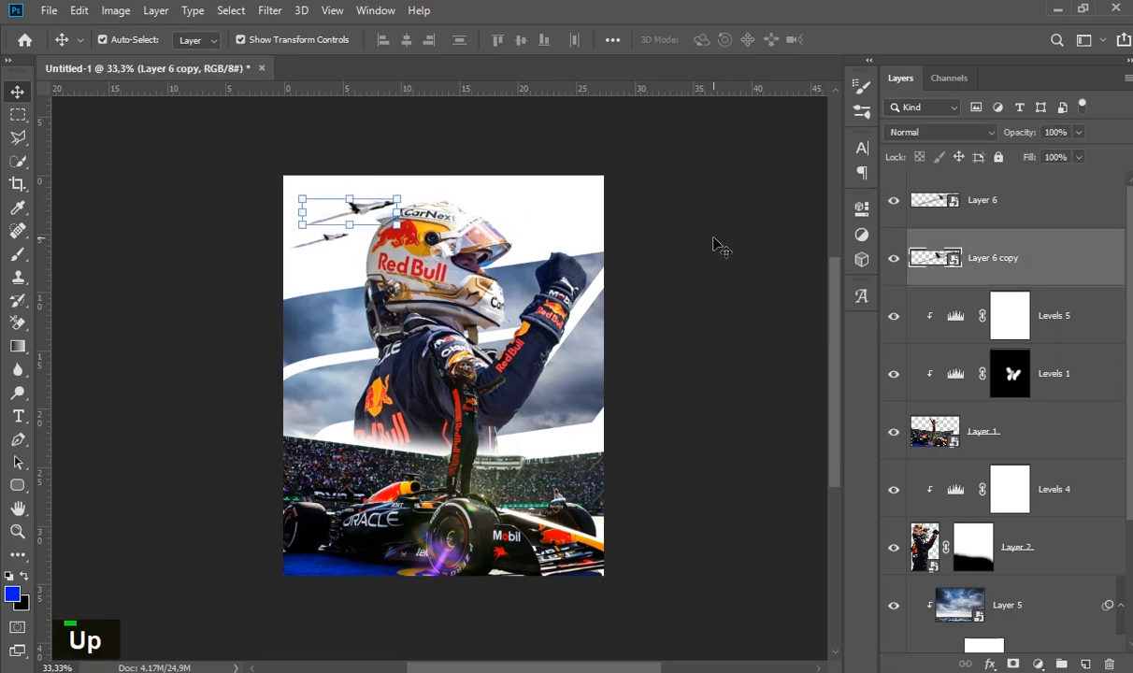
left_click(681, 237)
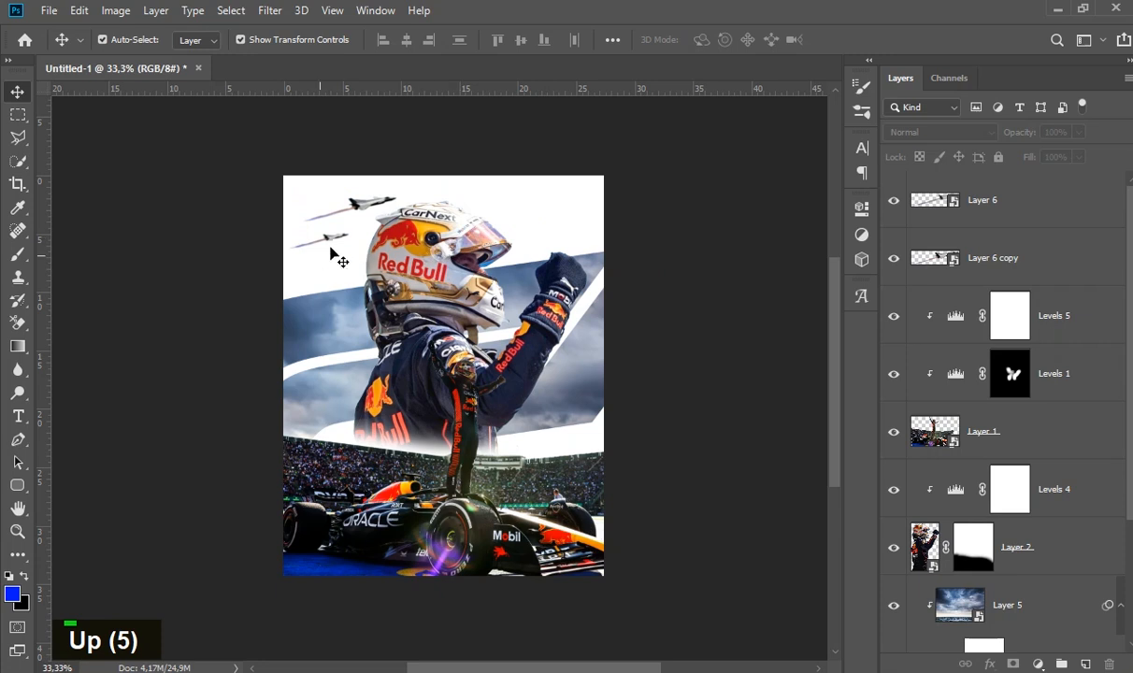
- Shift both jets with their trails slightly down and left, away from the driver's helmet
left_click_drag(334, 245, 355, 217)
left_click(759, 269)
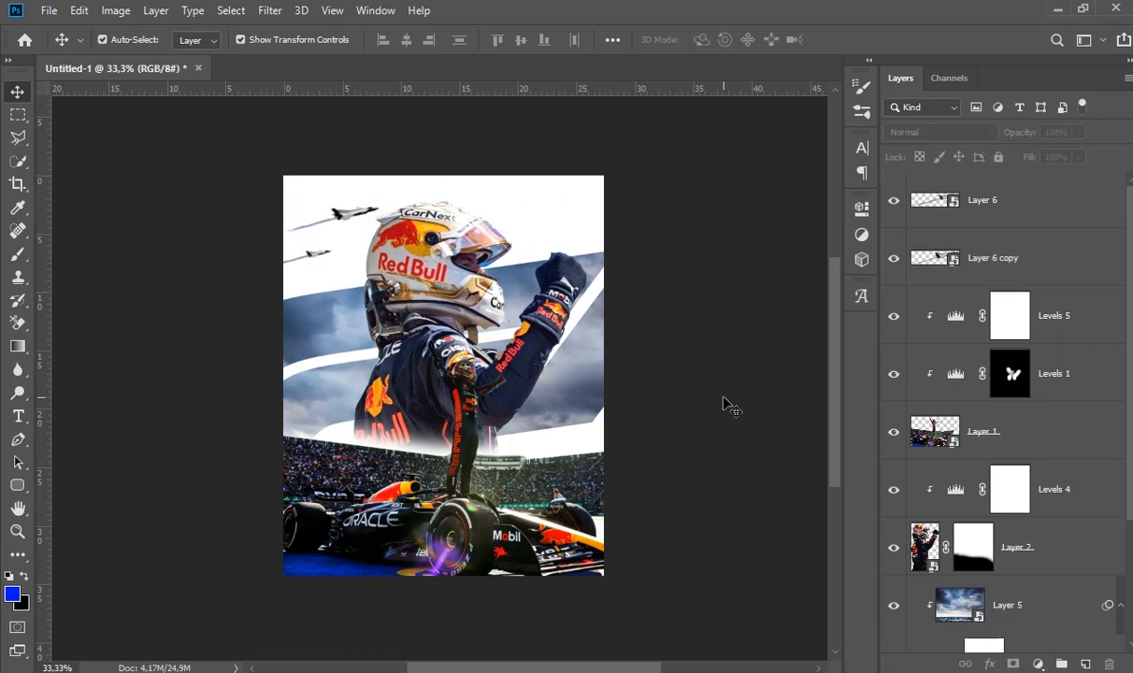
key("ctrl+0")
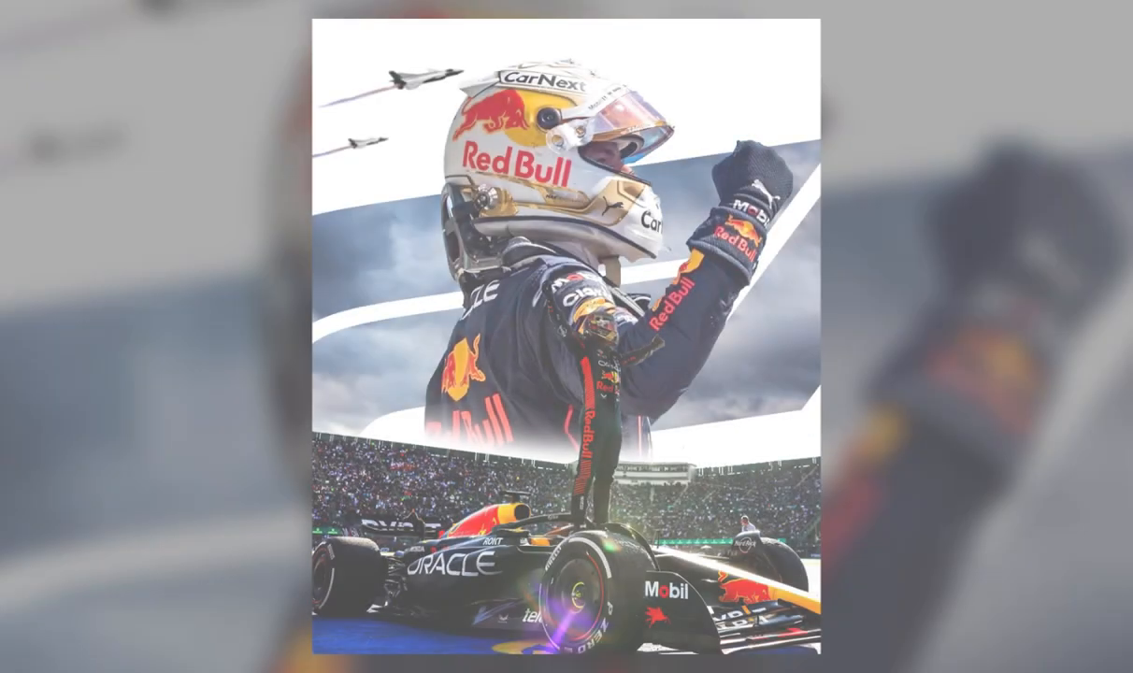